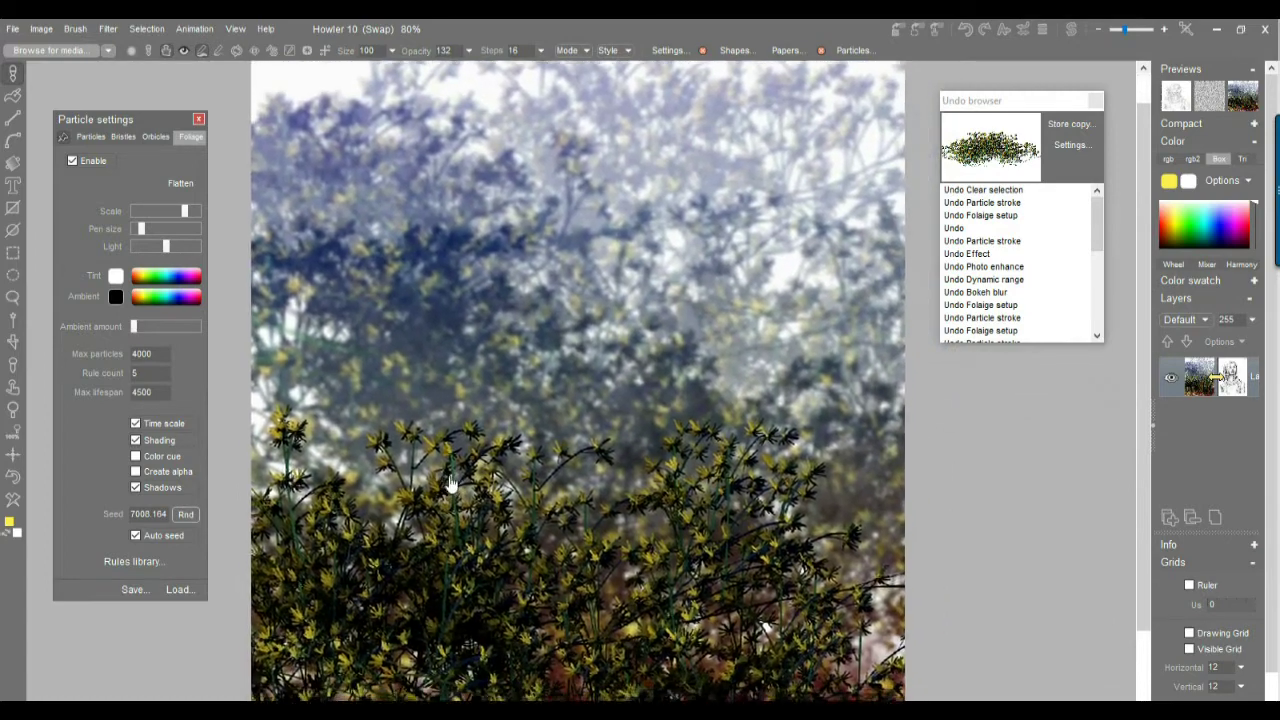
- Examine the layered foliage painting closely, from the hazy background shrubs down to the yellow-flowered foreground
drag(451, 483, 455, 415)
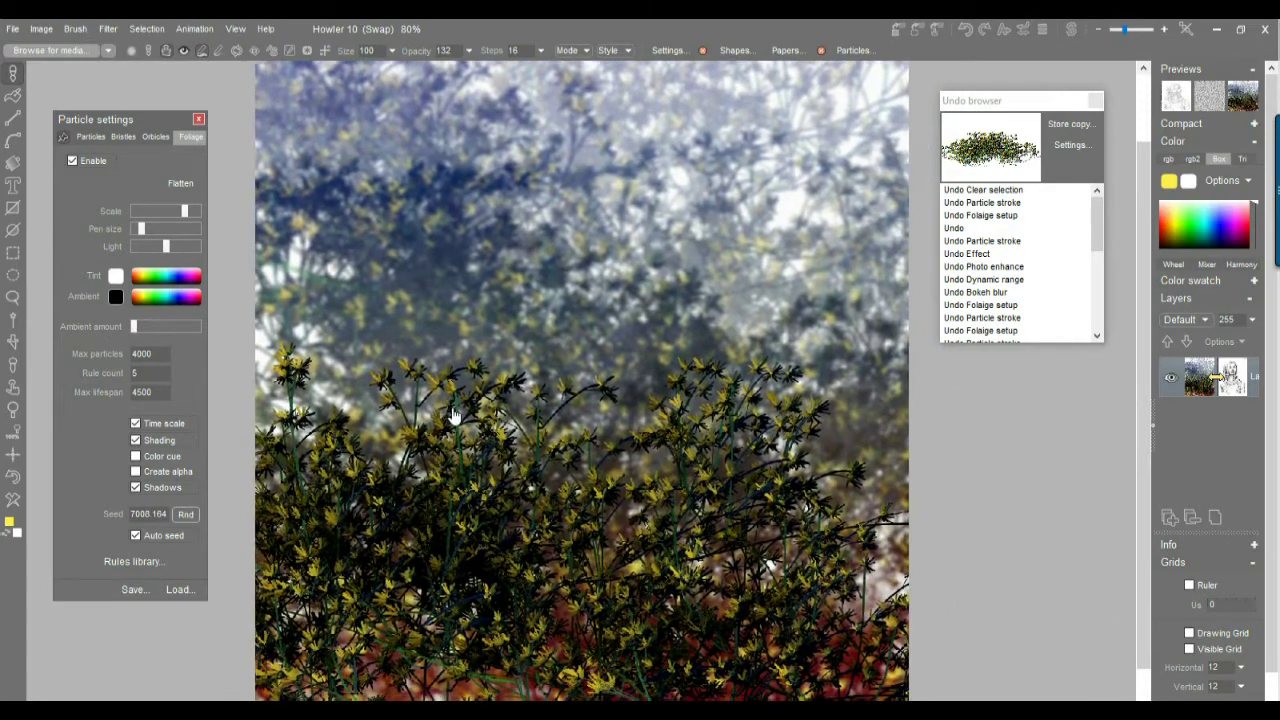
scroll(596, 390, down, 3)
scroll(560, 380, up, 4)
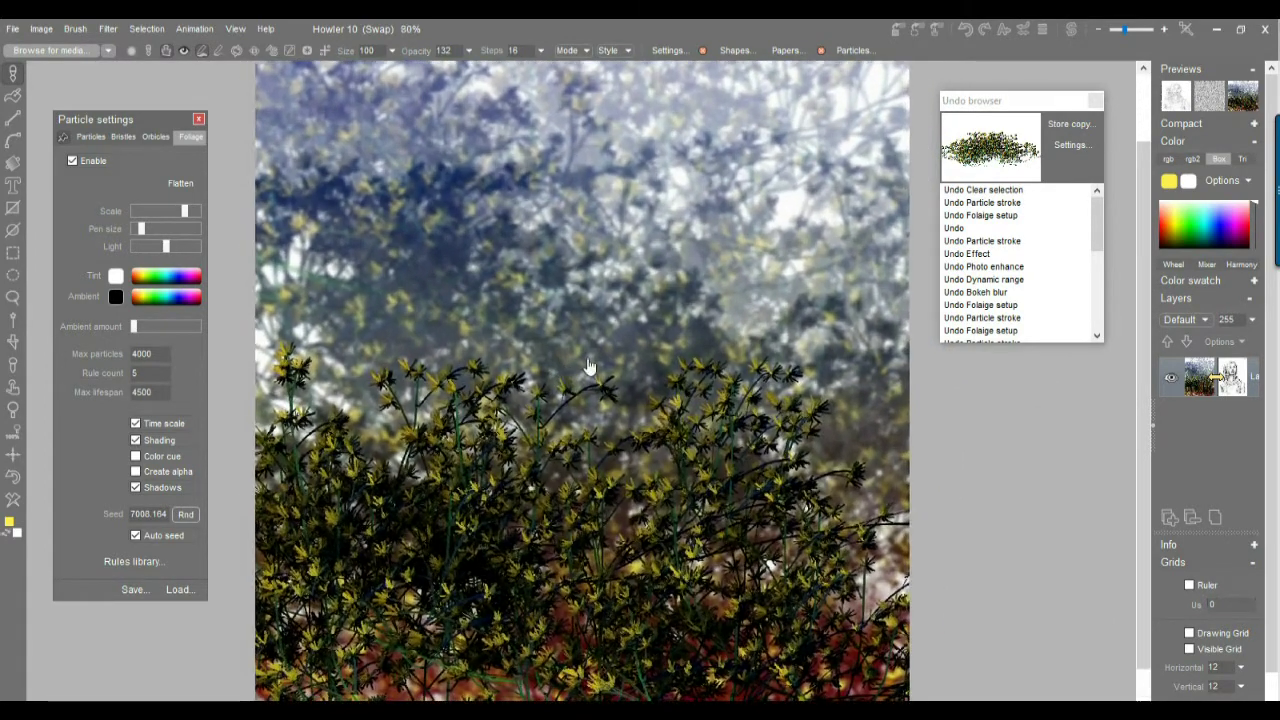
scroll(450, 264, up, 3)
scroll(450, 264, down, 2)
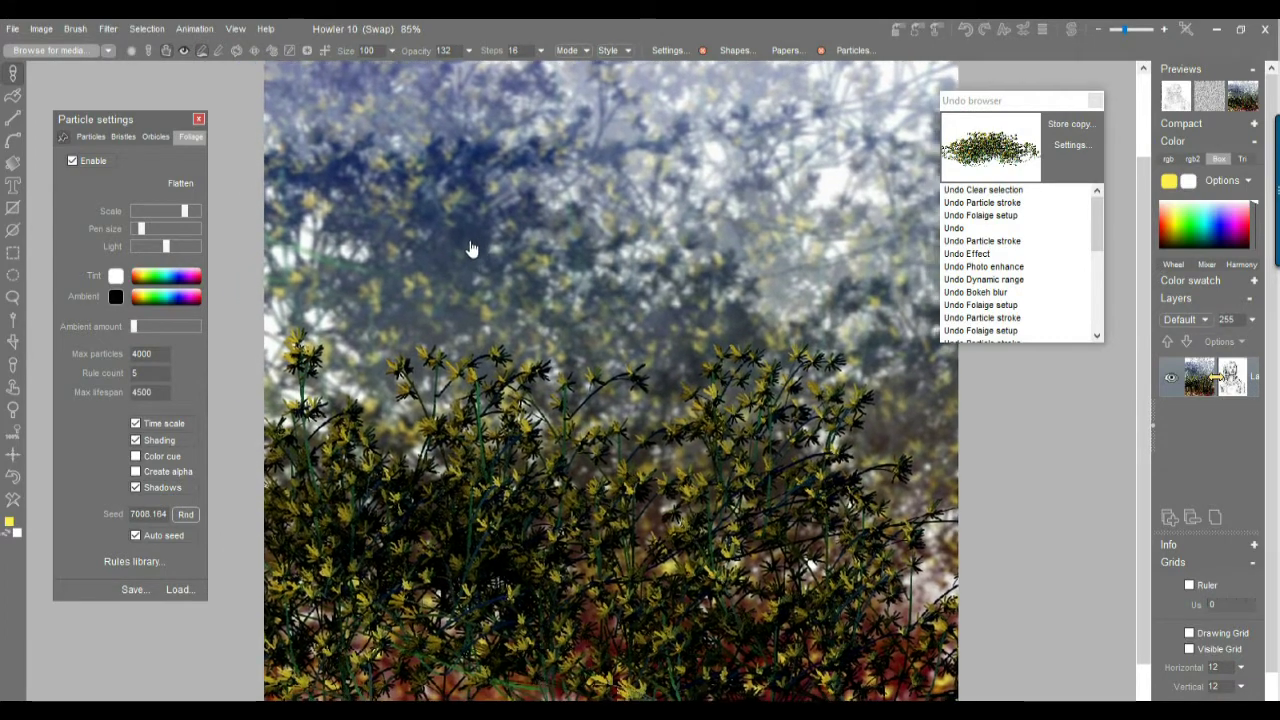
scroll(519, 318, down, 3)
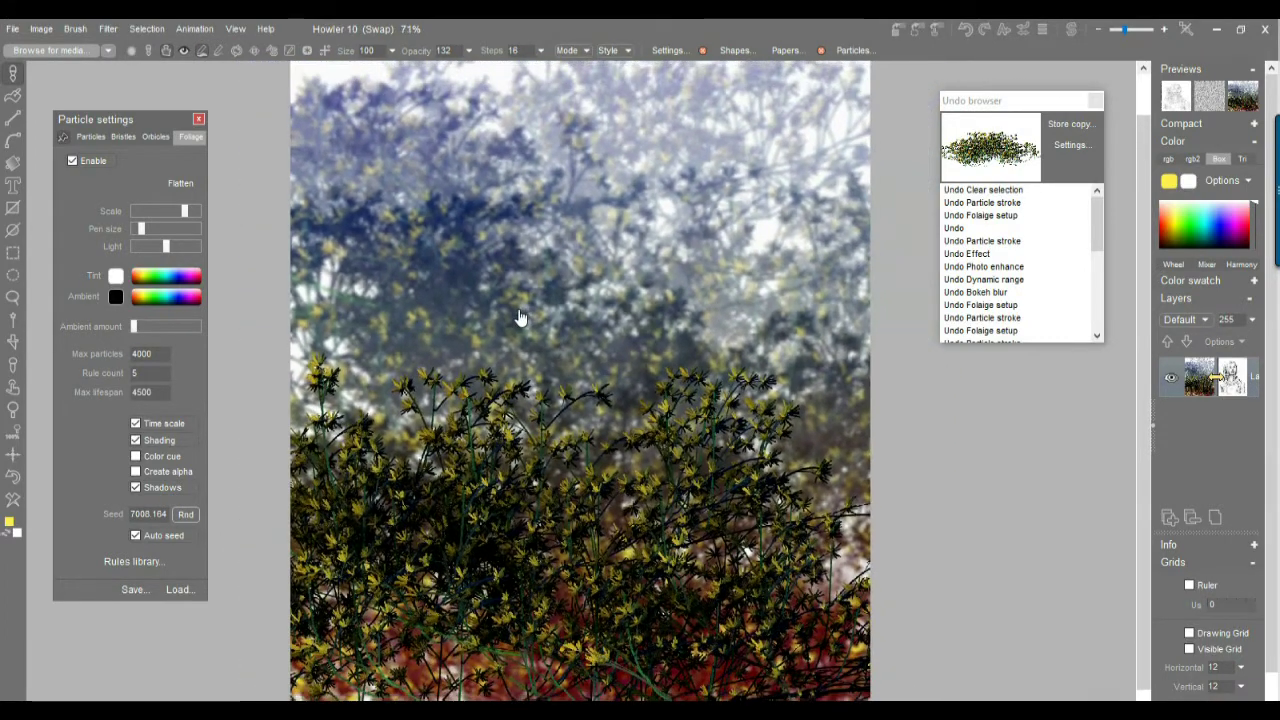
mouse_move(548, 269)
mouse_down()
mouse_move(526, 401)
mouse_move(514, 148)
mouse_move(527, 272)
mouse_up()
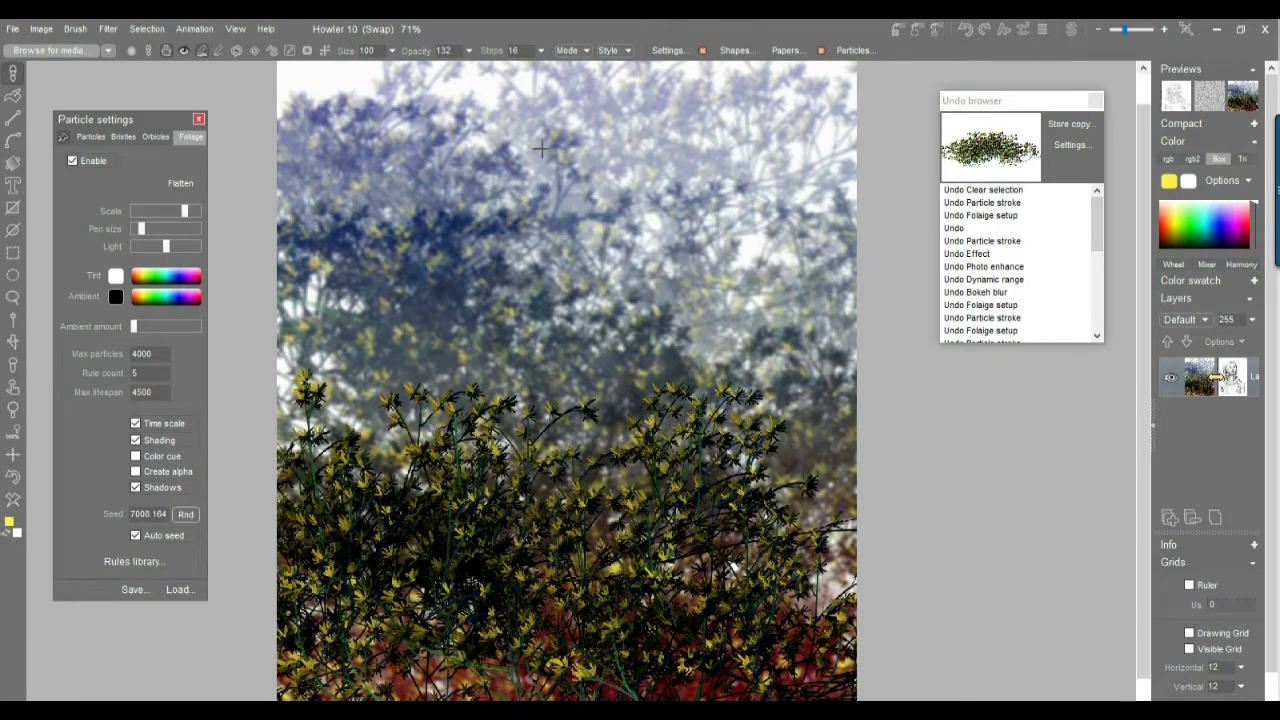
mouse_move(572, 131)
mouse_down()
mouse_move(571, 277)
mouse_move(564, 142)
mouse_up()
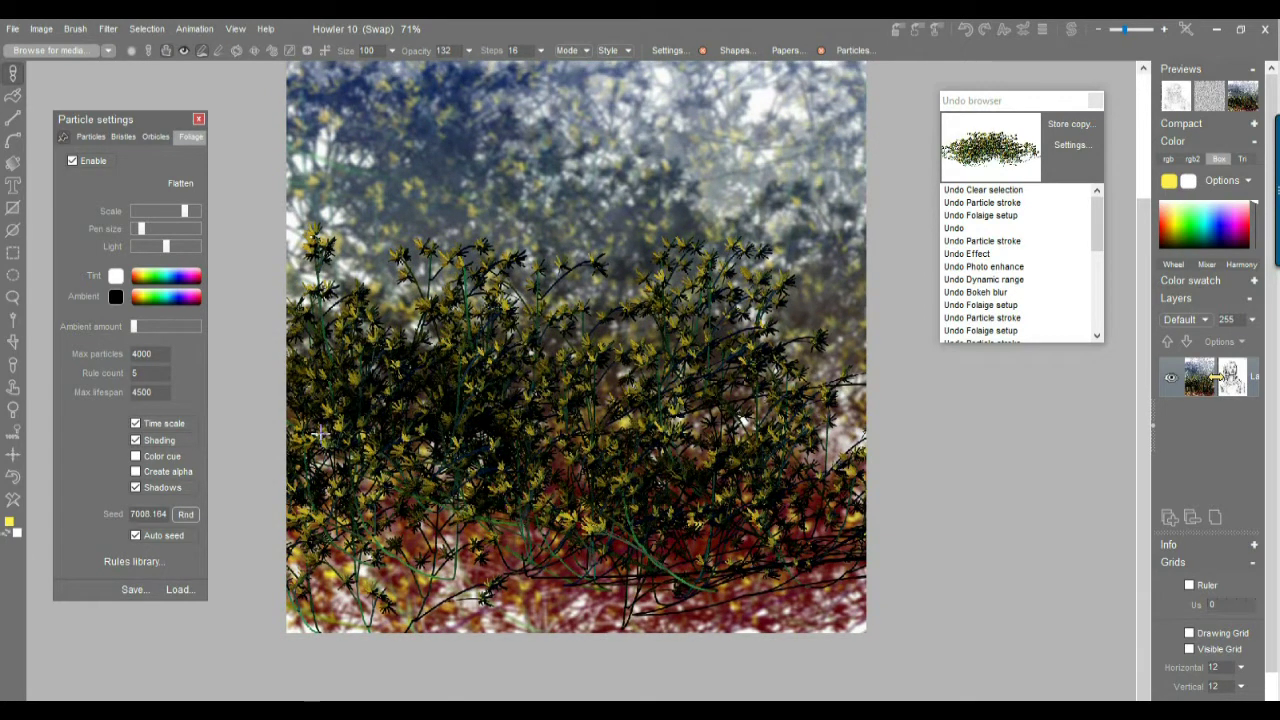
- Undo the yellow-flowered foreground foliage stroke and reopen the undo browser
click(13, 481)
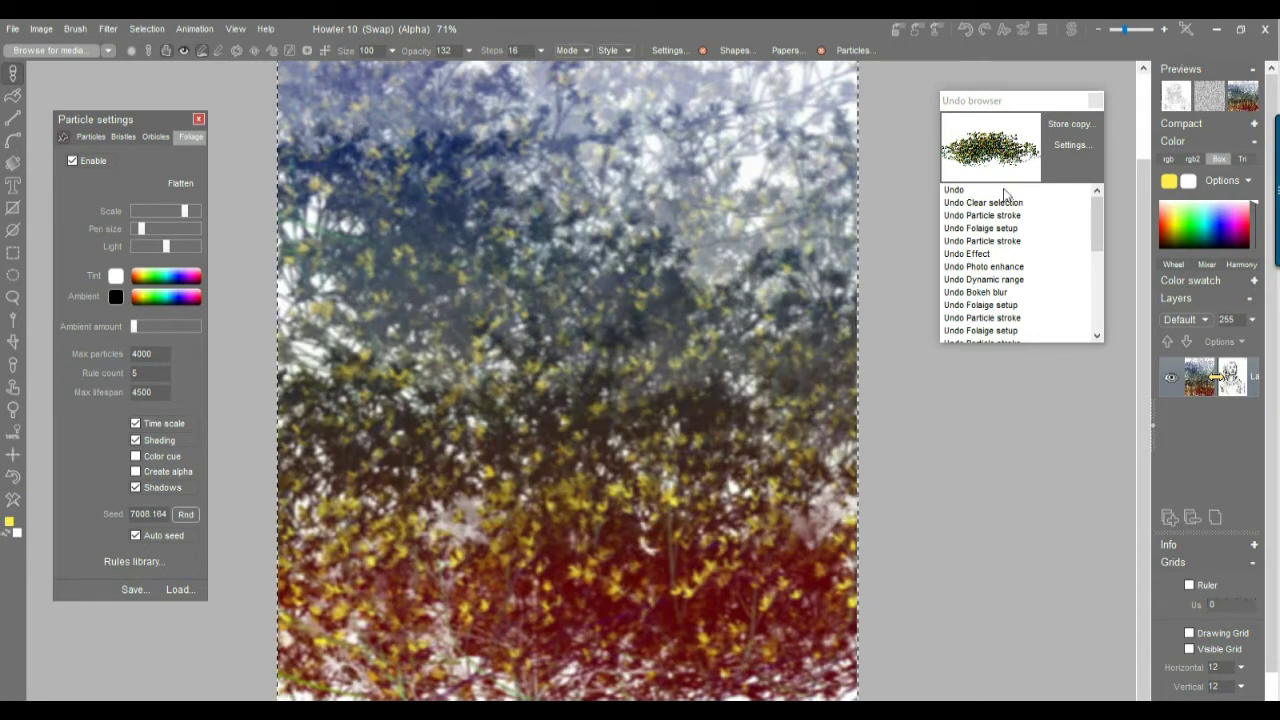
click(1049, 102)
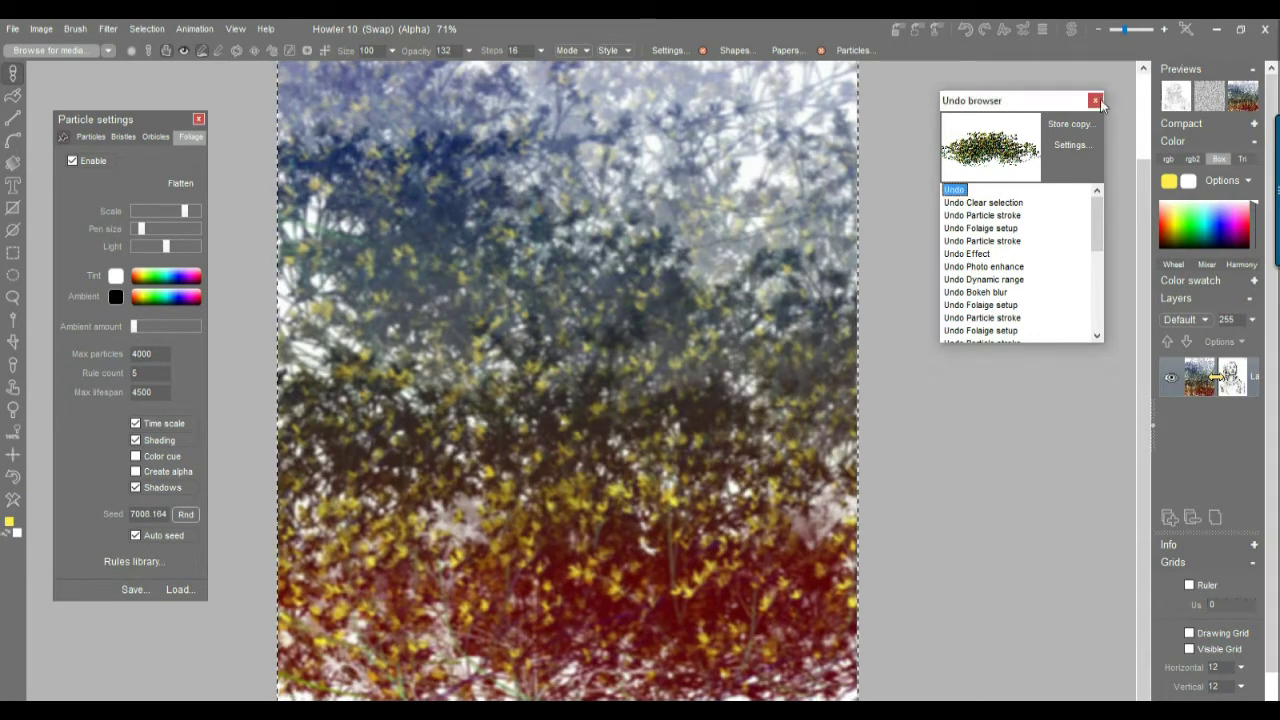
click(1095, 101)
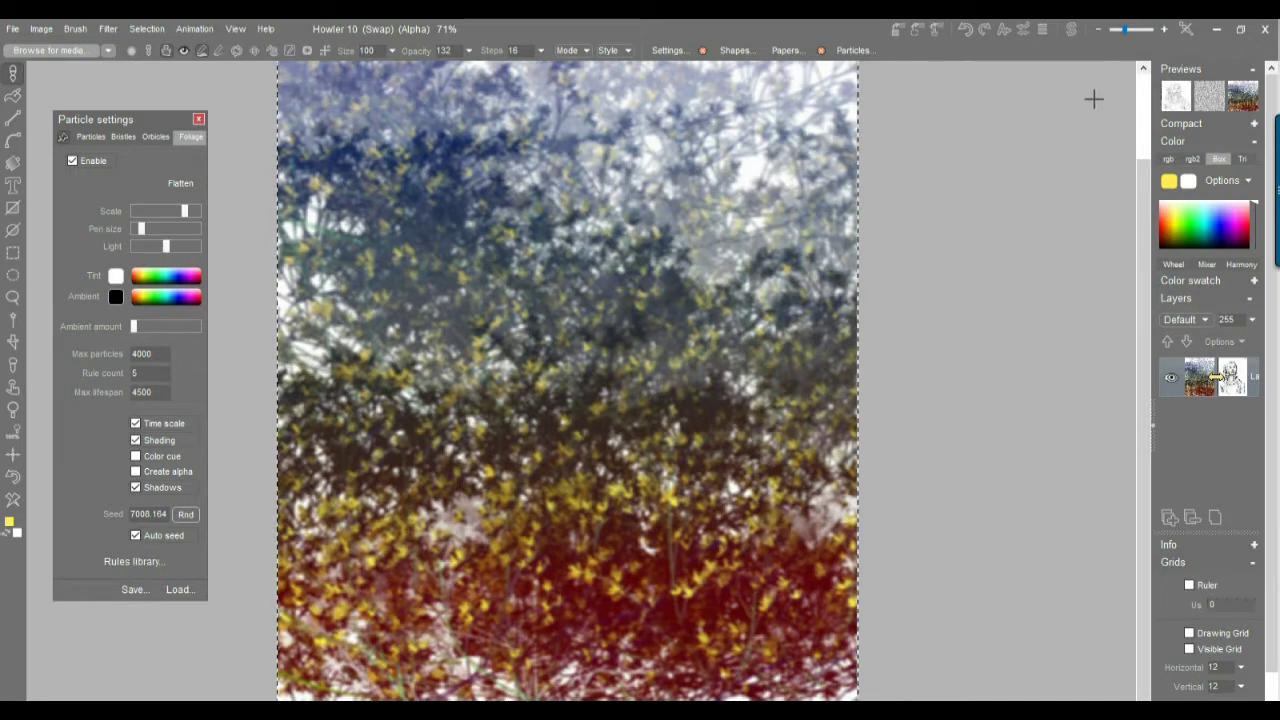
click(1043, 37)
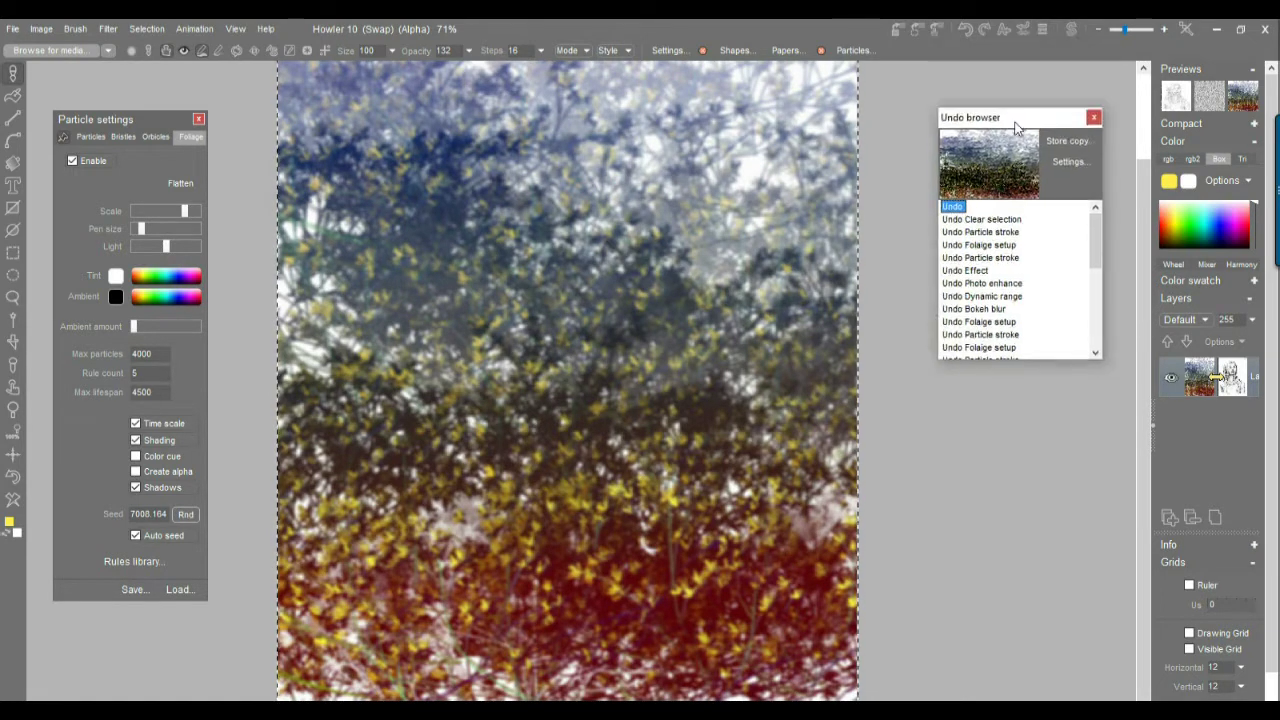
- Preview the earlier states in the undo history and store a copy of the Photo enhance state
click(995, 248)
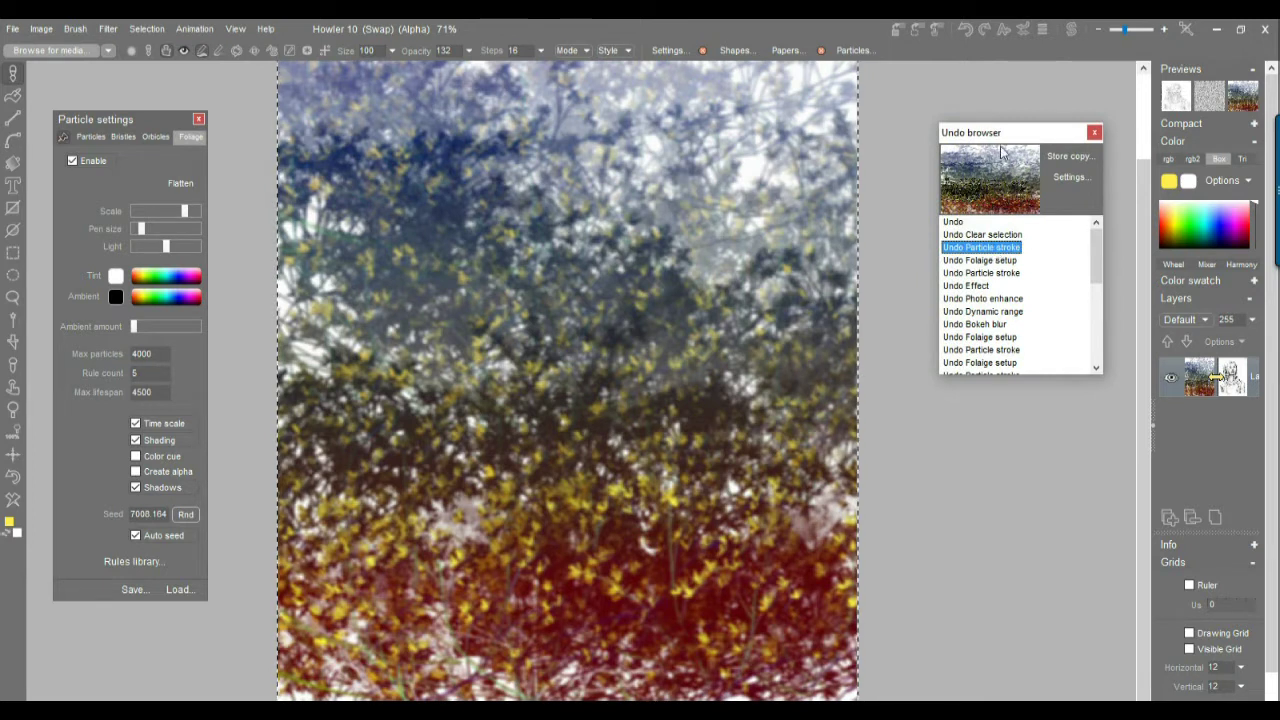
click(990, 275)
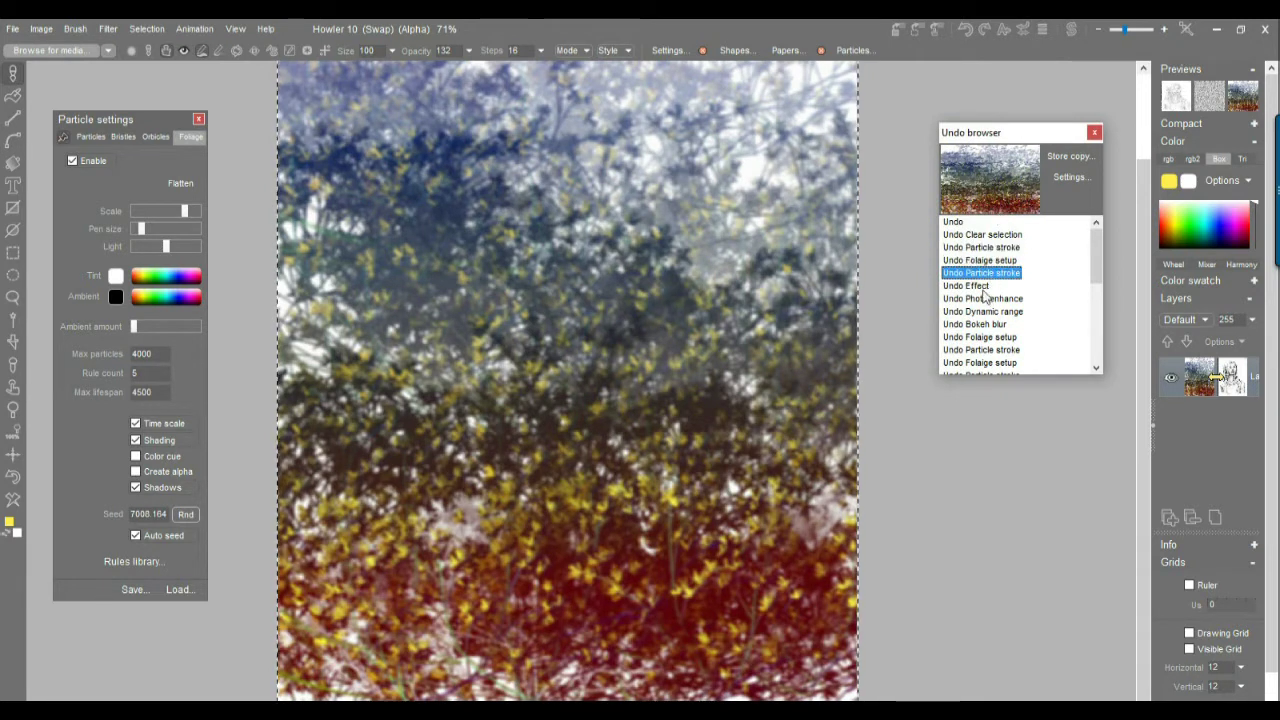
click(983, 287)
click(985, 311)
click(986, 350)
click(987, 338)
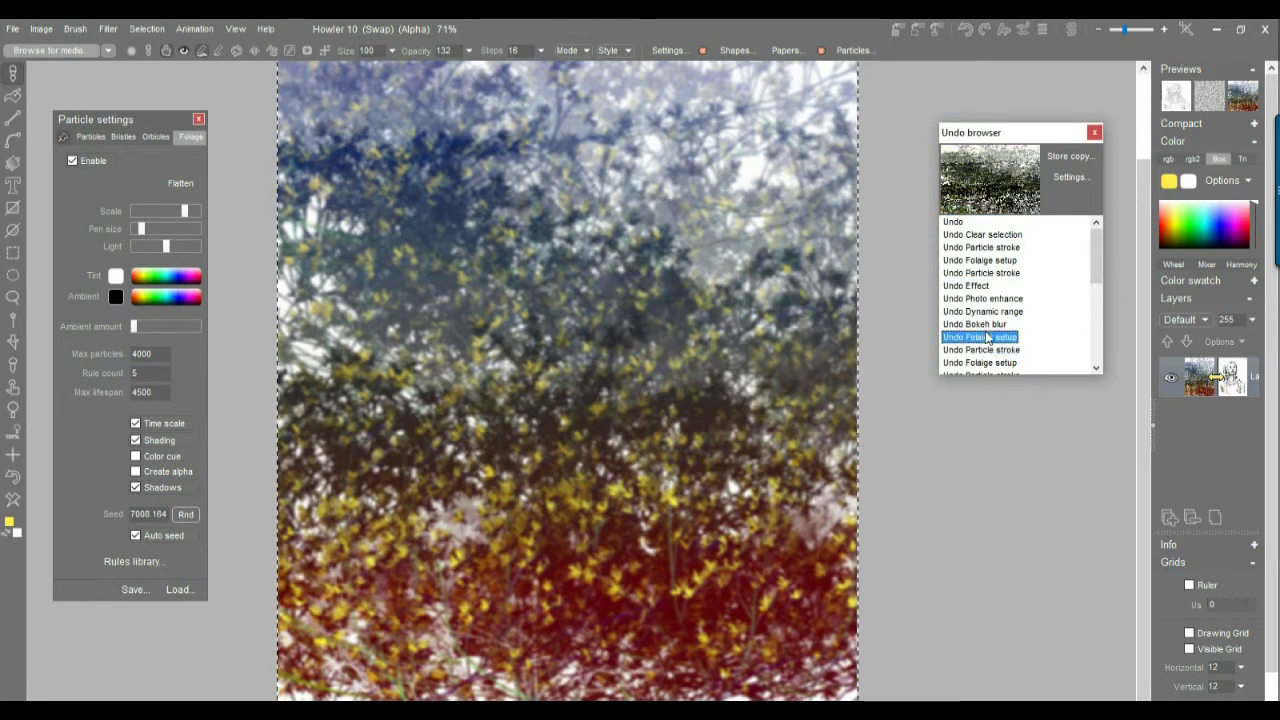
click(987, 324)
click(985, 311)
click(984, 298)
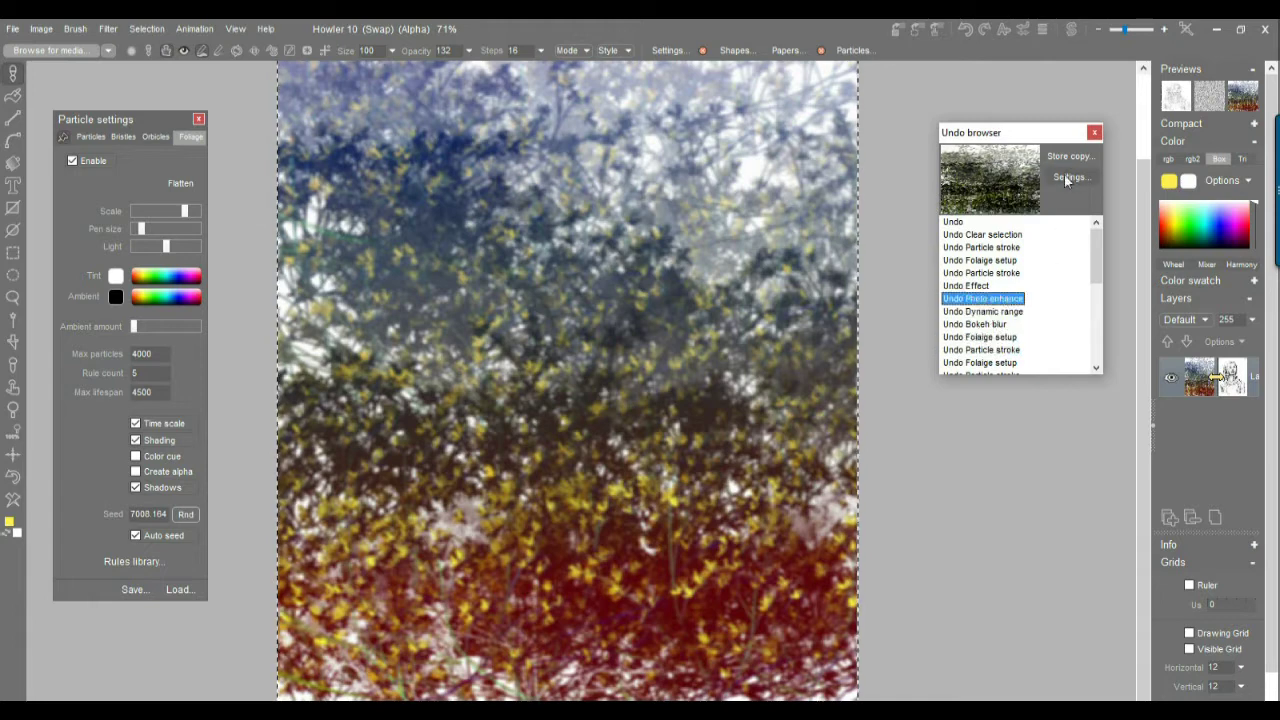
click(1072, 157)
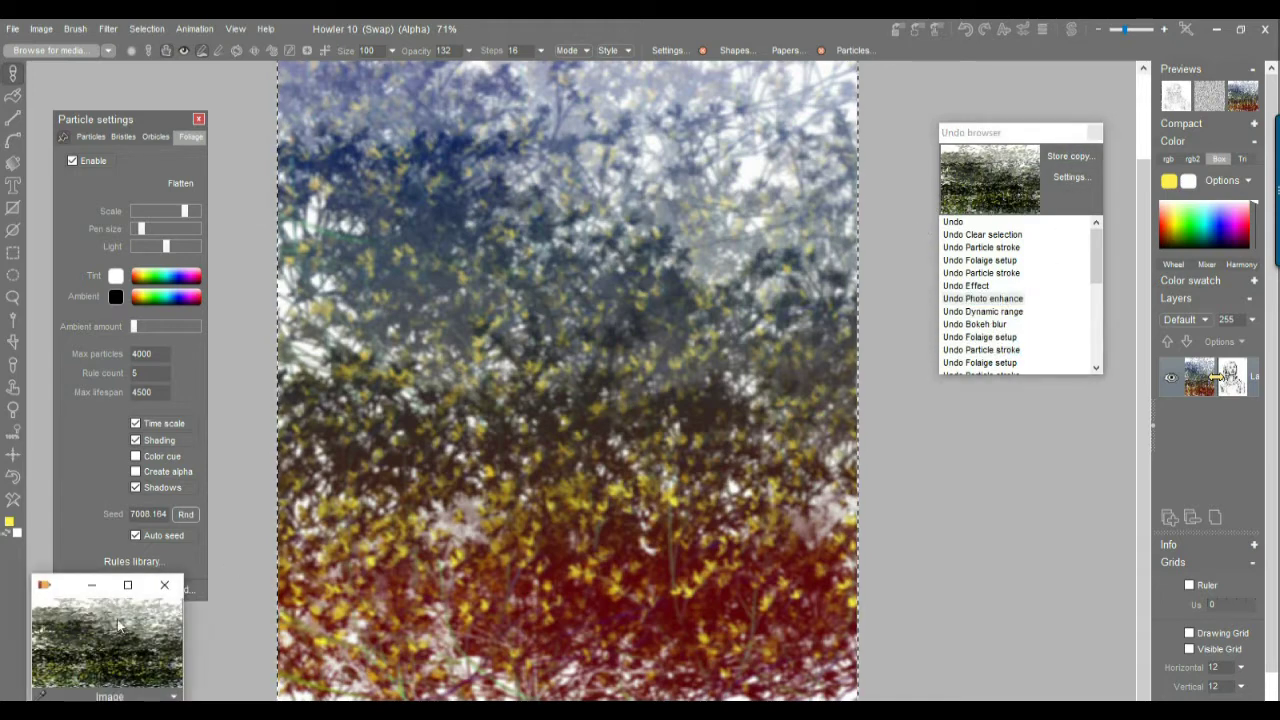
- Replace the existing image with the stored copy of the Photo enhance state, placing its window beneath the undo browser
drag(68, 593, 996, 420)
click(1102, 523)
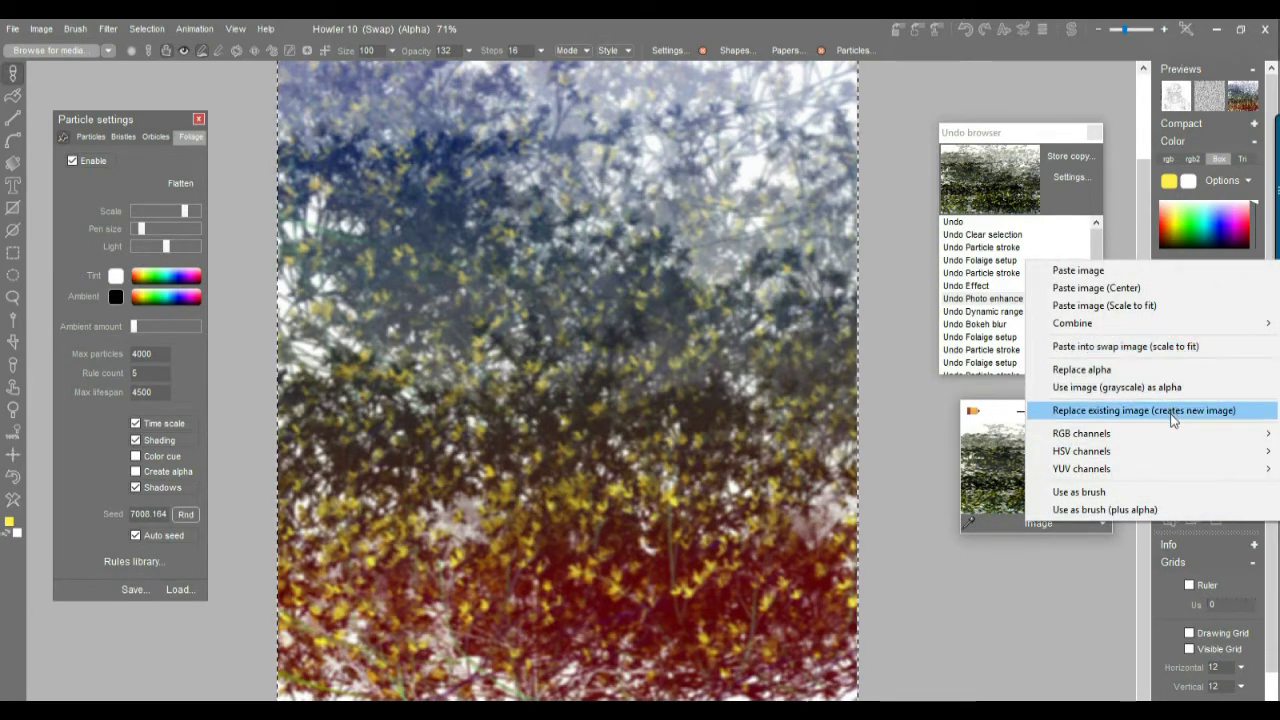
click(1117, 417)
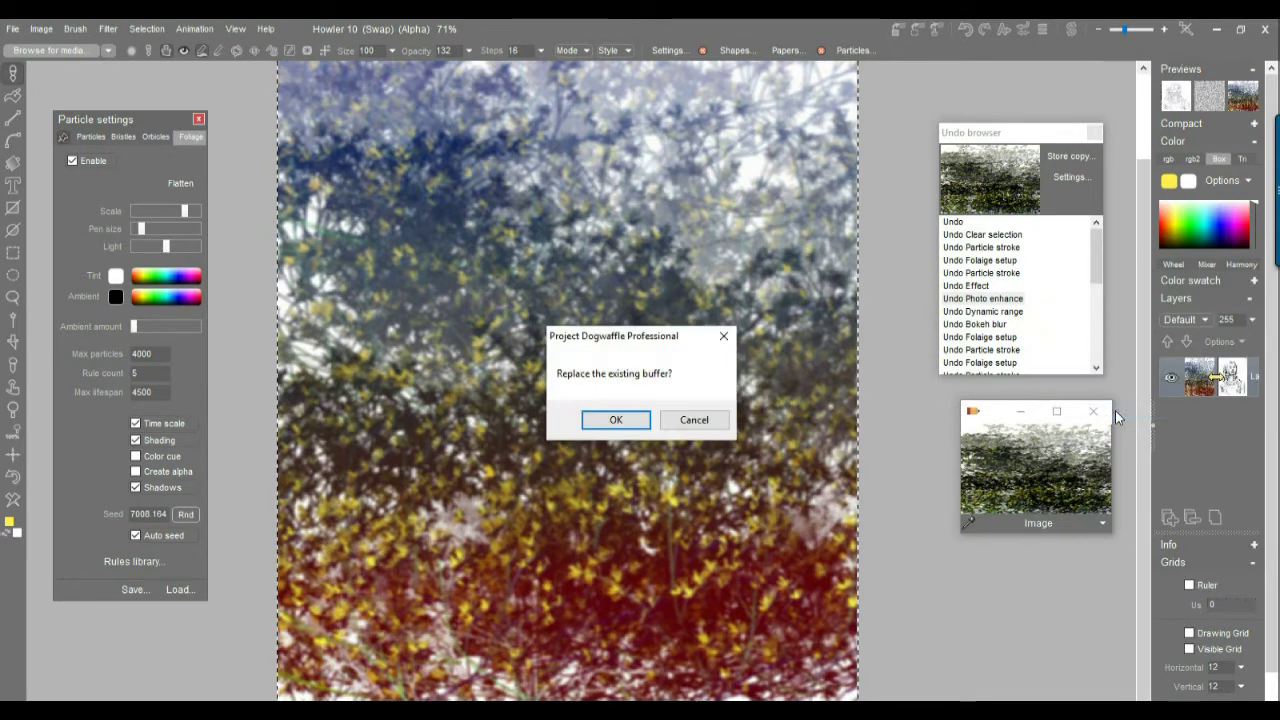
click(615, 420)
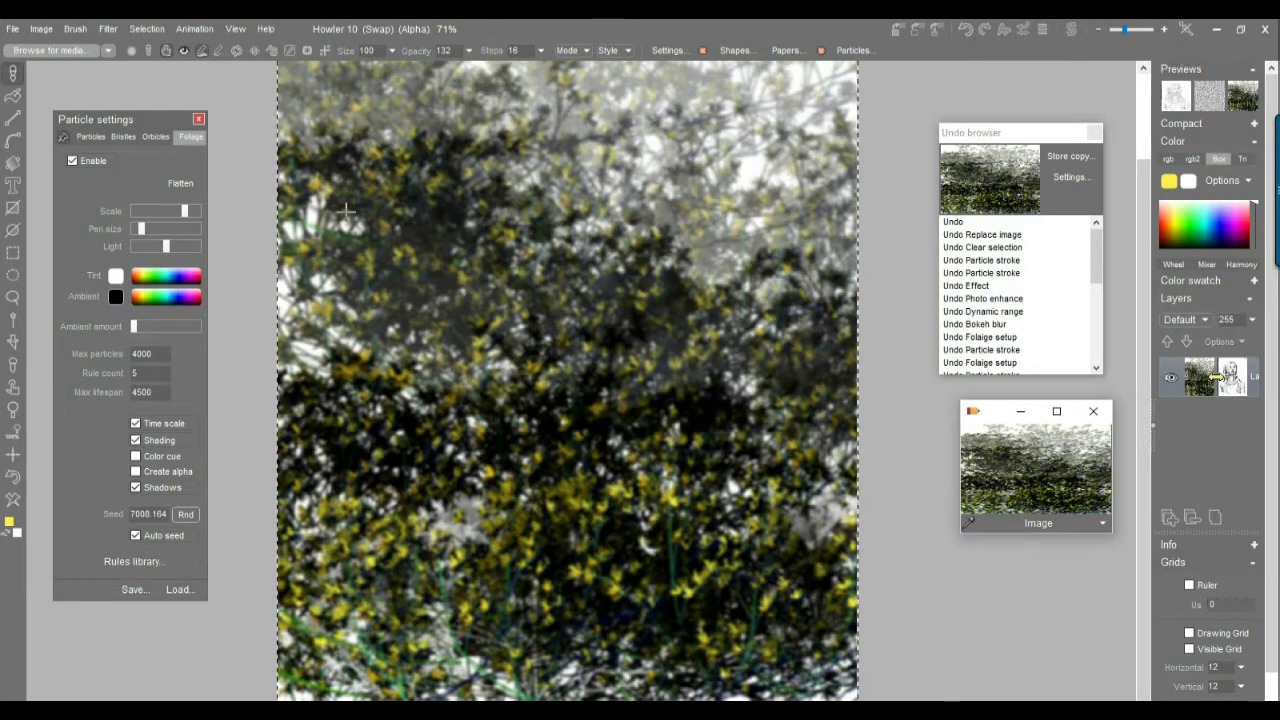
- Examine the replaced foliage image, comparing the pale background shrubs with the darker foreground plants
scroll(615, 305, down, 2)
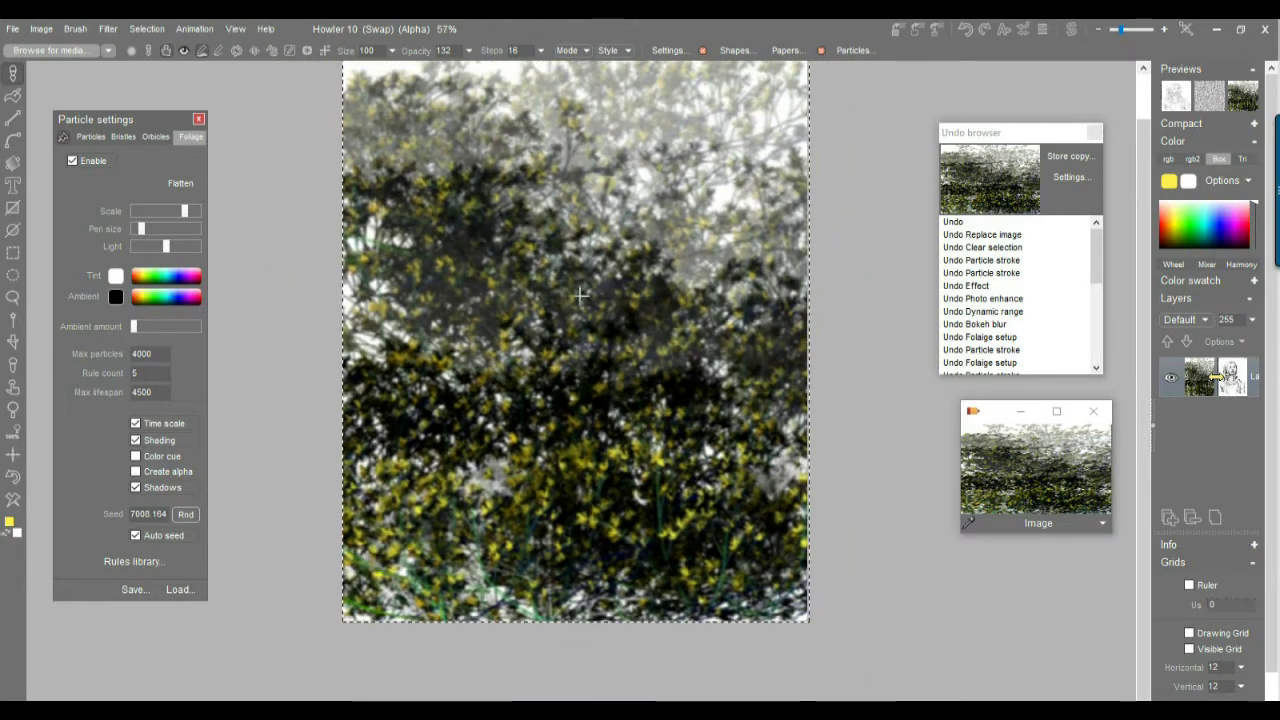
drag(577, 308, 575, 276)
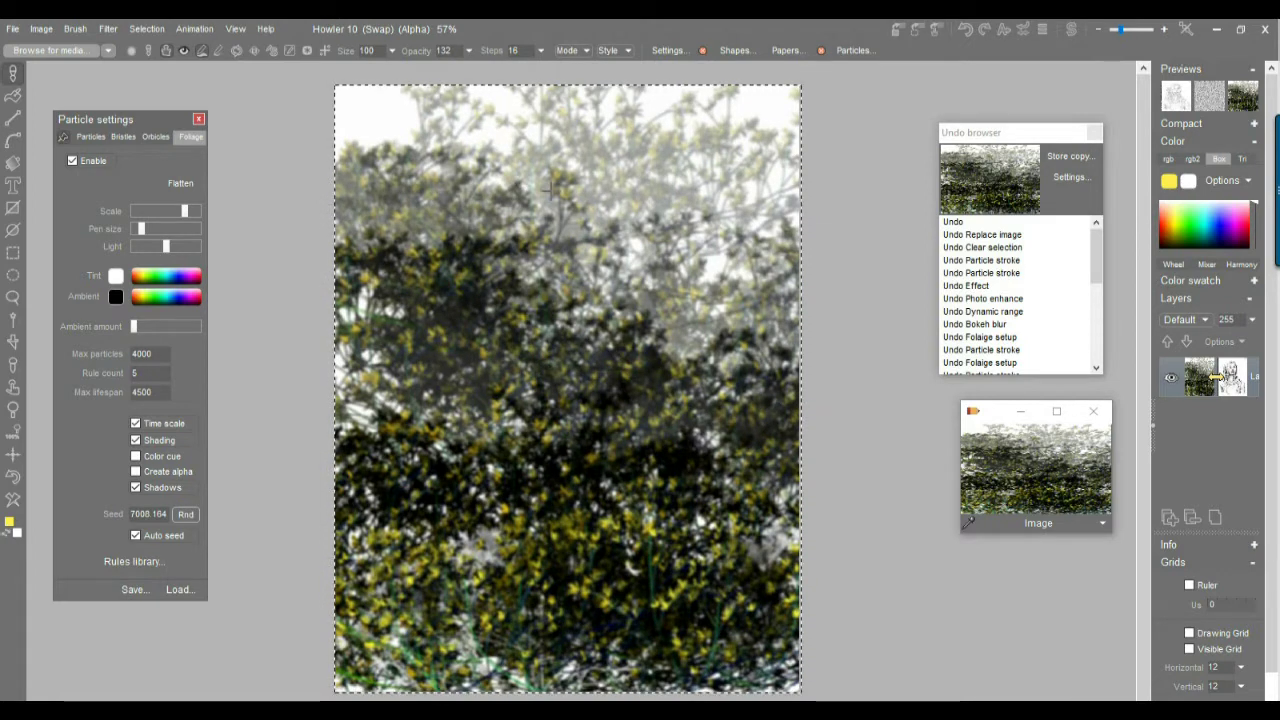
drag(611, 136, 595, 231)
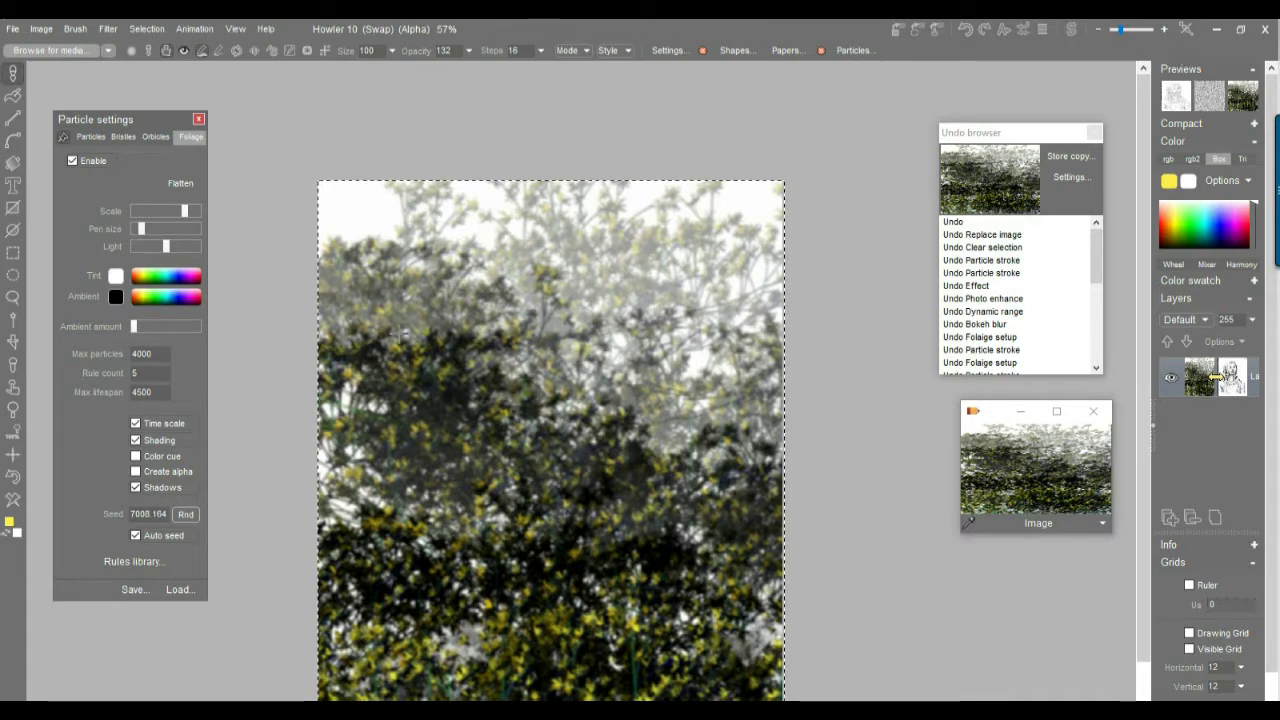
drag(483, 375, 522, 240)
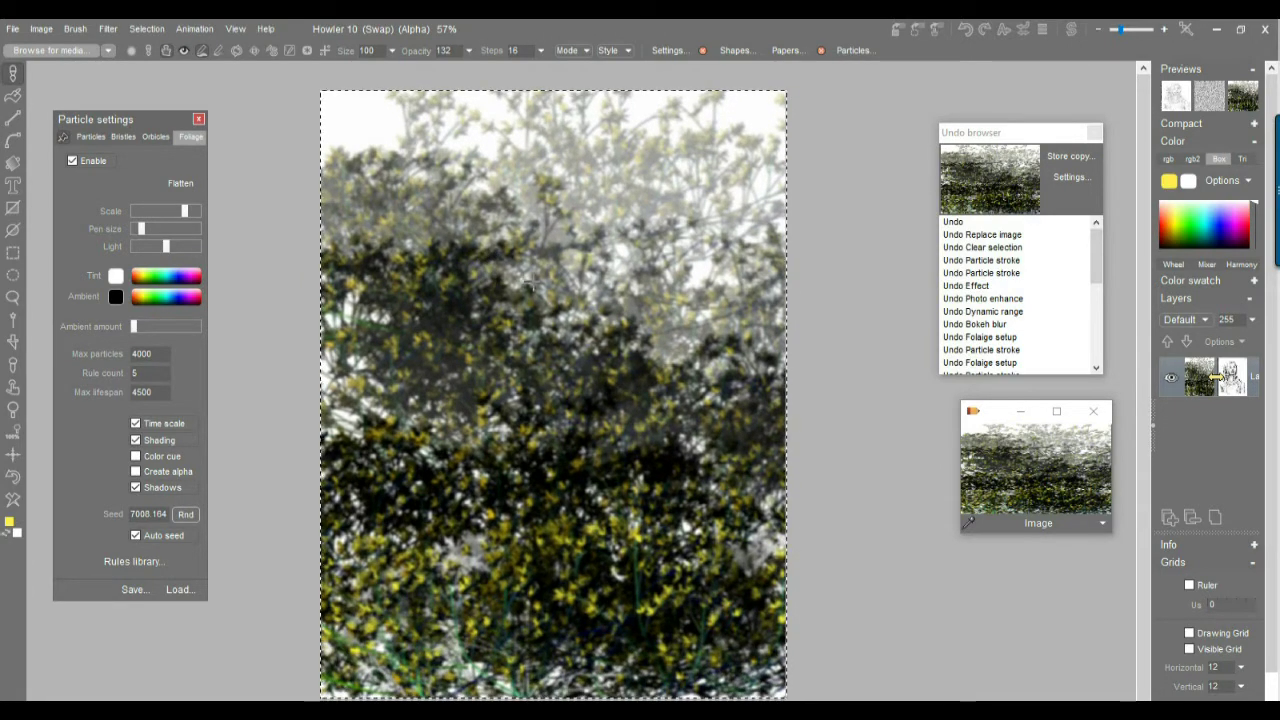
scroll(524, 282, up, 3)
scroll(709, 303, down, 2)
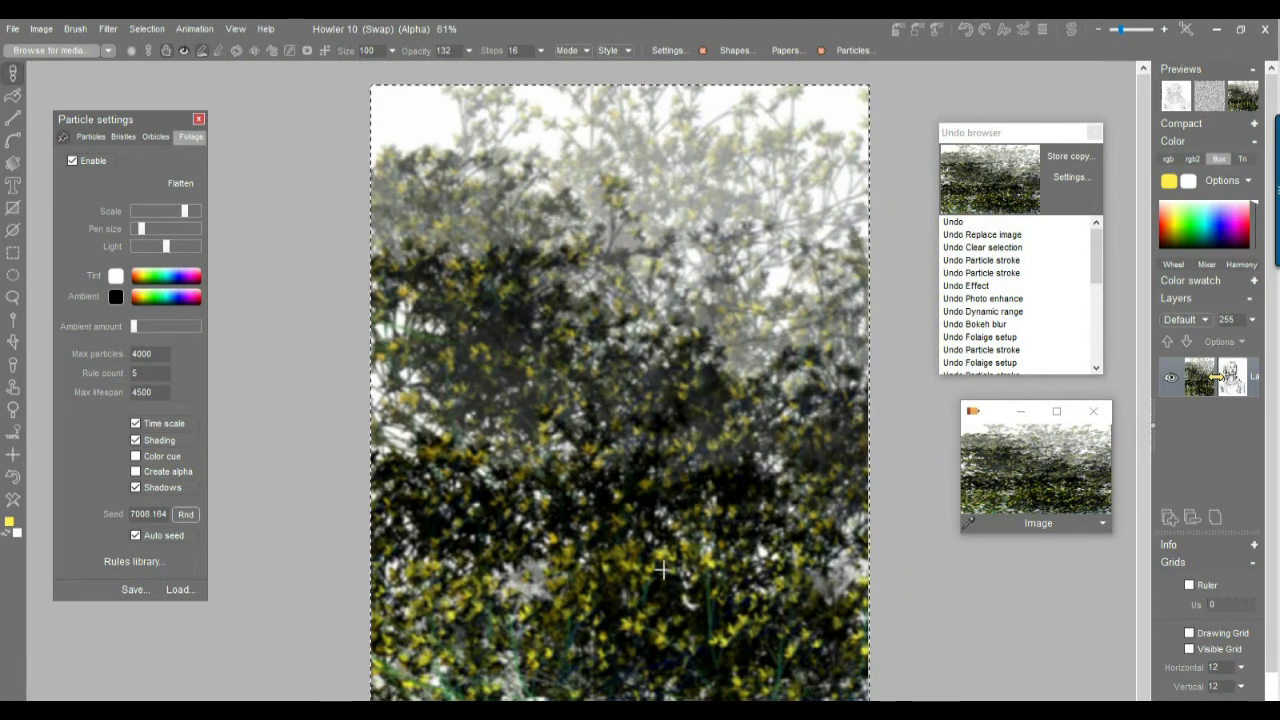
drag(741, 446, 727, 370)
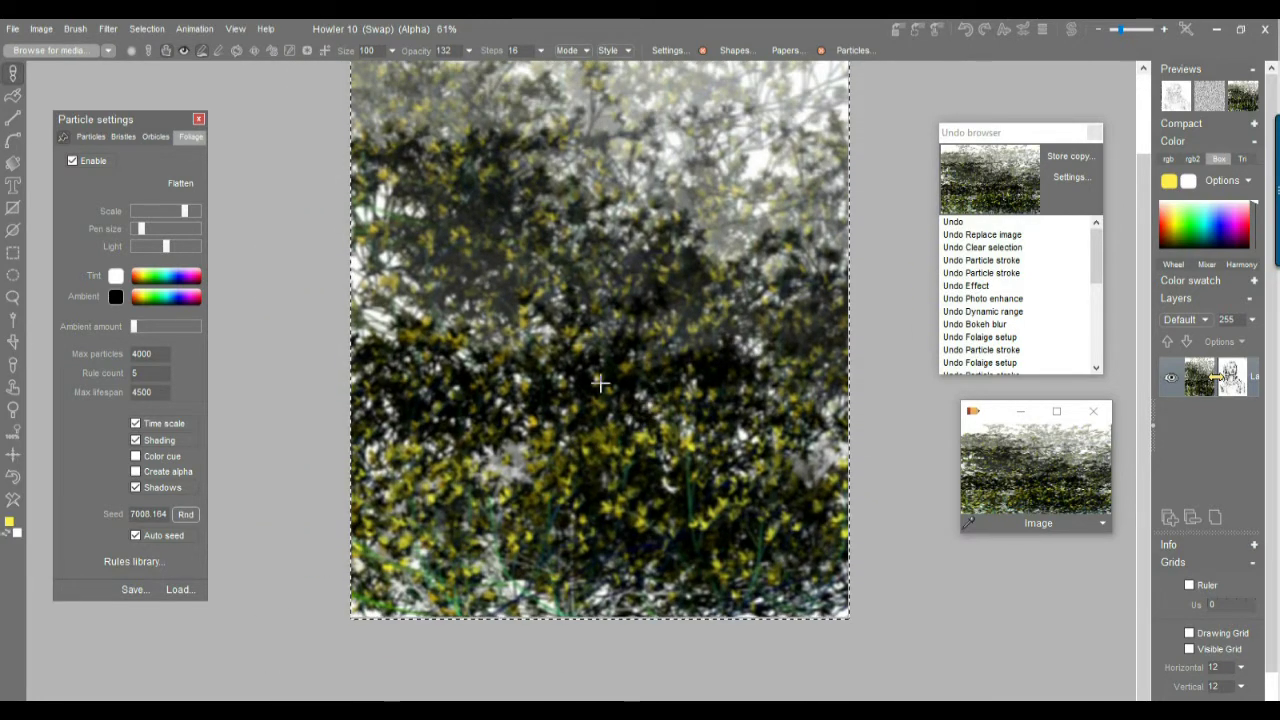
drag(554, 282, 558, 375)
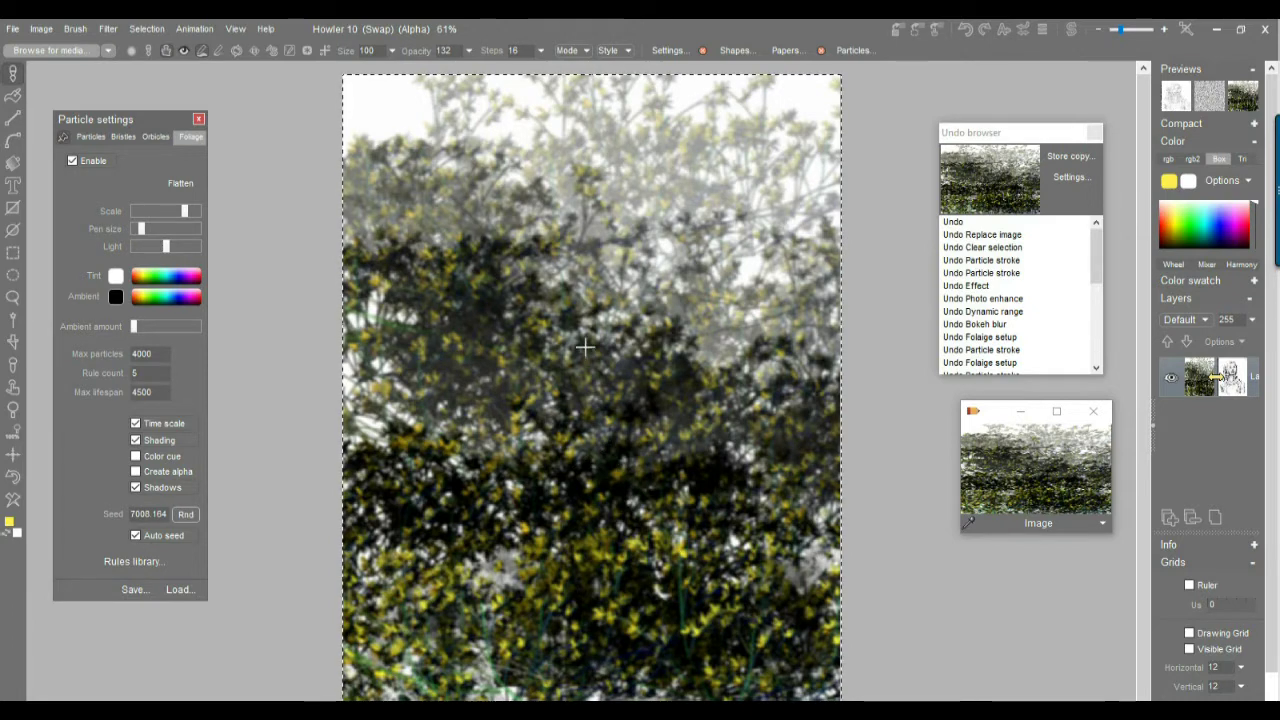
scroll(582, 288, down, 1)
scroll(600, 313, up, 1)
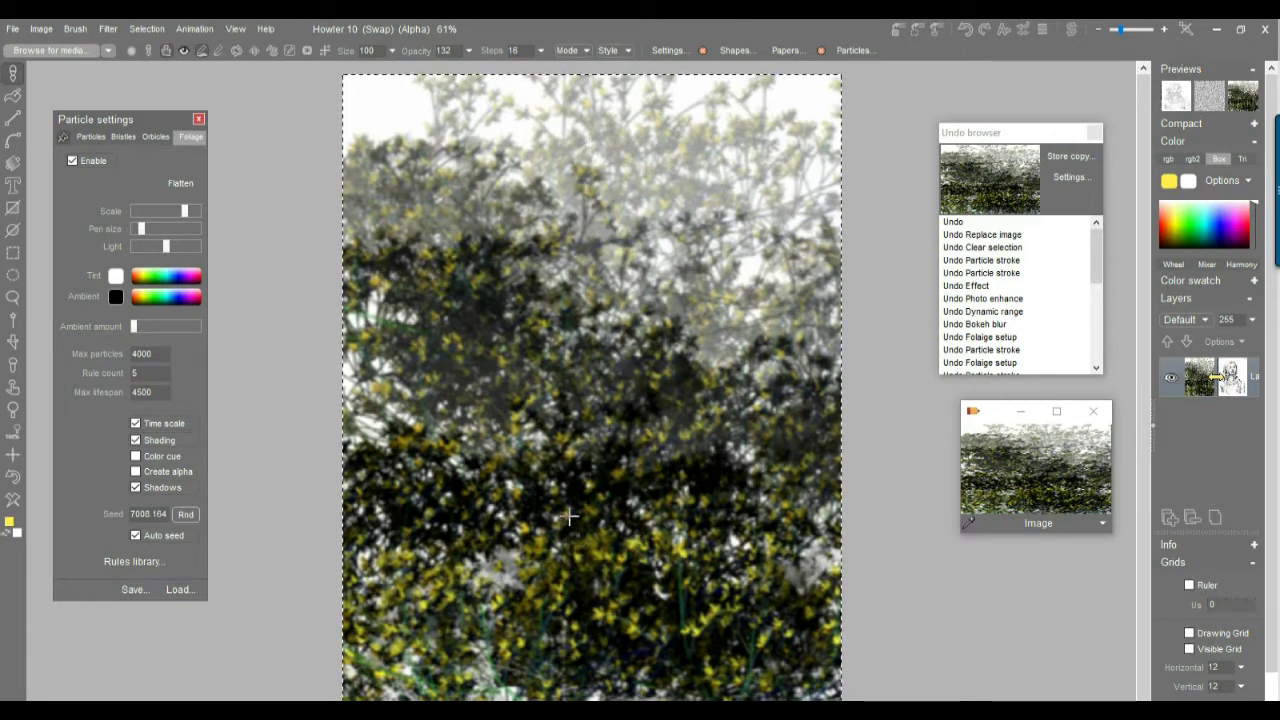
scroll(569, 516, down, 1)
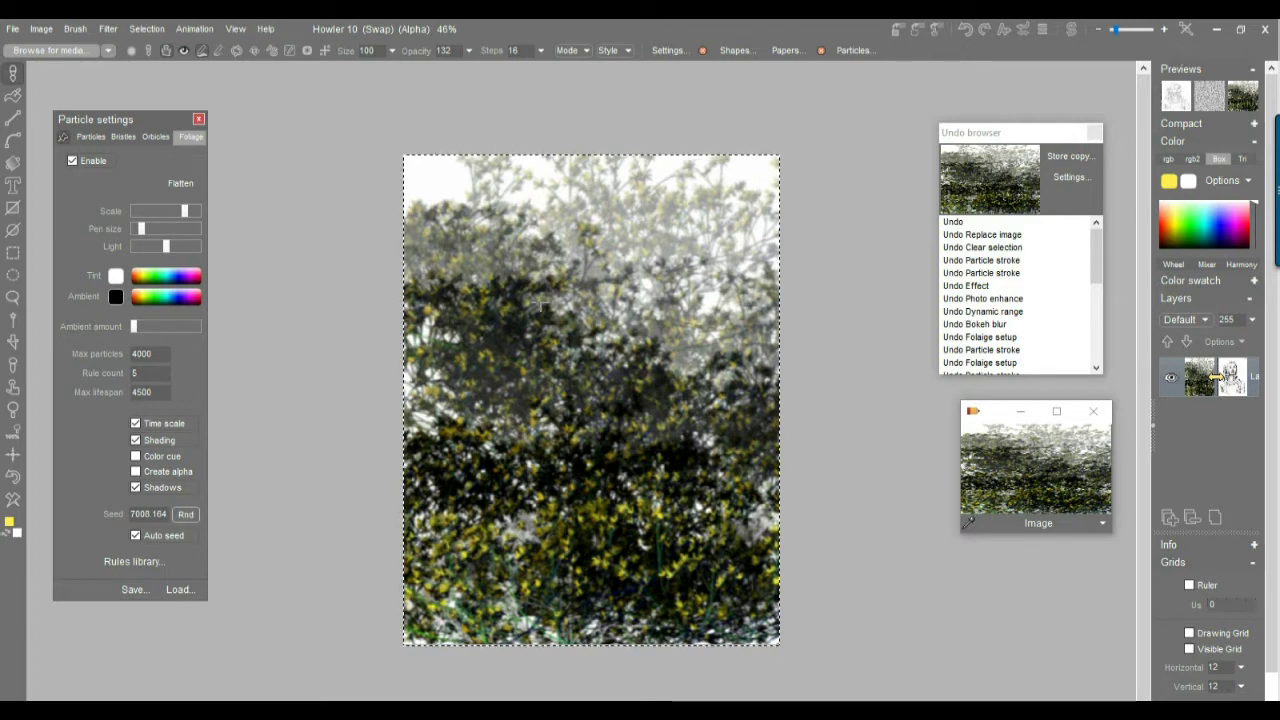
- Clear the image to a blank white canvas and move the particle settings slightly higher
click(12, 500)
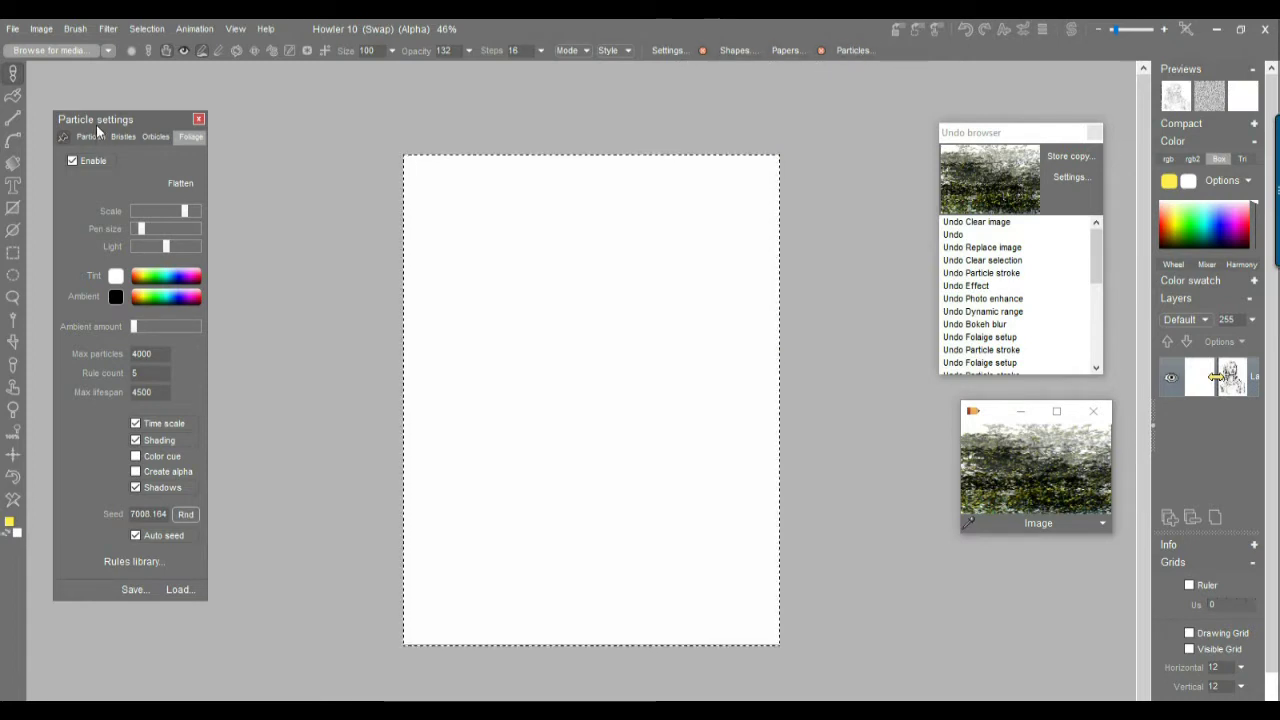
drag(97, 122, 103, 97)
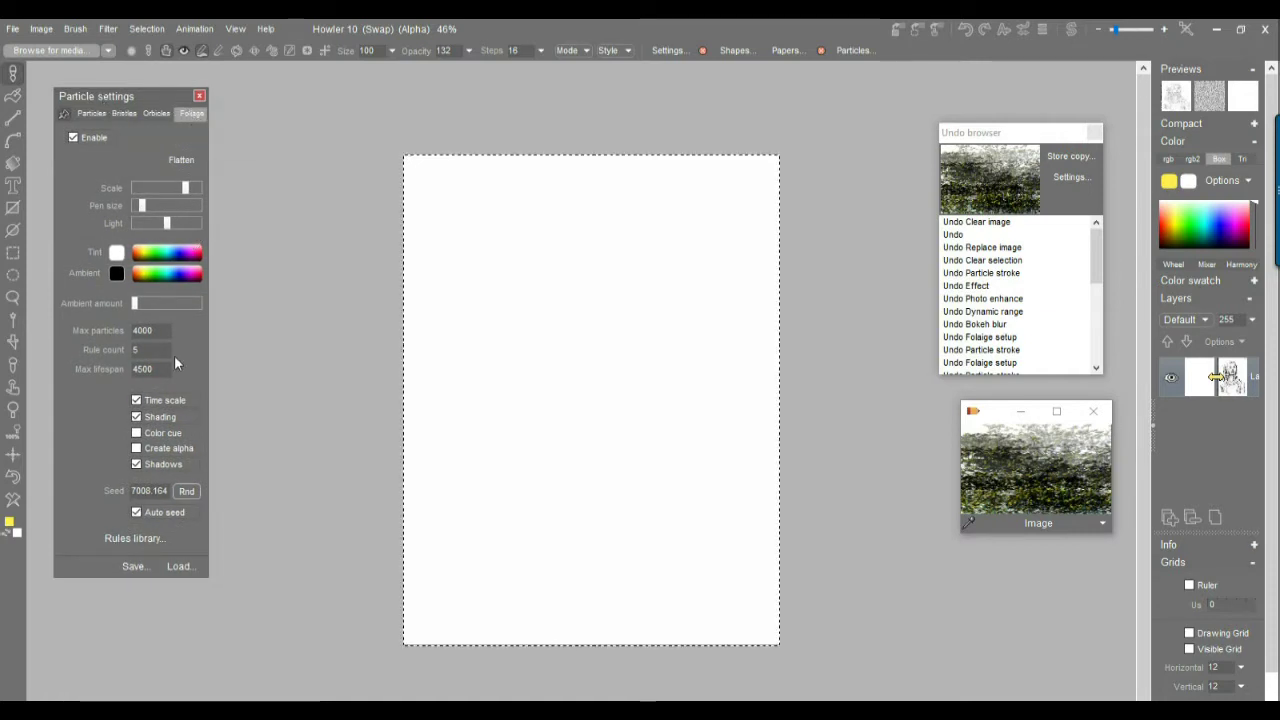
- Load the Perpetual 03 foliage preset and paint a test stroke of it in the upper half of the canvas
click(177, 566)
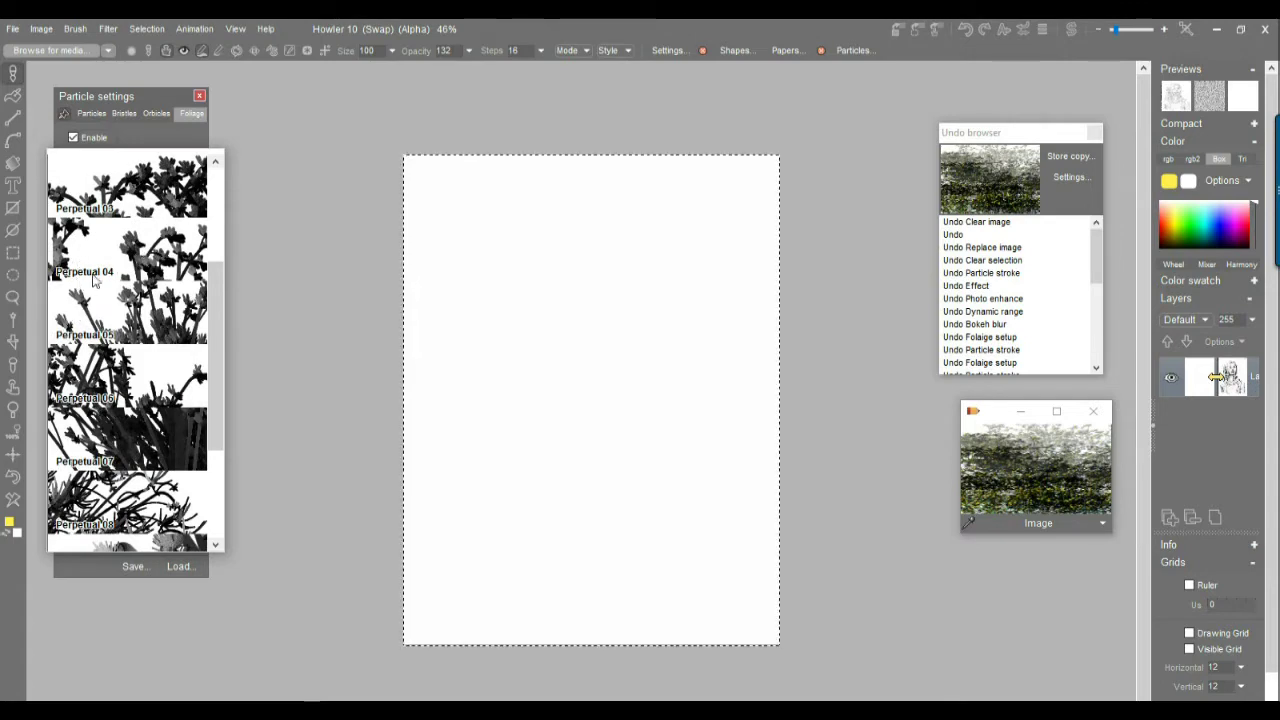
scroll(216, 318, down, 1)
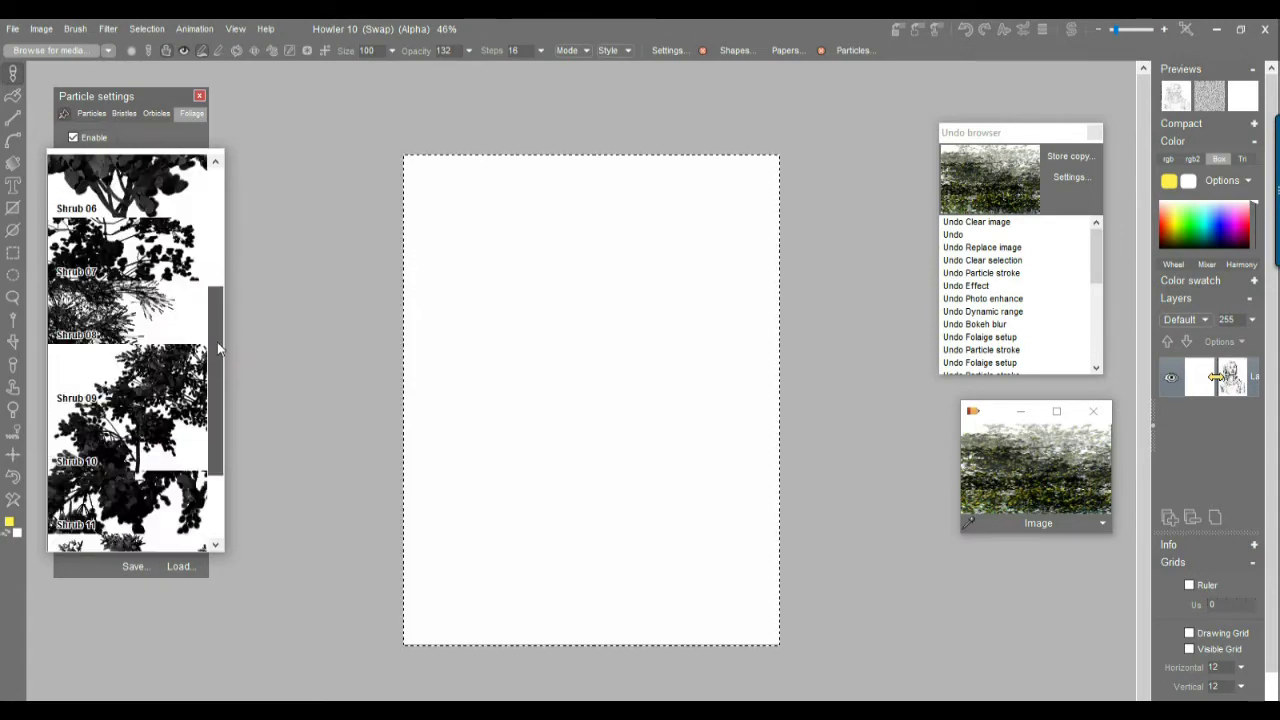
scroll(220, 318, up, 3)
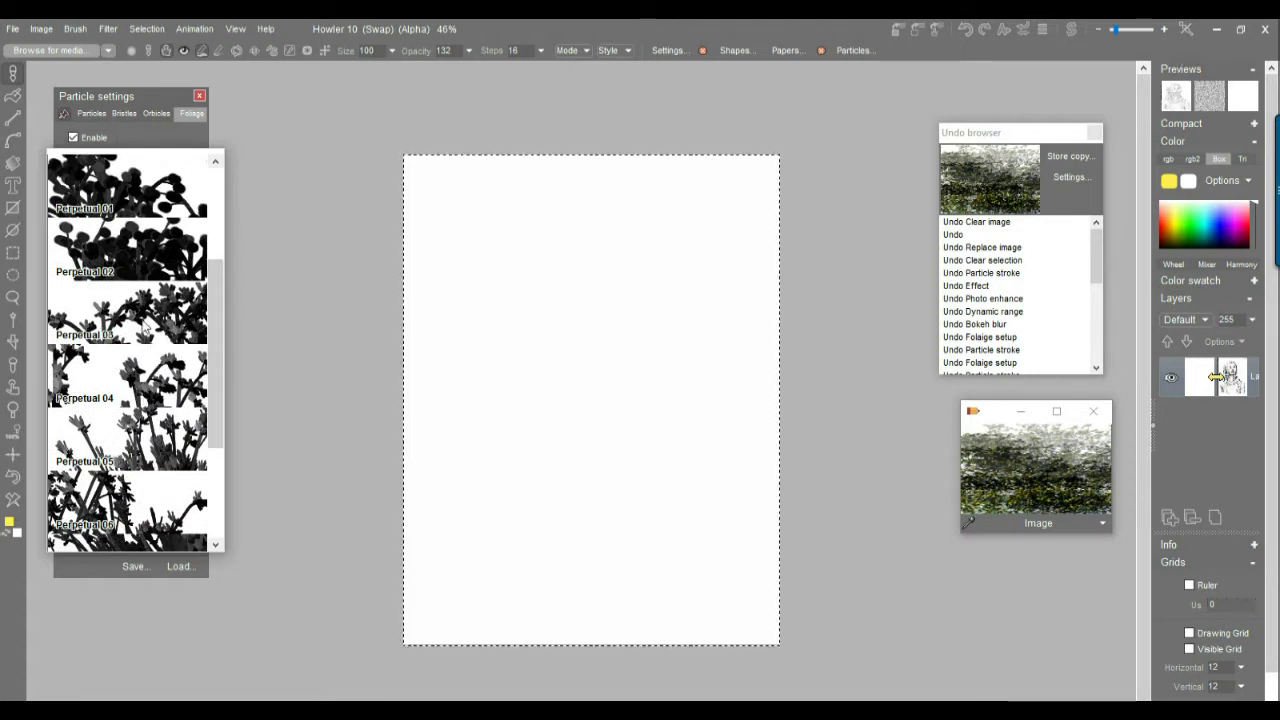
click(121, 321)
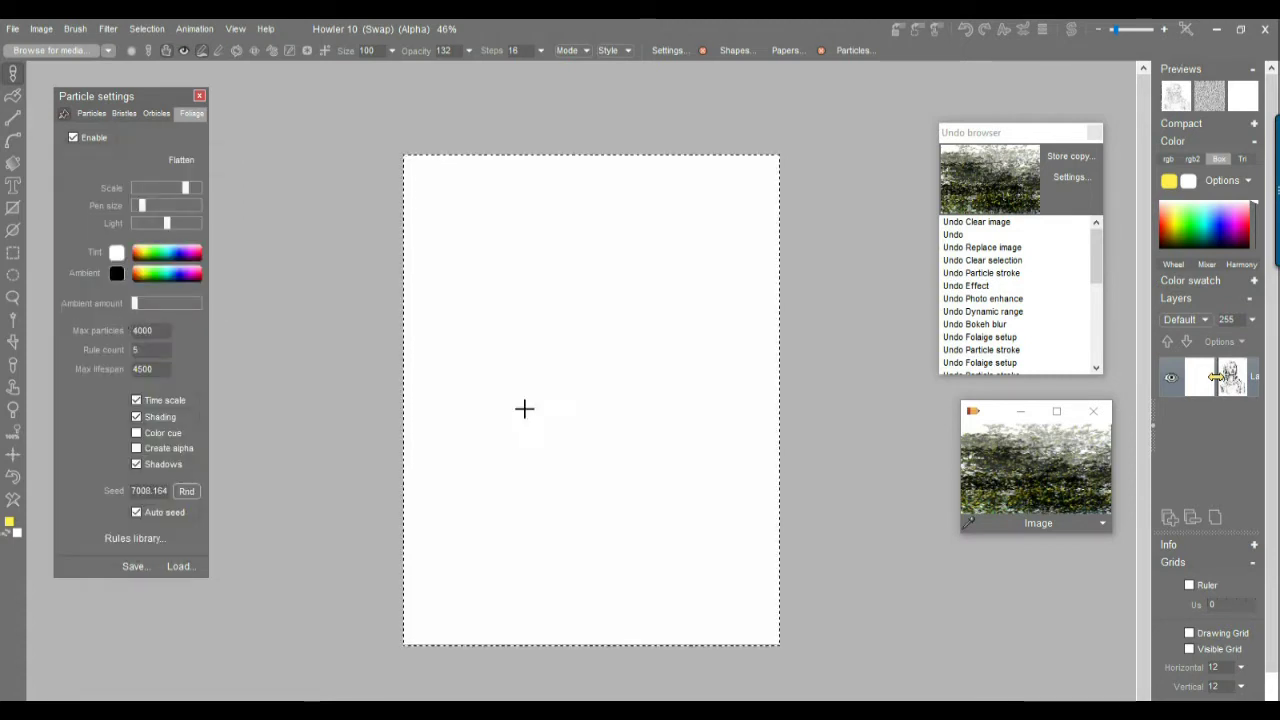
drag(466, 387, 469, 422)
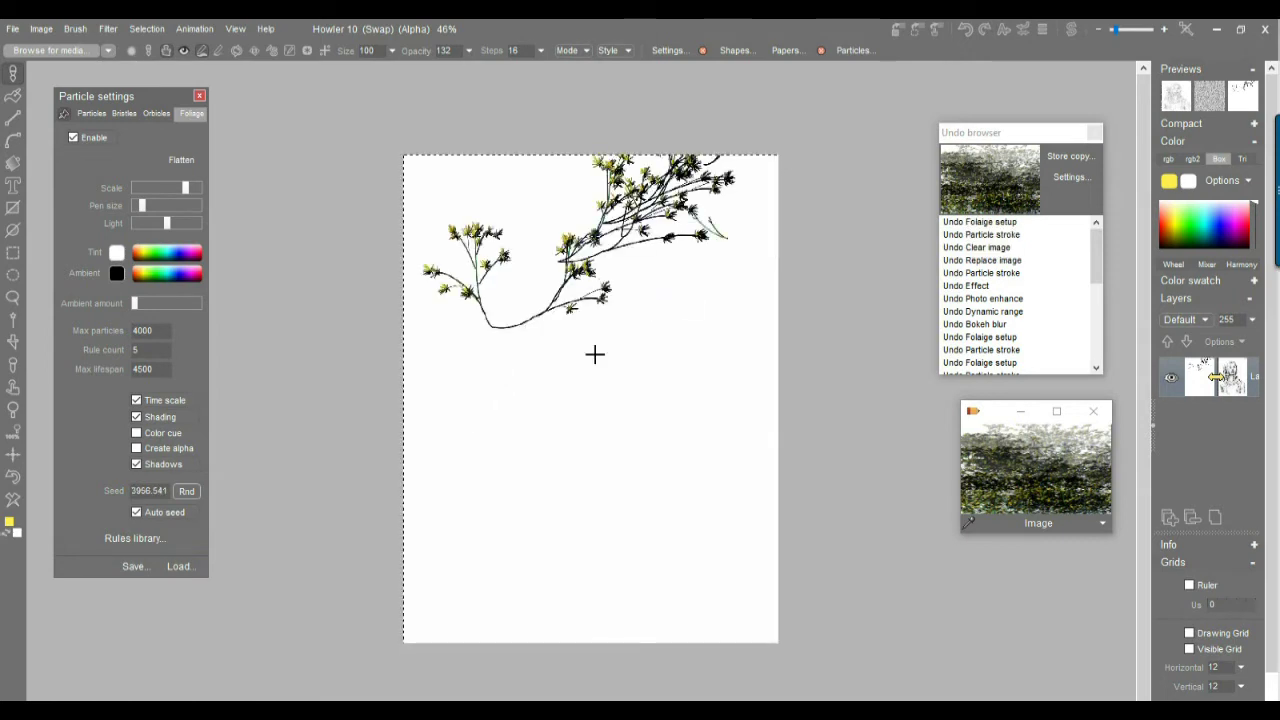
- Load the Perpetual 04 foliage preset and paint test strokes of it in the upper half of the canvas
click(179, 567)
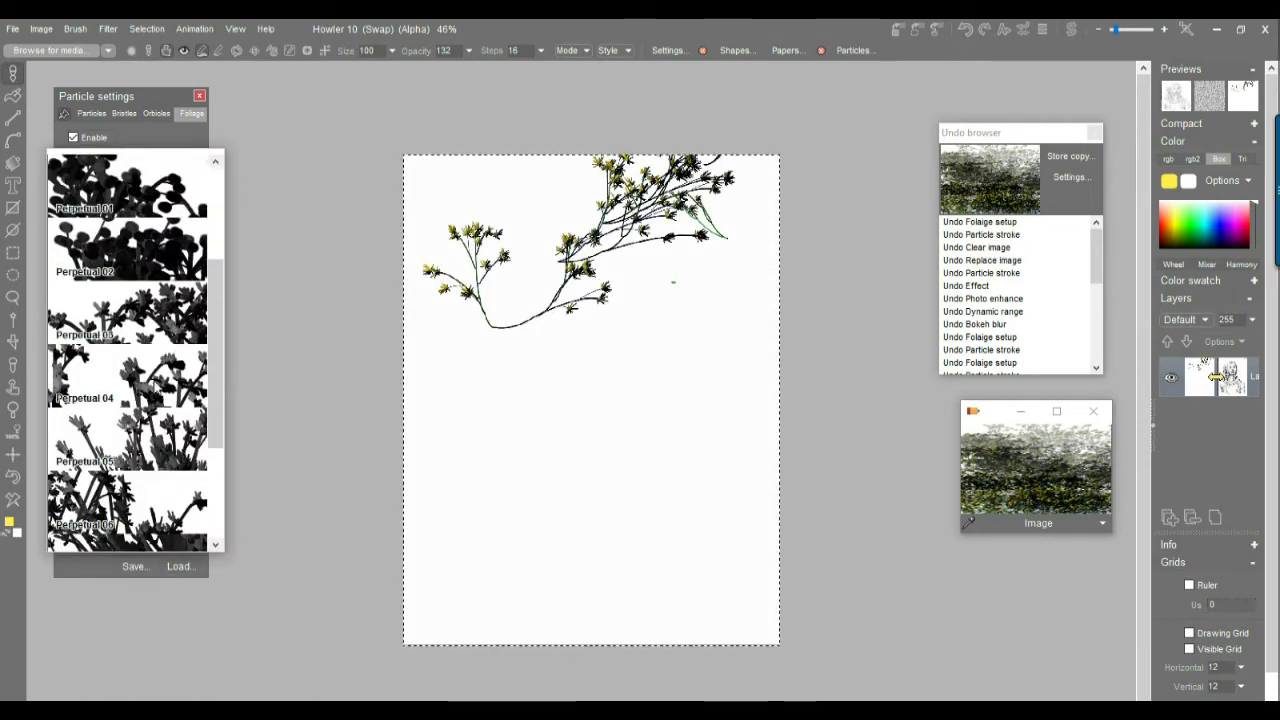
click(152, 384)
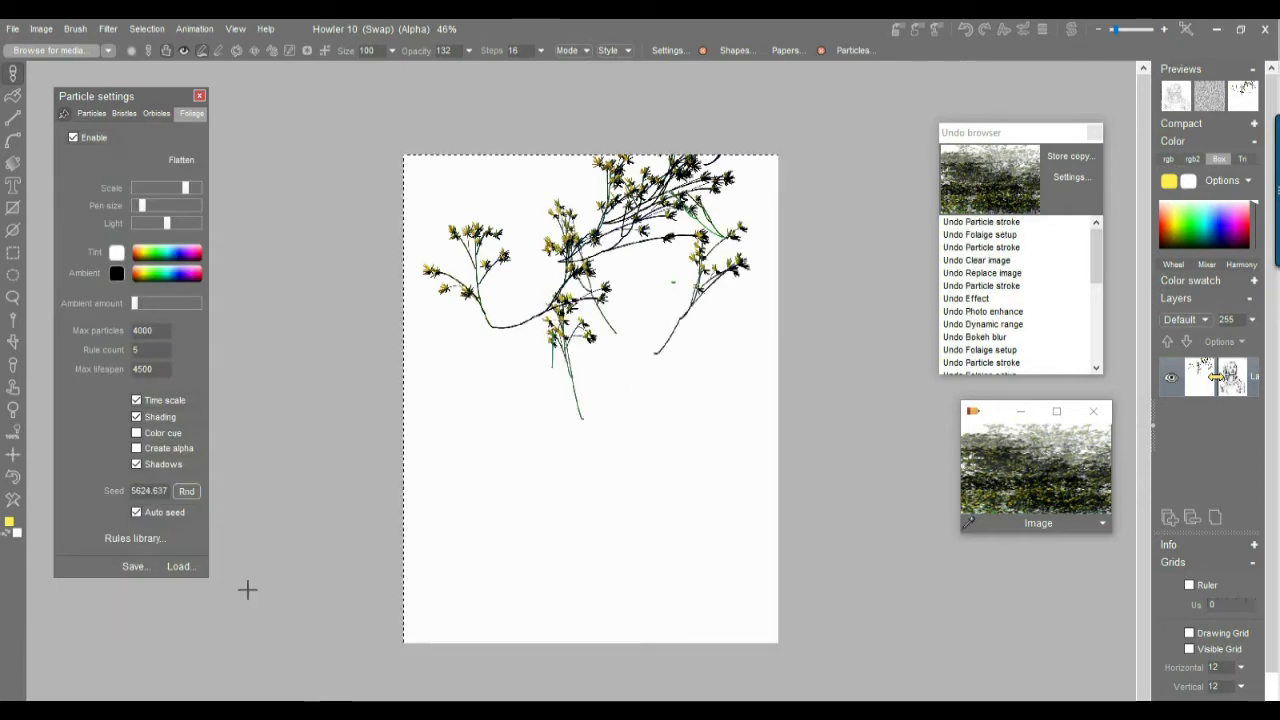
- Load another Perpetual foliage preset with rounded buds and paint a test stroke of it across the middle of the canvas
click(180, 567)
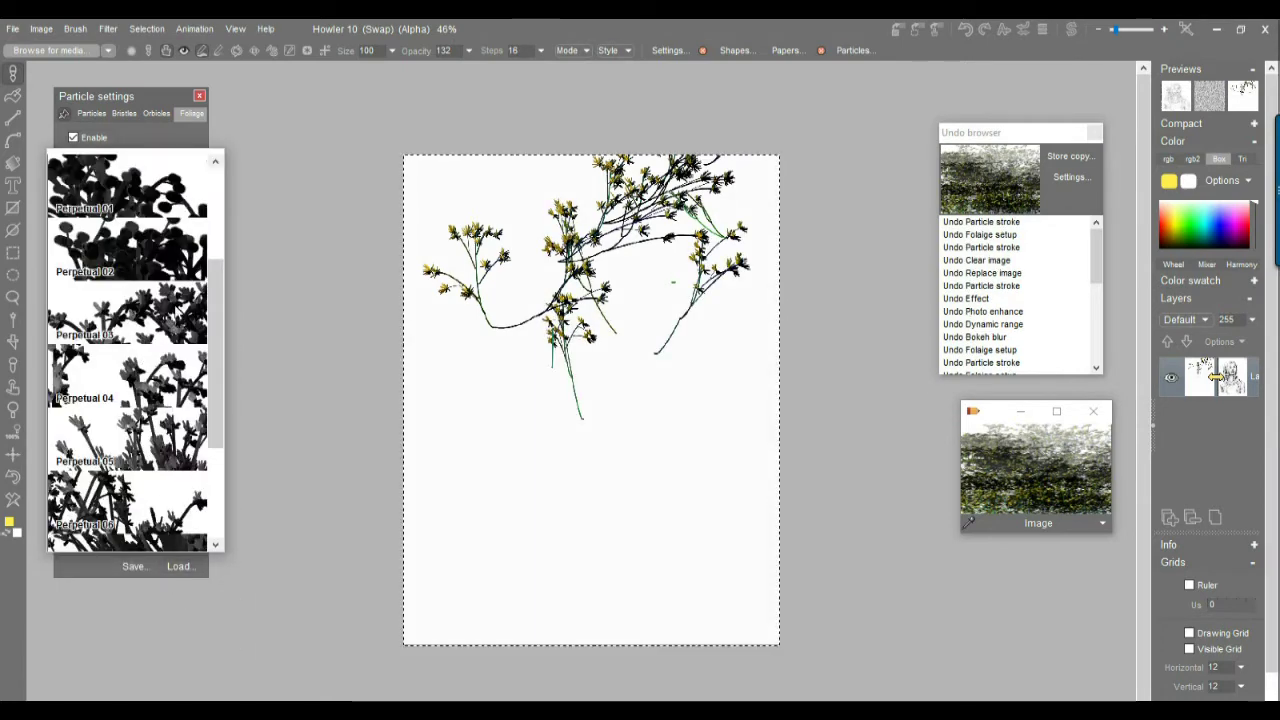
mouse_move(214, 386)
mouse_down()
mouse_move(217, 371)
mouse_move(219, 382)
mouse_up()
click(171, 235)
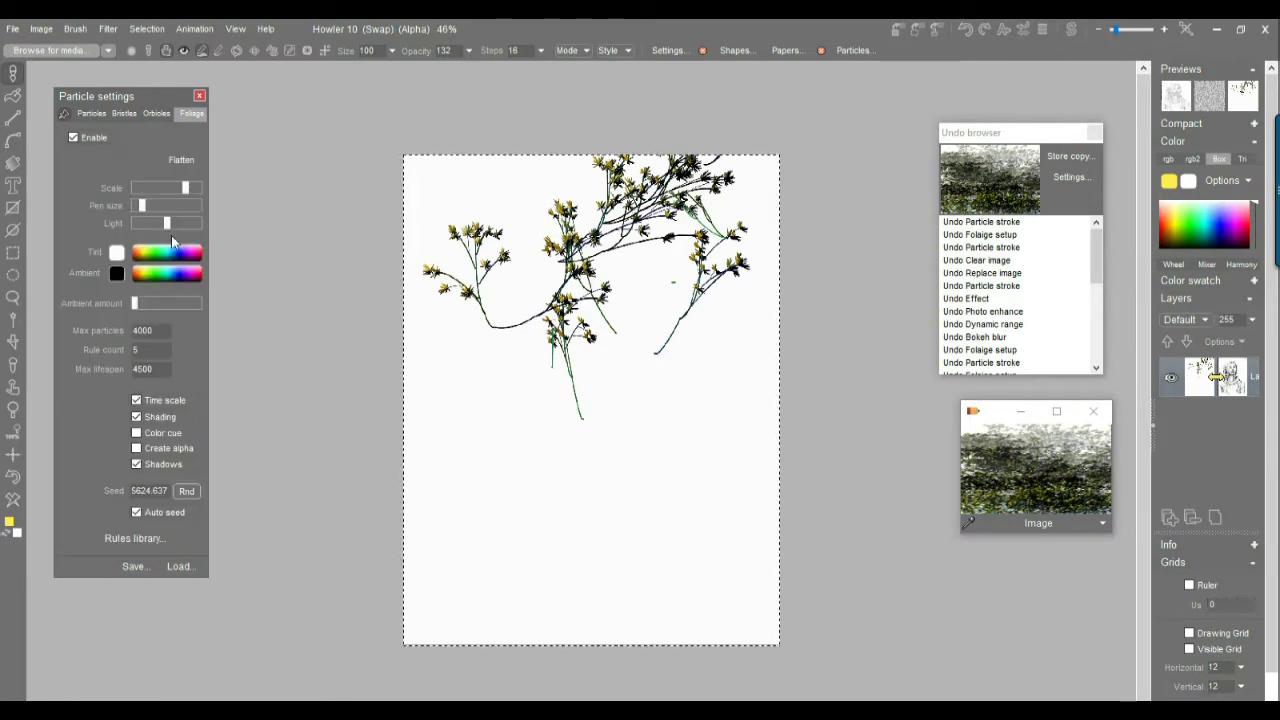
mouse_move(466, 483)
mouse_down()
mouse_move(519, 404)
mouse_move(594, 399)
mouse_move(494, 482)
mouse_move(484, 472)
mouse_move(532, 473)
mouse_up()
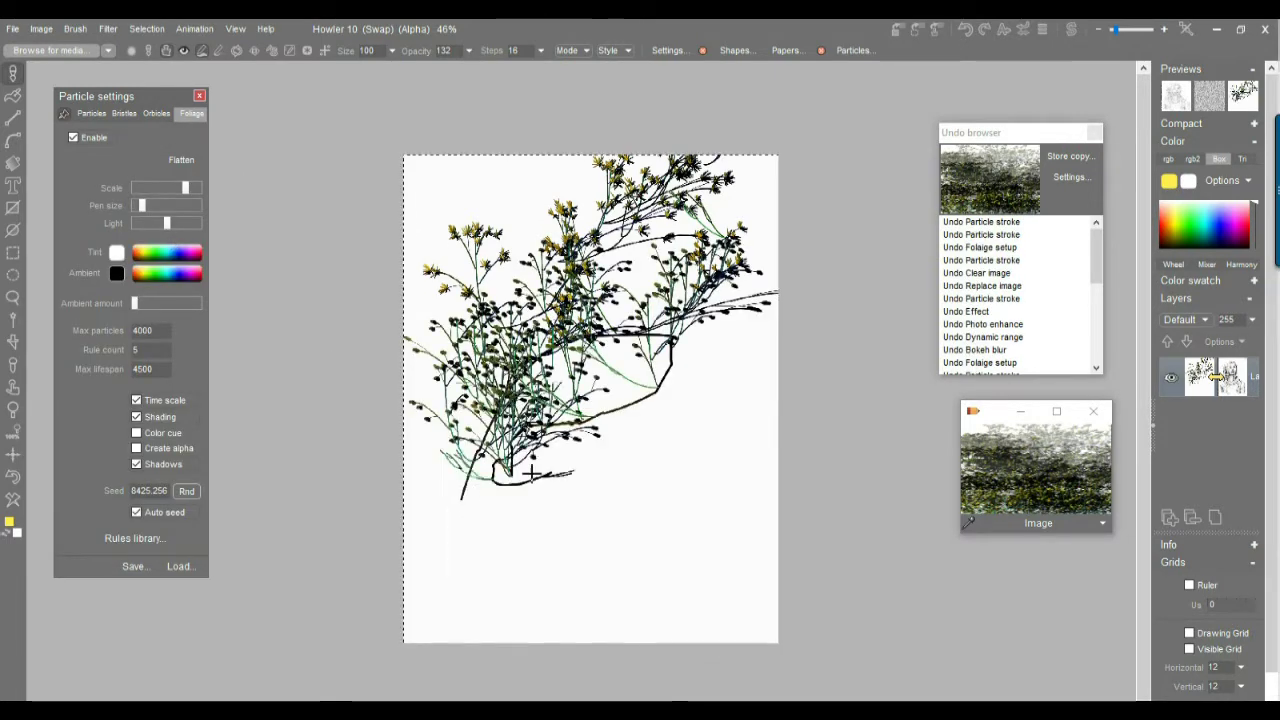
- Clear the image to white, then reduce the foliage scale to just above midway and slightly increase the pen size
click(12, 502)
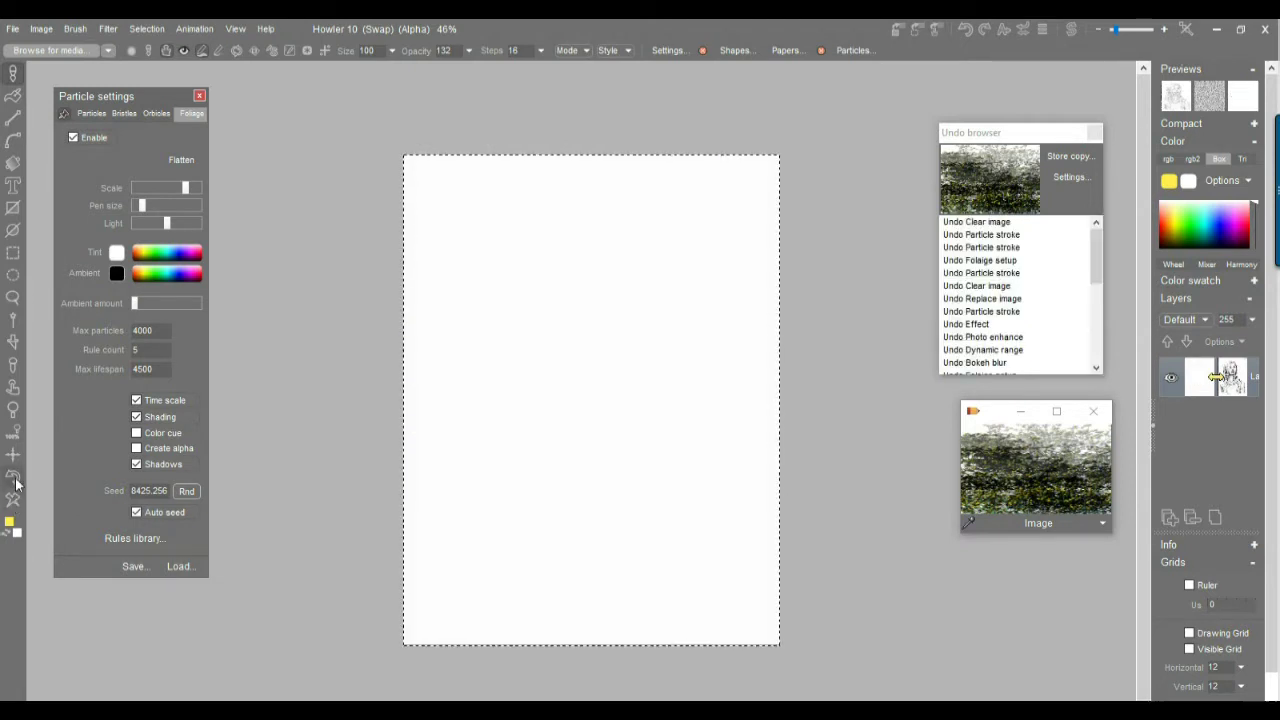
click(171, 188)
click(145, 205)
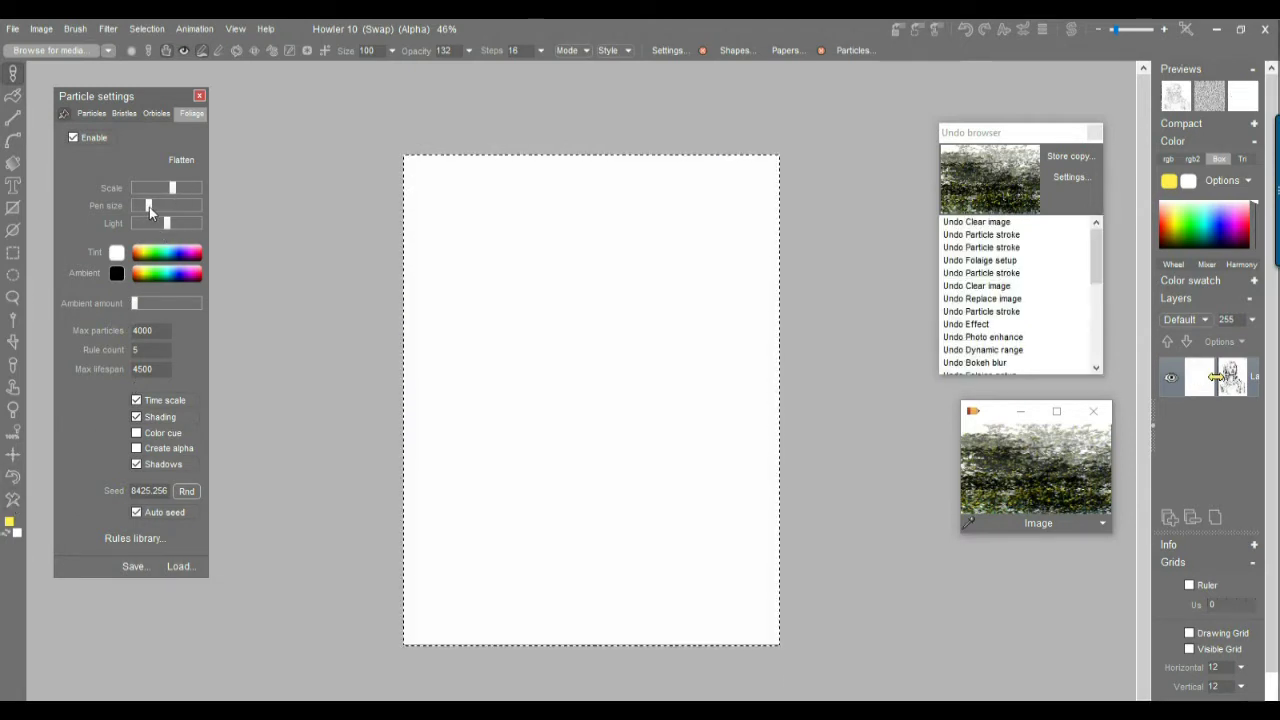
- Paint test bushes over most of the canvas with the adjusted foliage settings and clear the image again
drag(474, 400, 508, 388)
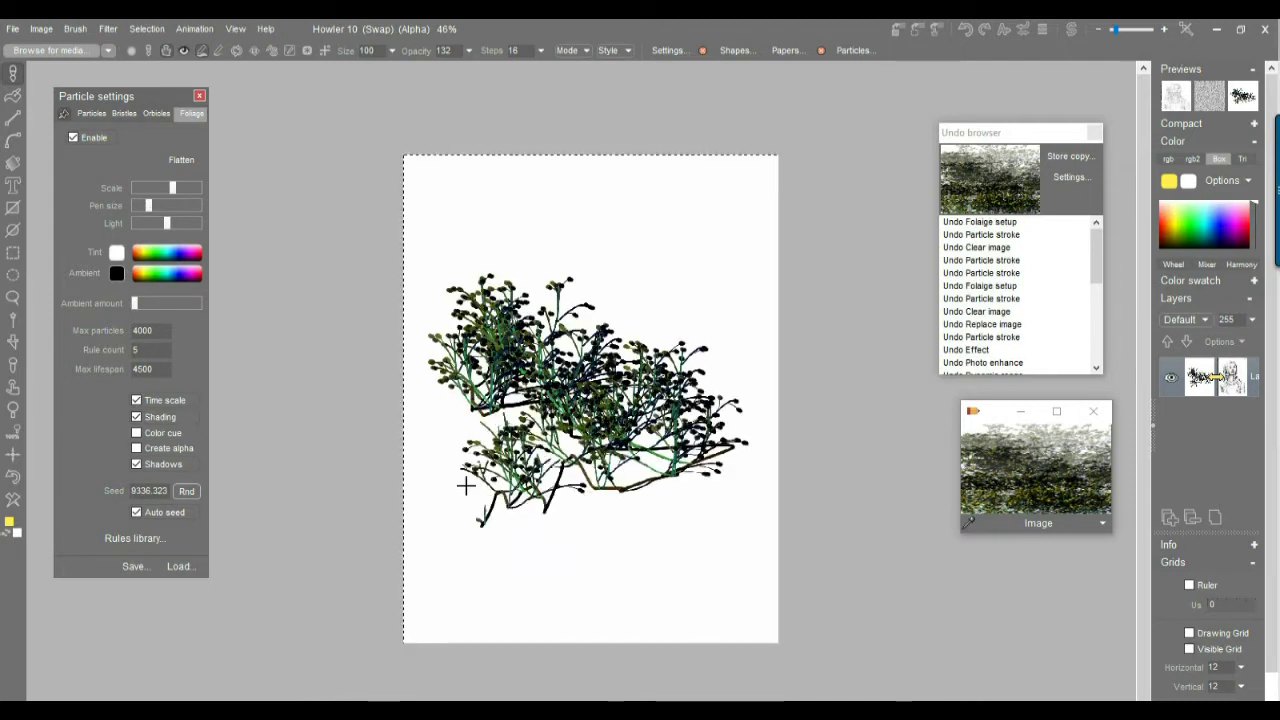
mouse_move(465, 485)
mouse_down()
mouse_move(458, 515)
mouse_move(617, 527)
mouse_move(643, 550)
mouse_move(502, 538)
mouse_move(462, 560)
mouse_move(660, 585)
mouse_up()
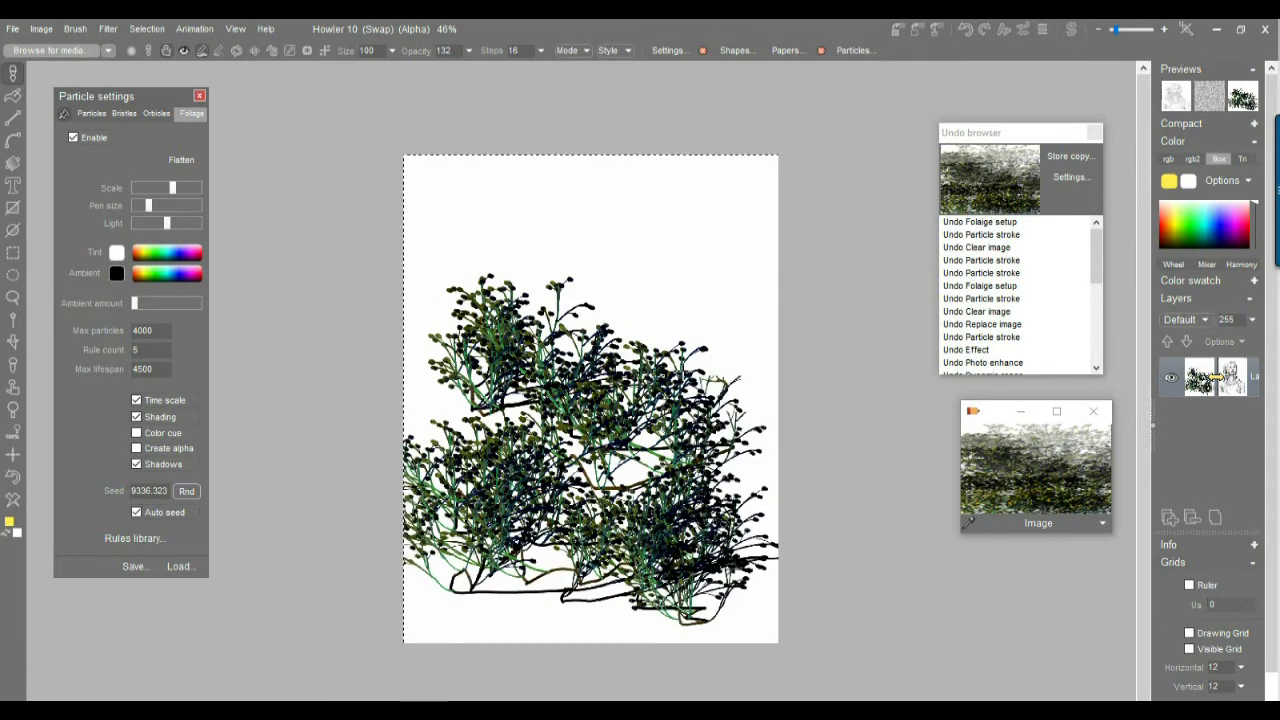
mouse_move(720, 390)
mouse_down()
mouse_move(715, 325)
mouse_move(660, 270)
mouse_move(630, 300)
mouse_move(540, 320)
mouse_move(755, 395)
mouse_move(700, 460)
mouse_move(508, 521)
mouse_up()
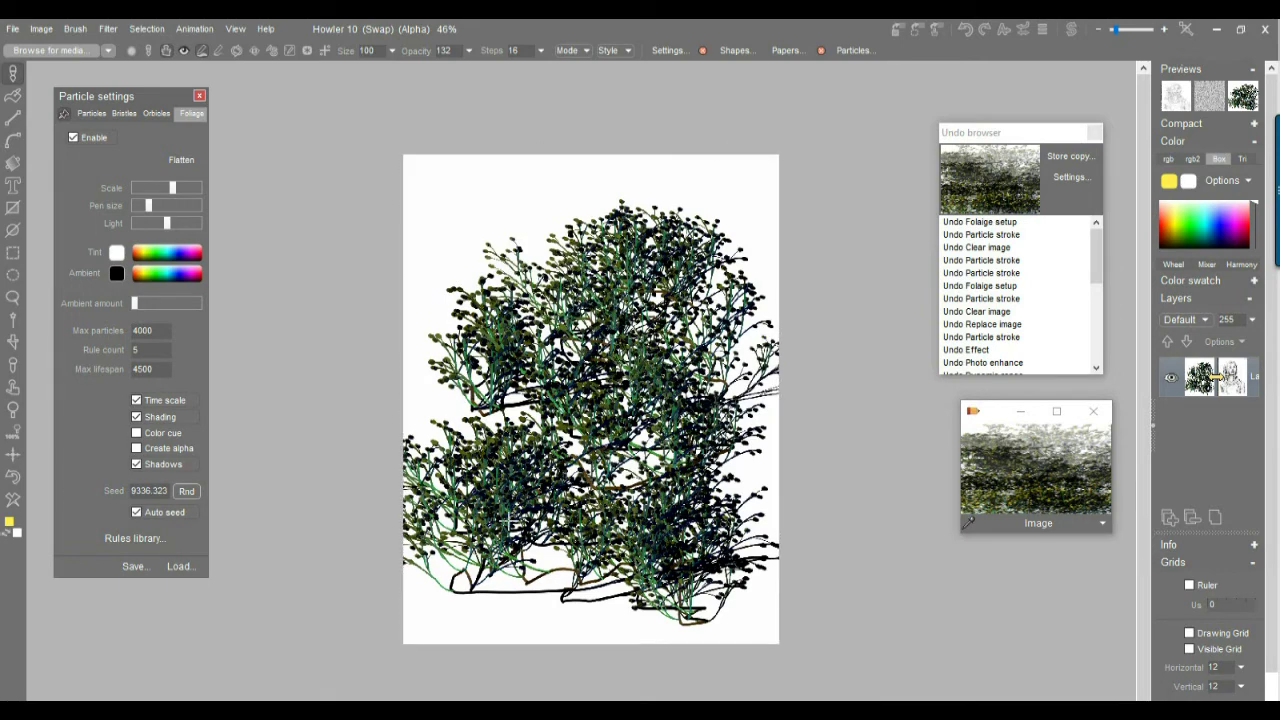
click(13, 499)
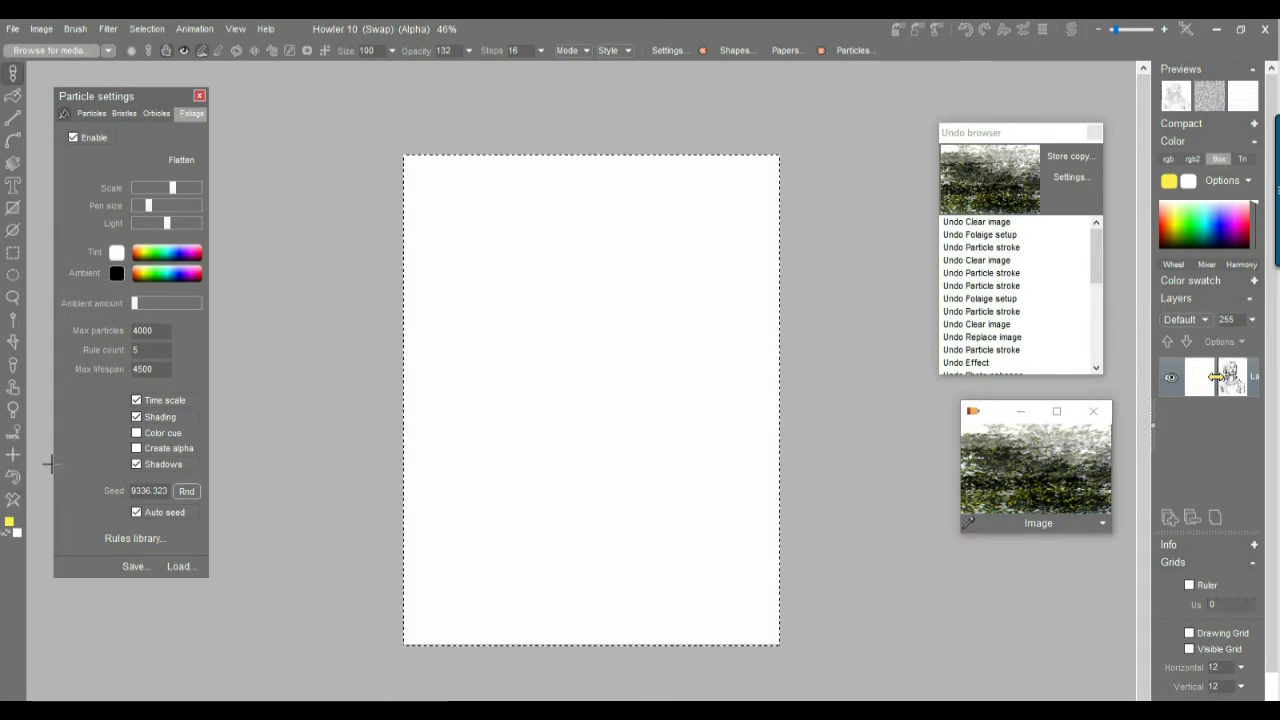
- Paint a first row of foliage across the full width of the canvas near its upper edge
drag(449, 266, 423, 356)
scroll(426, 341, up, 3)
drag(763, 354, 682, 304)
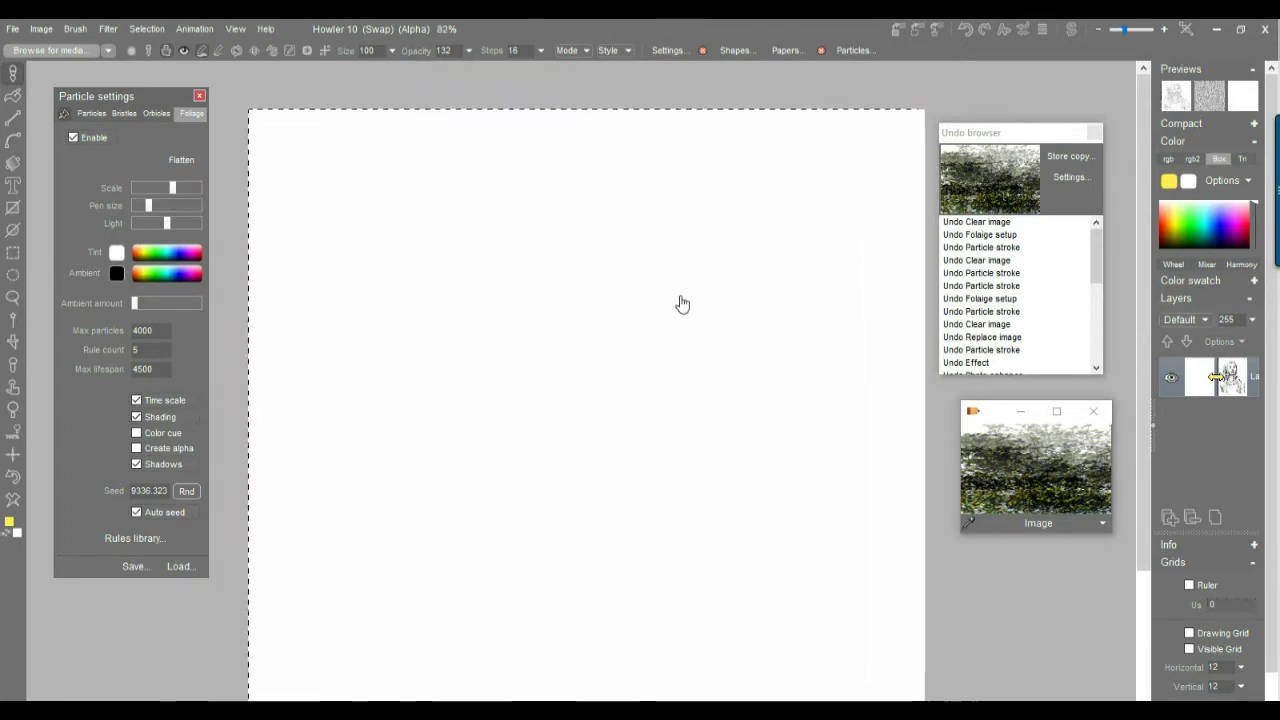
scroll(670, 308, down, 1)
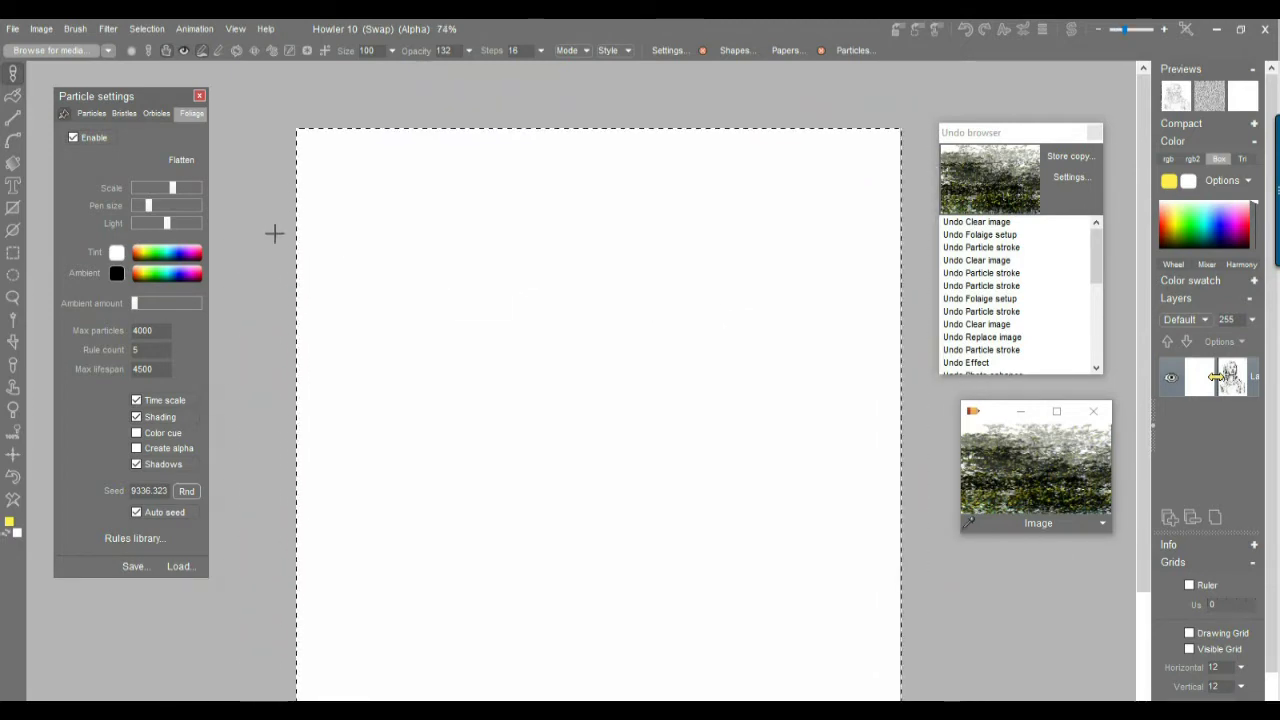
mouse_move(305, 247)
mouse_down()
mouse_move(320, 293)
mouse_move(487, 349)
mouse_move(543, 296)
mouse_move(669, 279)
mouse_move(743, 316)
mouse_move(812, 312)
mouse_move(845, 353)
mouse_move(561, 378)
mouse_move(309, 347)
mouse_up()
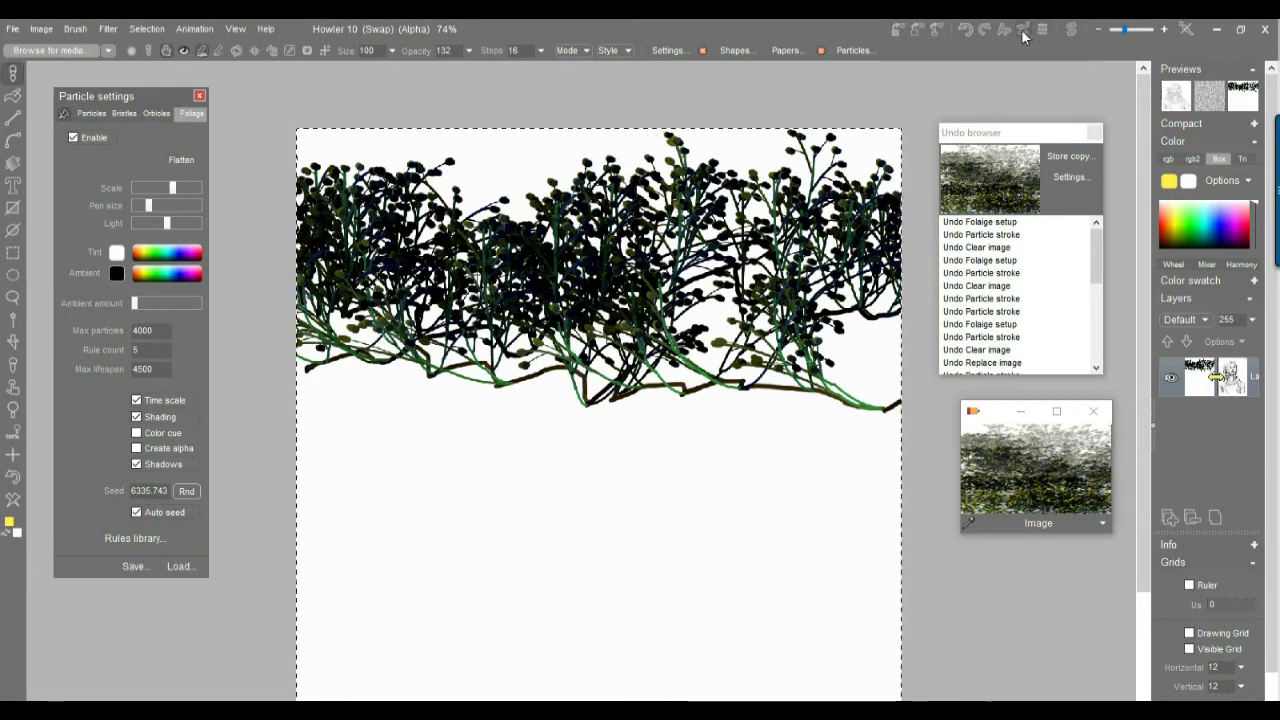
click(77, 29)
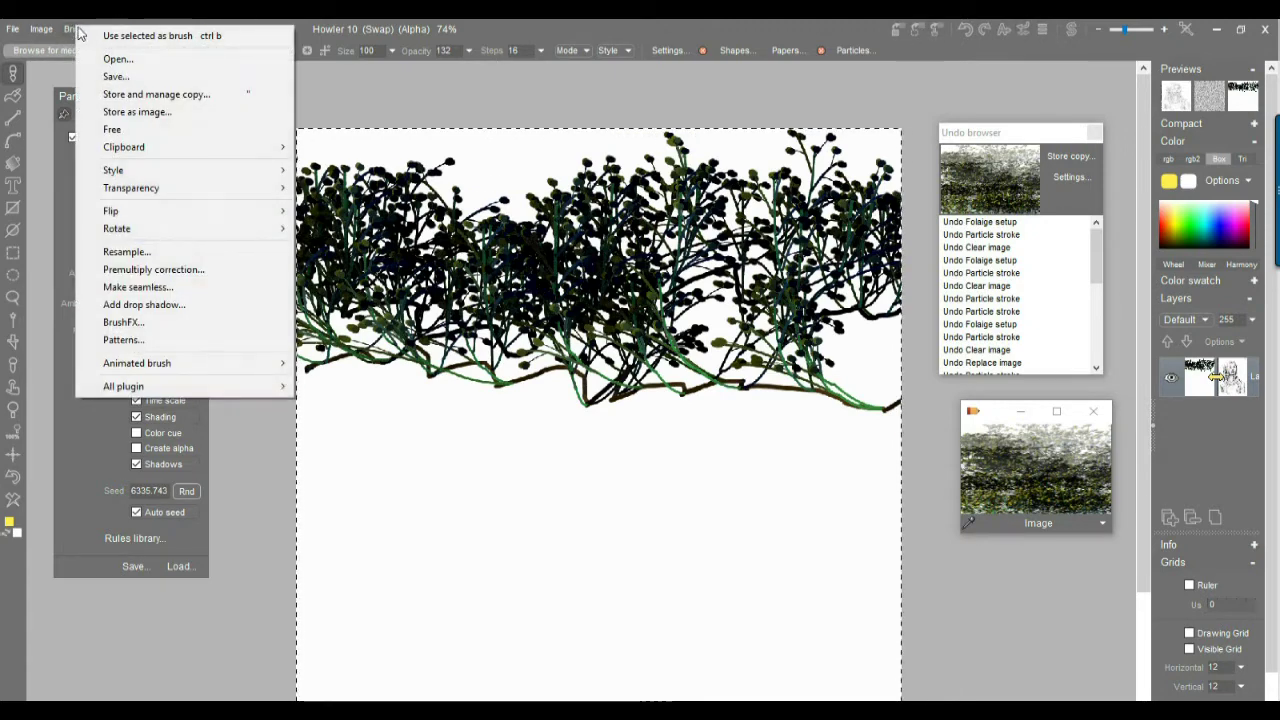
click(86, 38)
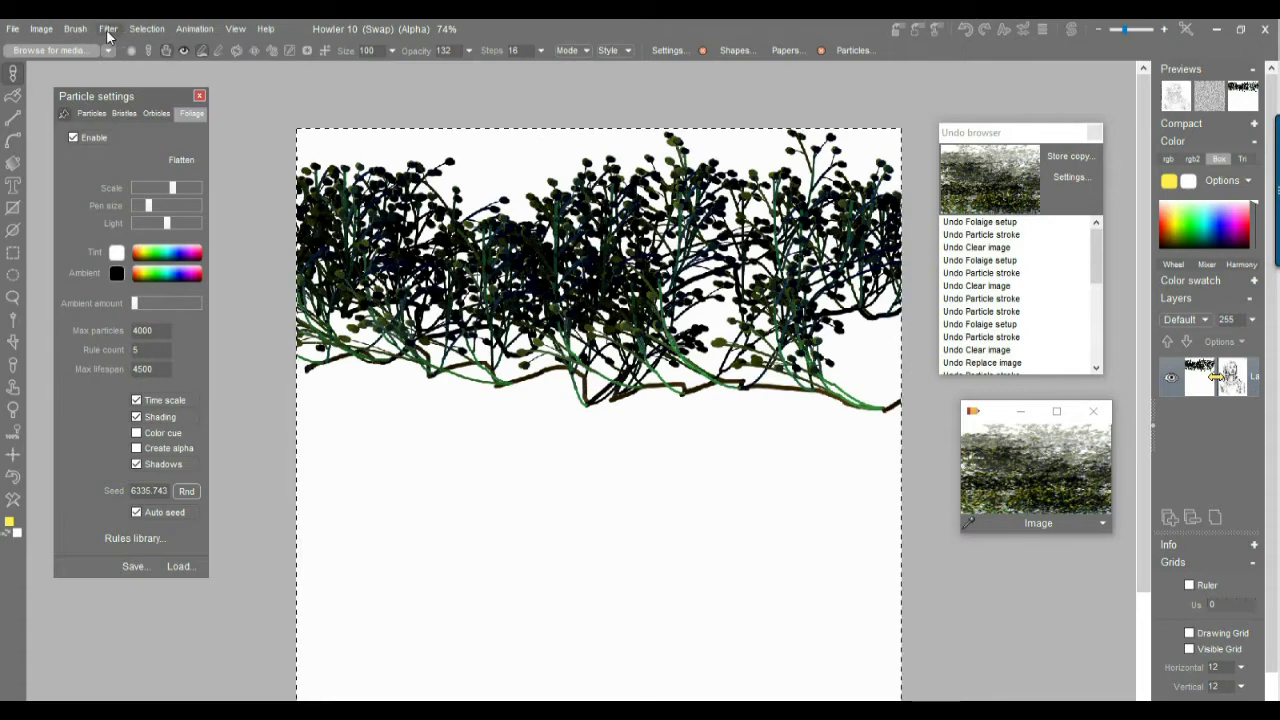
click(108, 29)
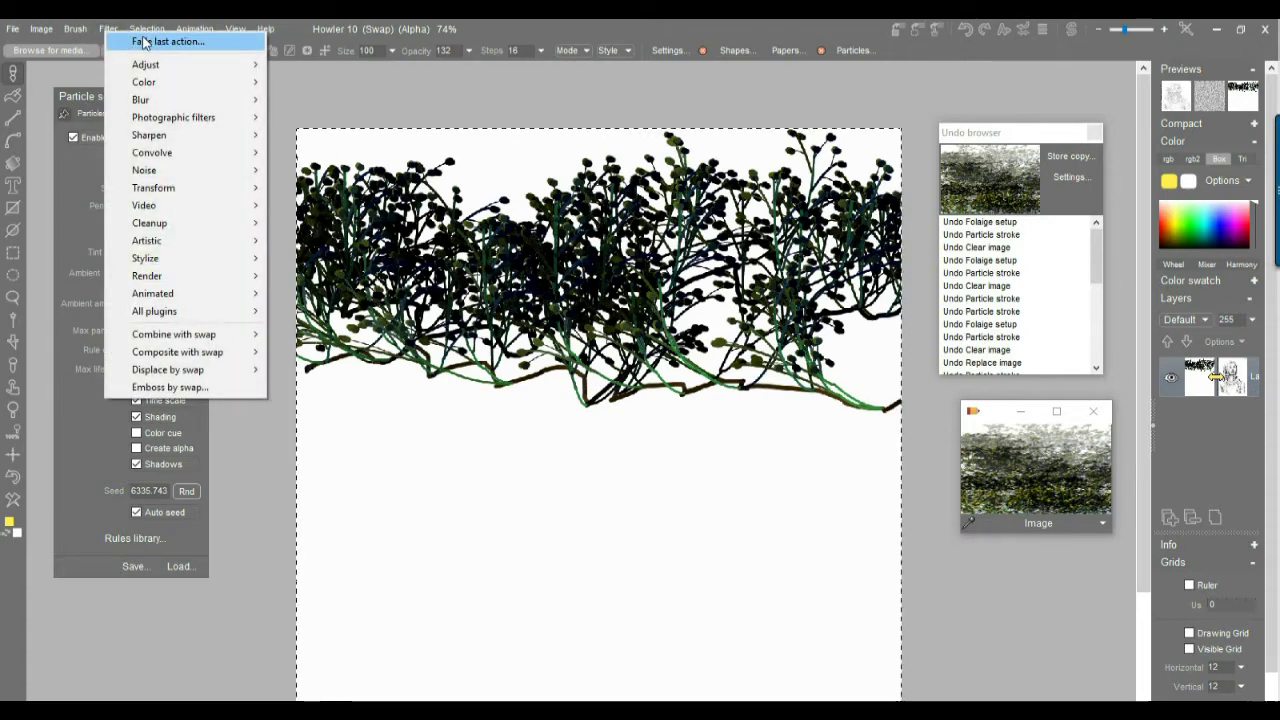
click(143, 42)
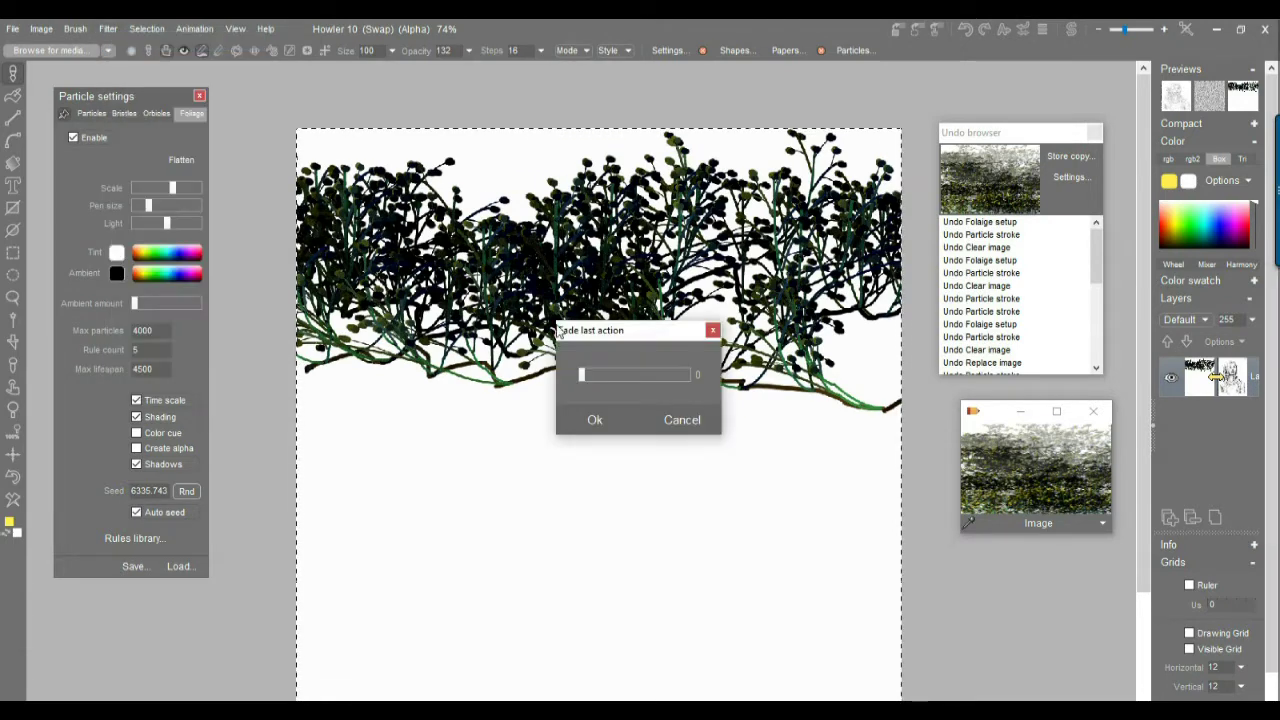
mouse_move(585, 377)
mouse_down()
mouse_move(686, 375)
mouse_move(583, 375)
mouse_up()
click(683, 420)
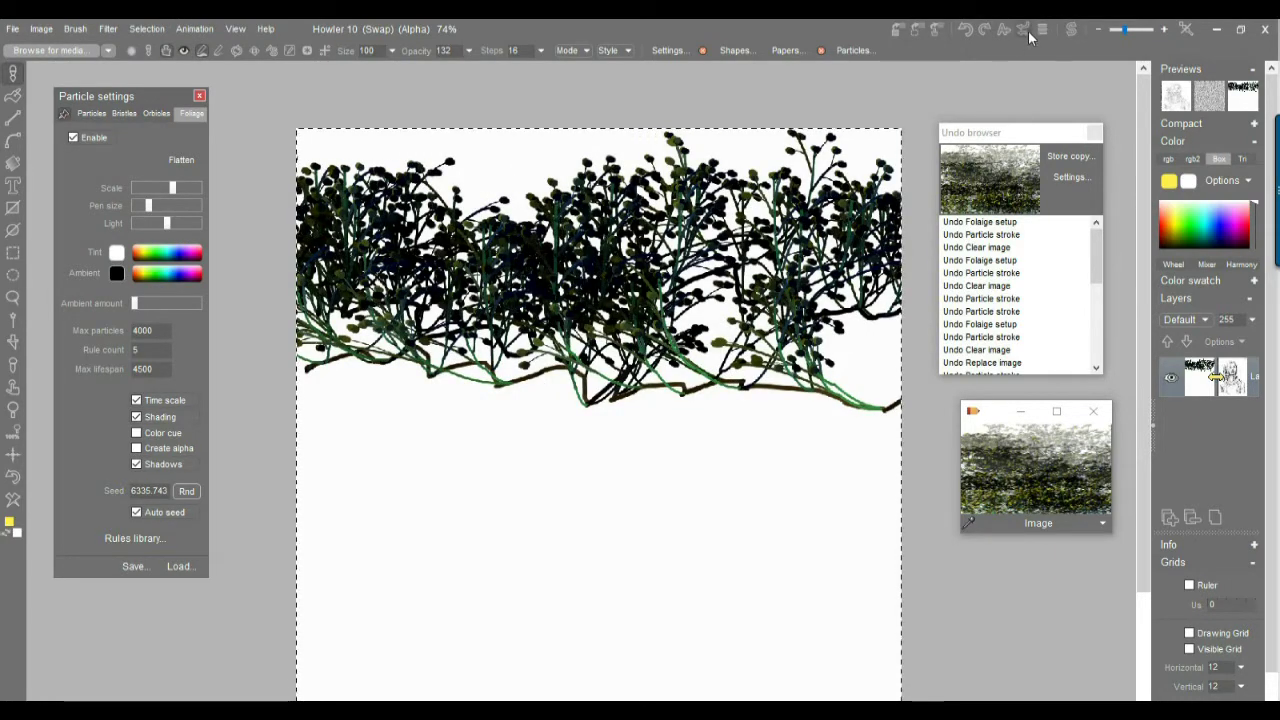
- Fade the first foliage row to a pale grey background layer with Interactive undo
click(1025, 31)
drag(1062, 74, 958, 75)
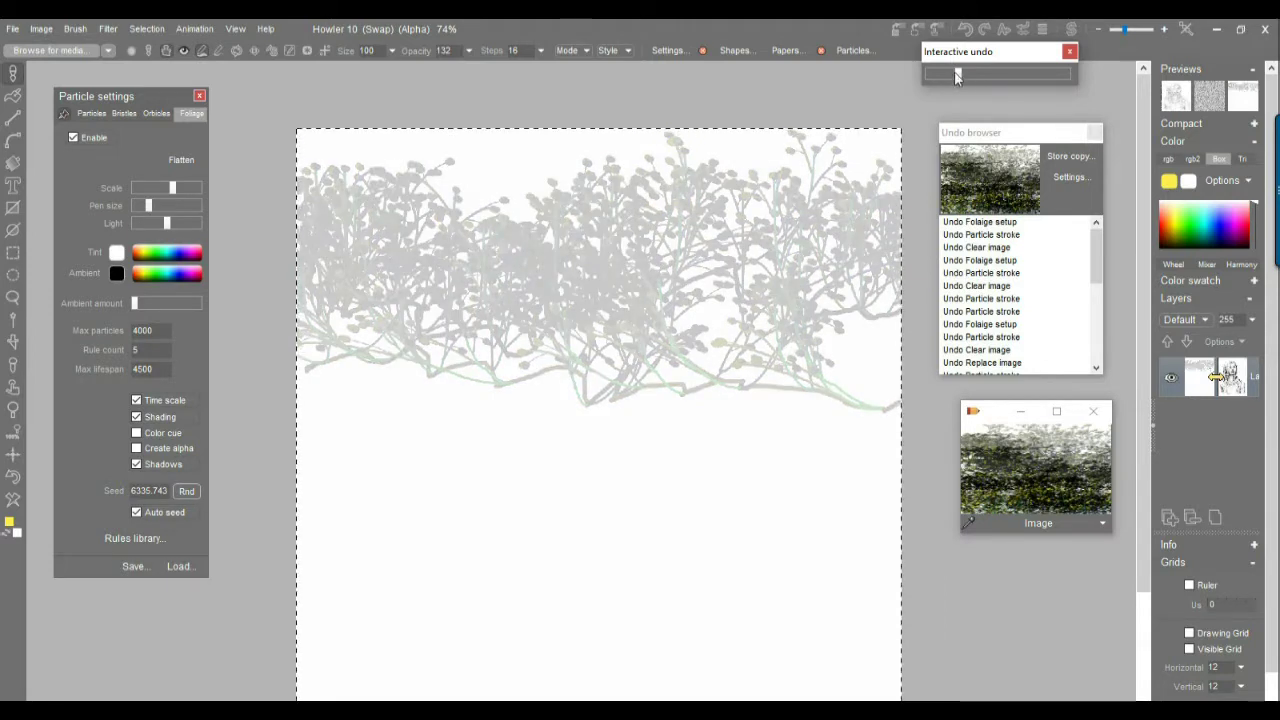
click(812, 28)
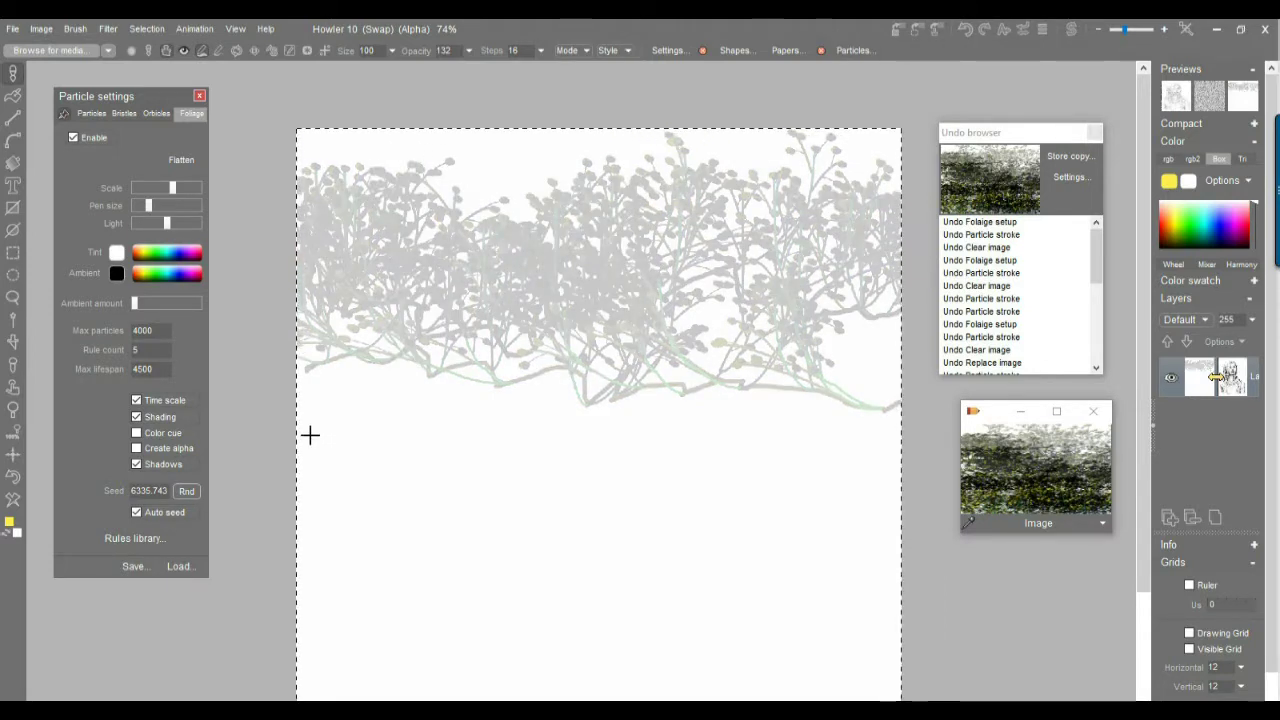
- Paint a second foliage row overlapping the lower part of the pale one and fade it to a medium grey with Interactive undo
mouse_move(310, 435)
mouse_down()
mouse_move(558, 375)
mouse_move(677, 388)
mouse_move(764, 374)
mouse_move(888, 395)
mouse_move(767, 421)
mouse_move(404, 411)
mouse_move(266, 466)
mouse_up()
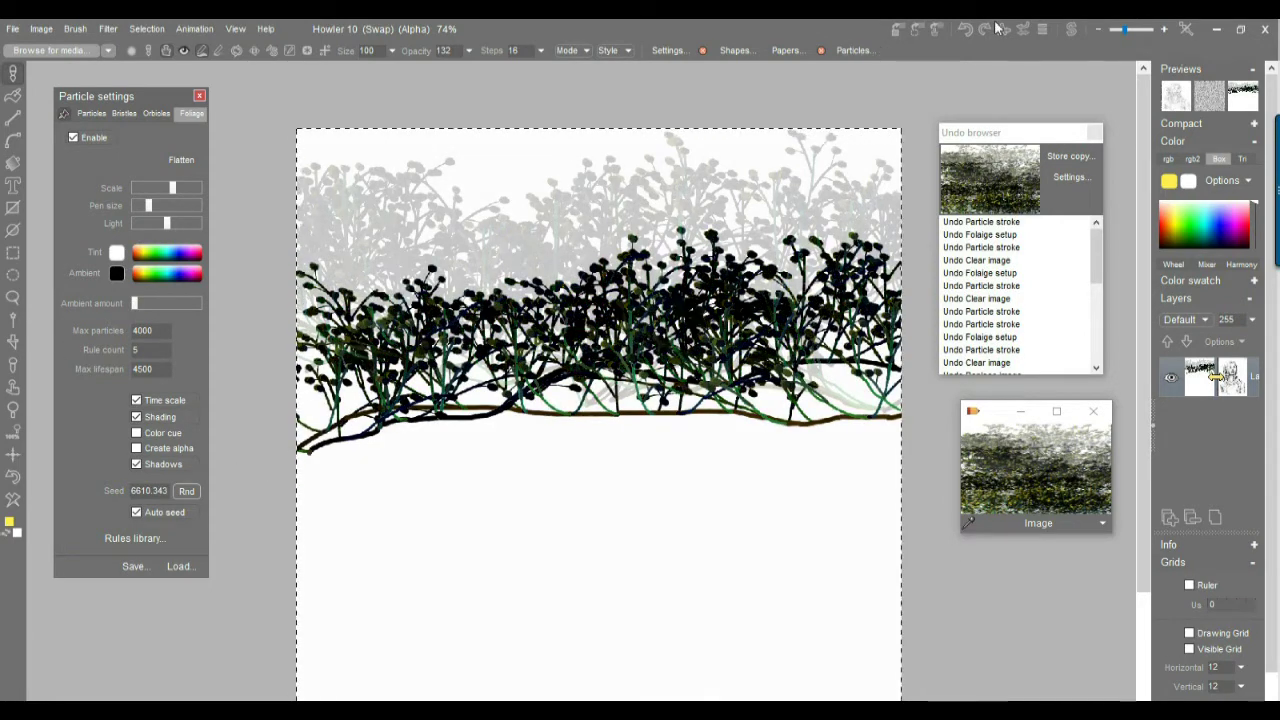
click(1026, 30)
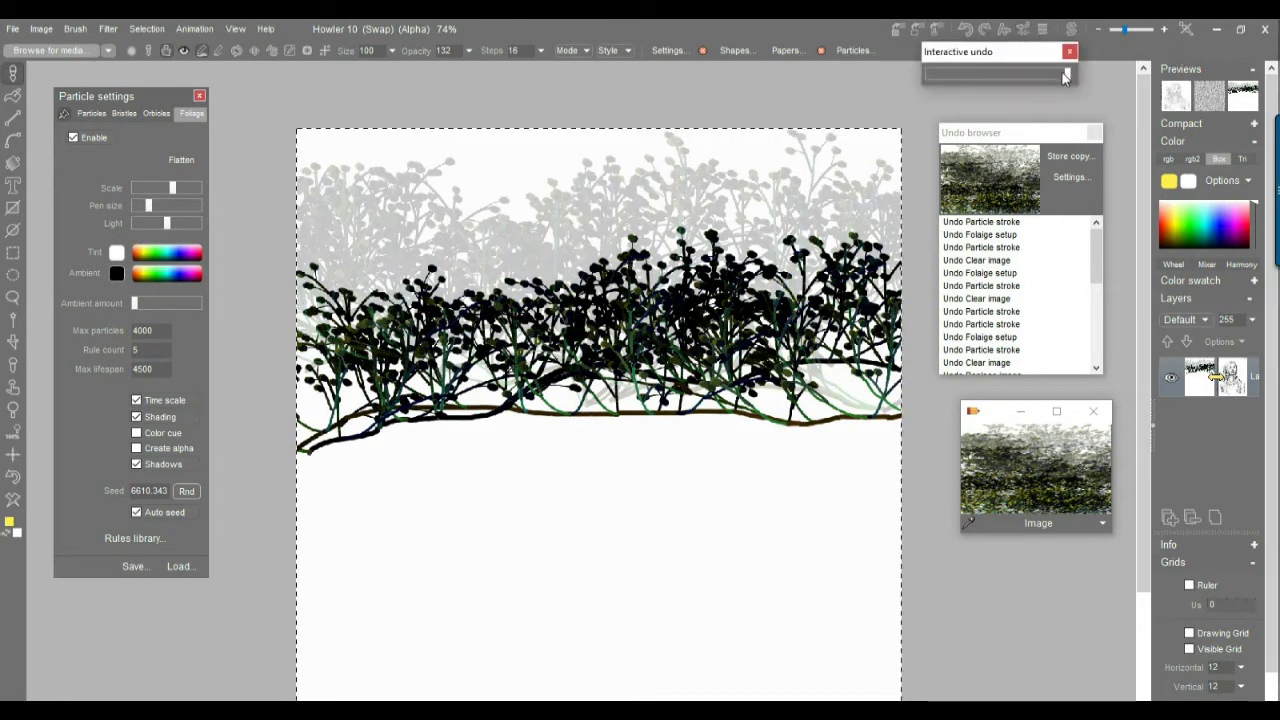
drag(1065, 75, 981, 76)
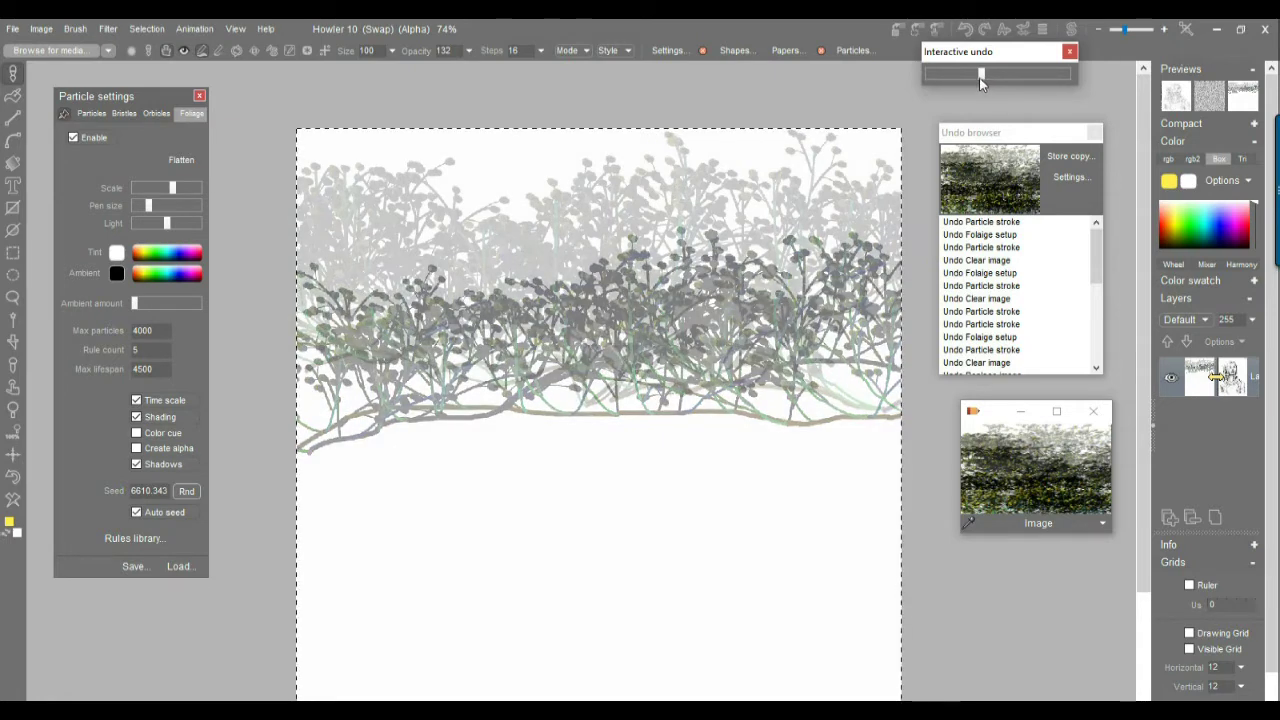
click(754, 27)
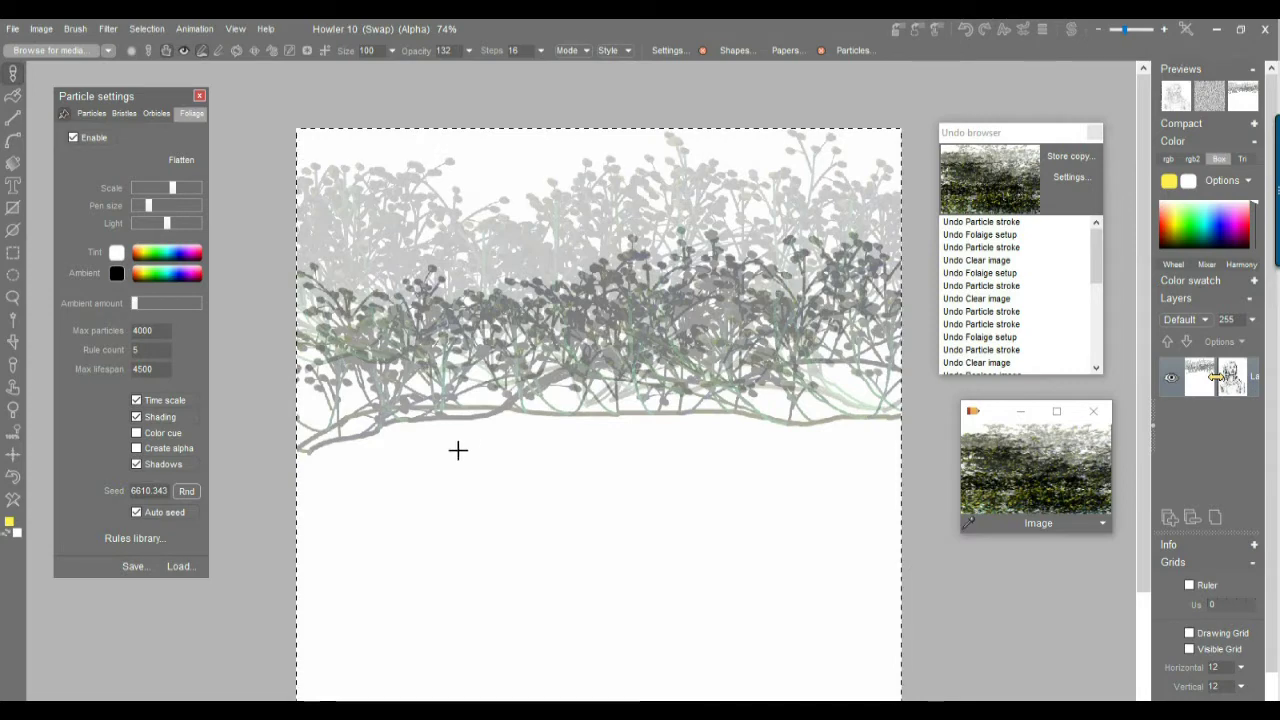
- Paint a third foliage row below the second, denser on the left side, and partly fade it to dark grey with Interactive undo
drag(566, 493, 543, 393)
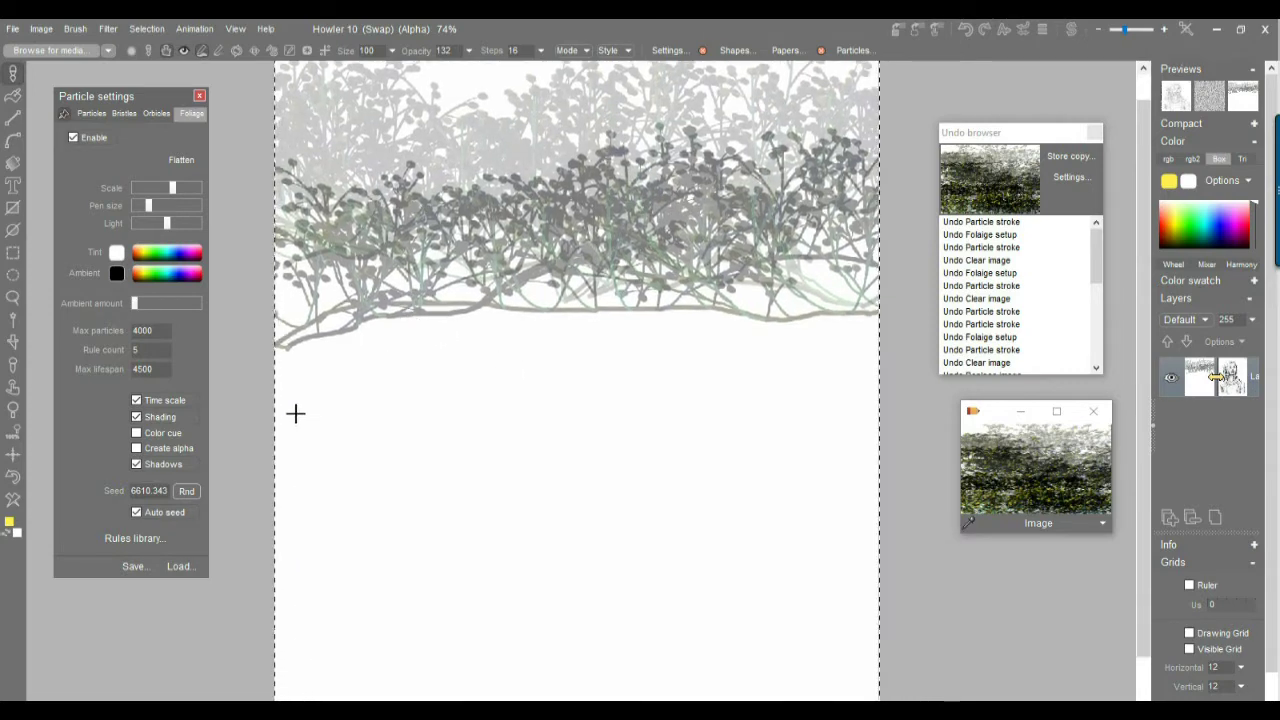
mouse_move(295, 413)
mouse_down()
mouse_move(320, 394)
mouse_move(428, 370)
mouse_move(624, 420)
mouse_move(845, 440)
mouse_move(450, 470)
mouse_move(440, 452)
mouse_move(295, 400)
mouse_move(340, 370)
mouse_move(443, 383)
mouse_move(303, 486)
mouse_move(775, 473)
mouse_up()
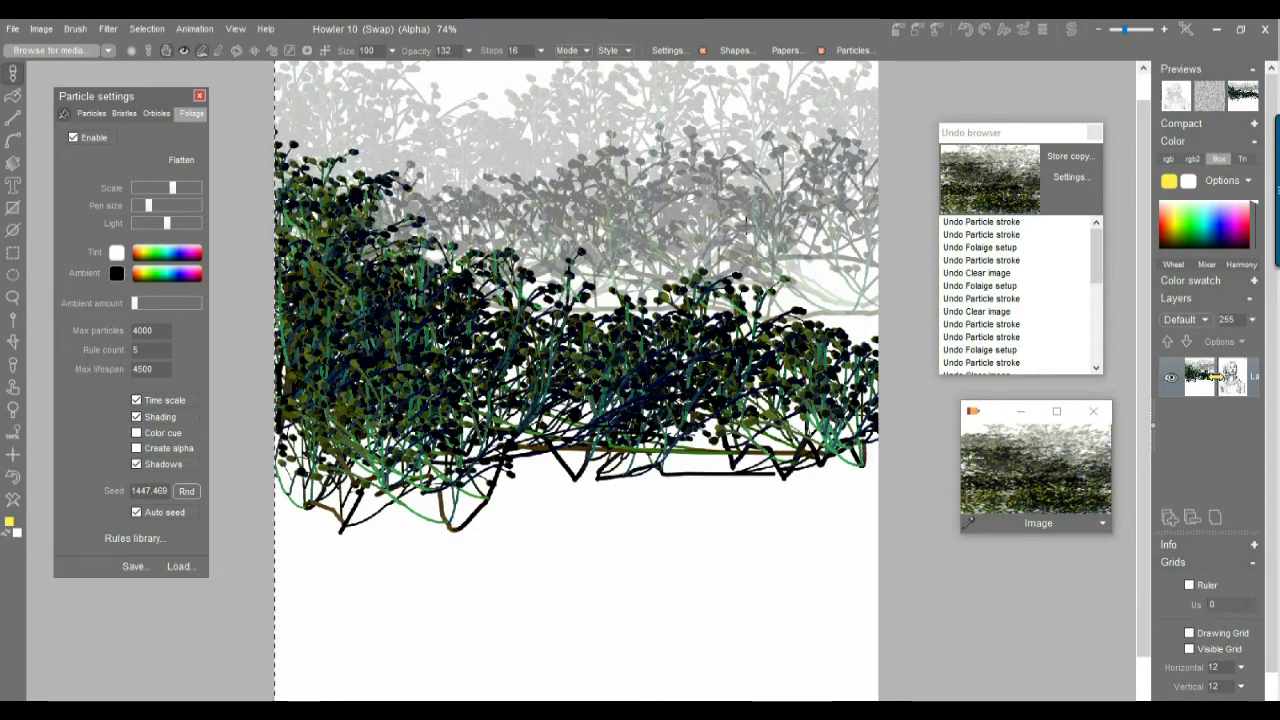
click(1023, 31)
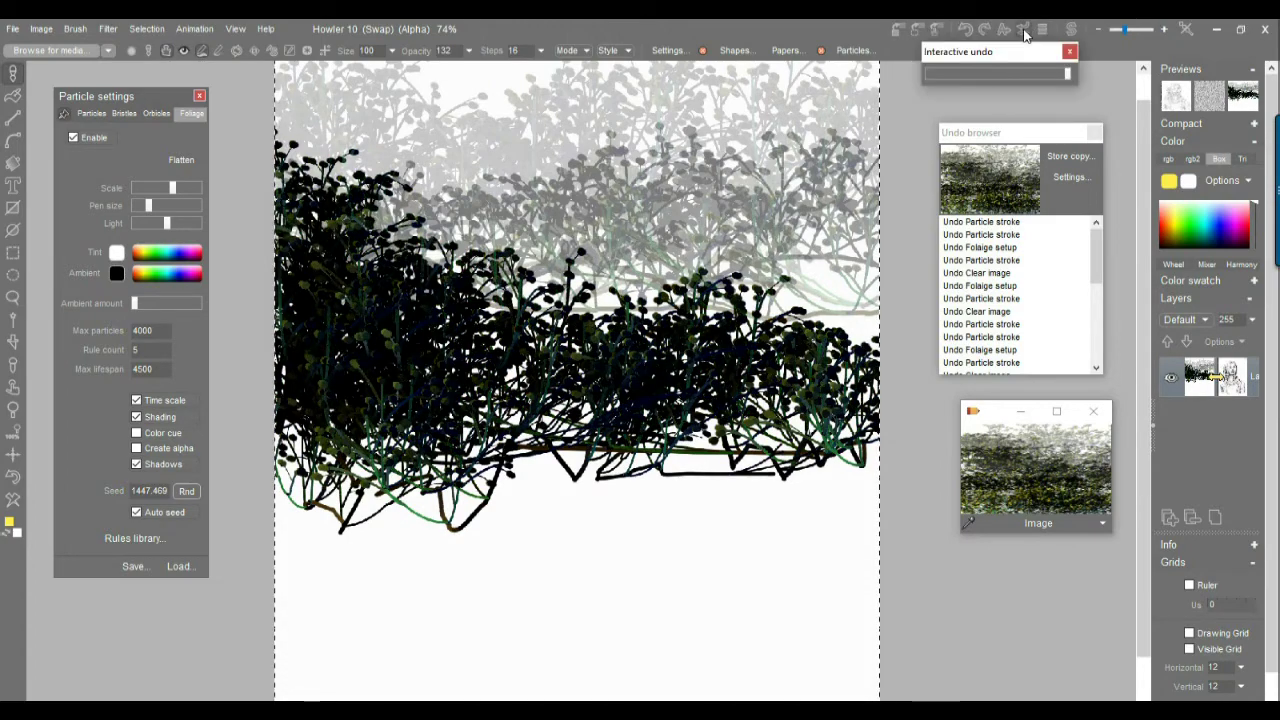
drag(1062, 74, 1015, 75)
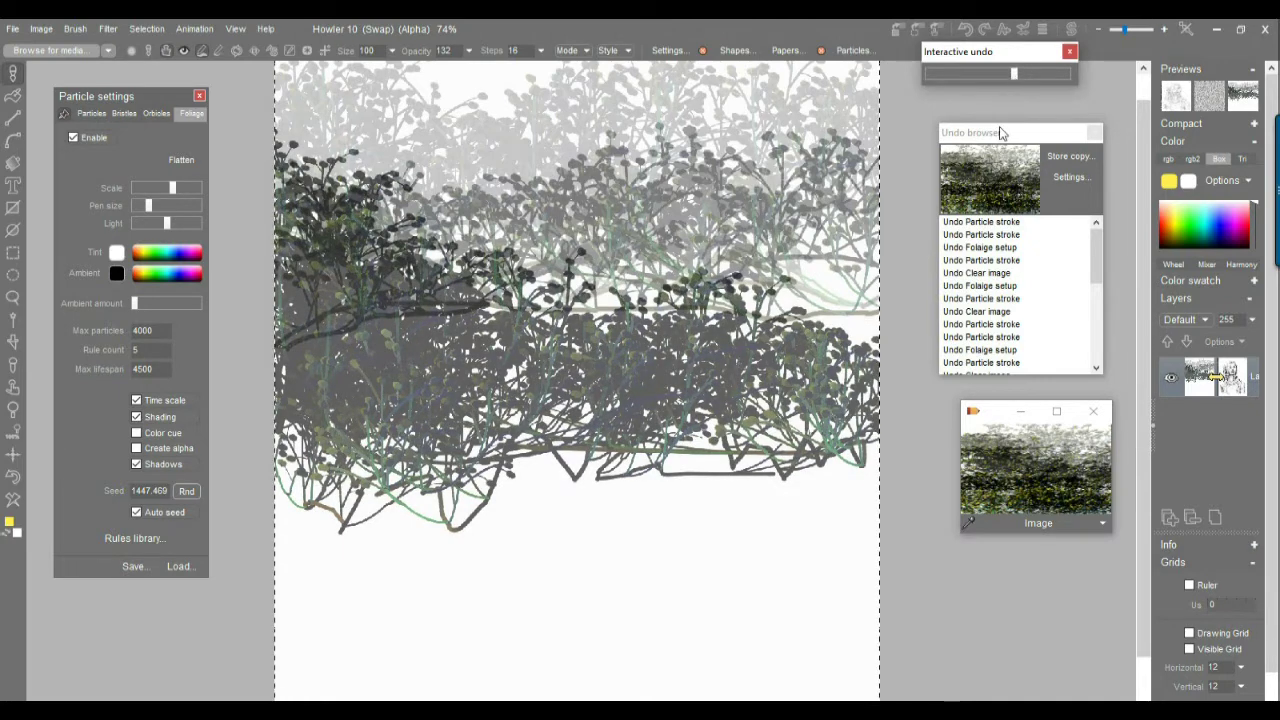
- Paint a fourth foliage row across the canvas below the third and fade it only slightly with Interactive undo
click(292, 626)
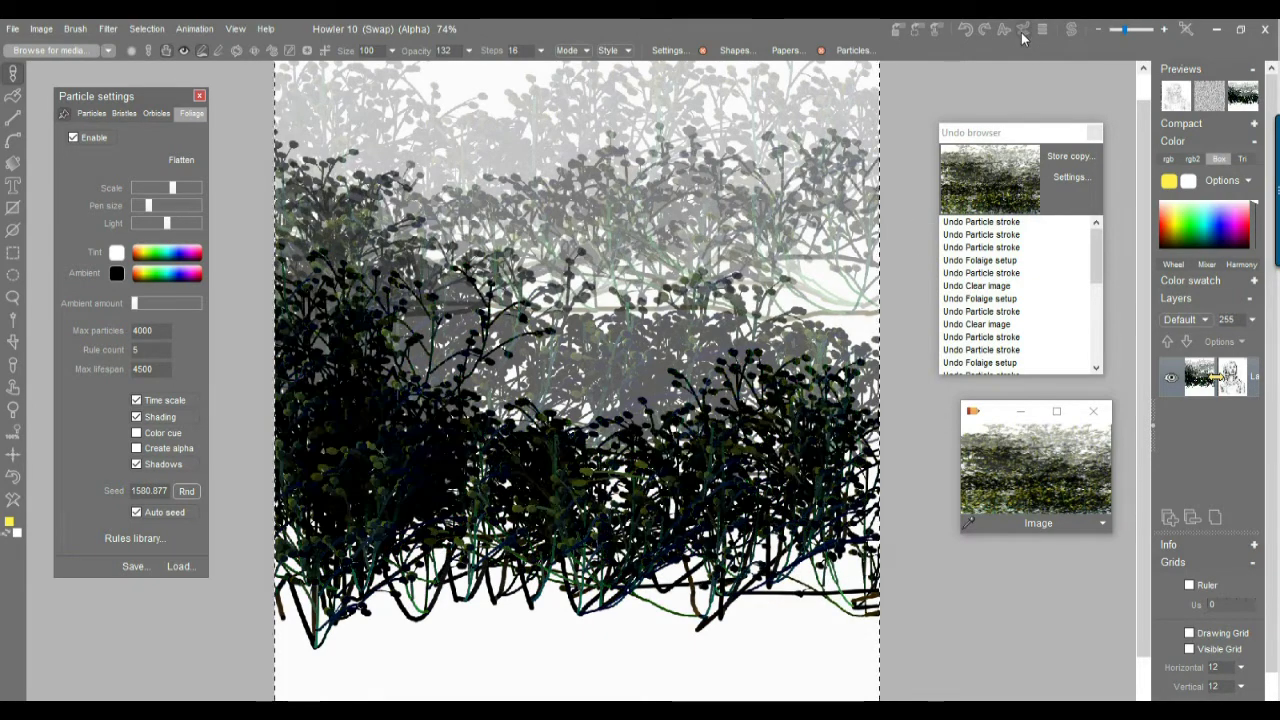
click(1021, 32)
drag(1051, 70, 1050, 82)
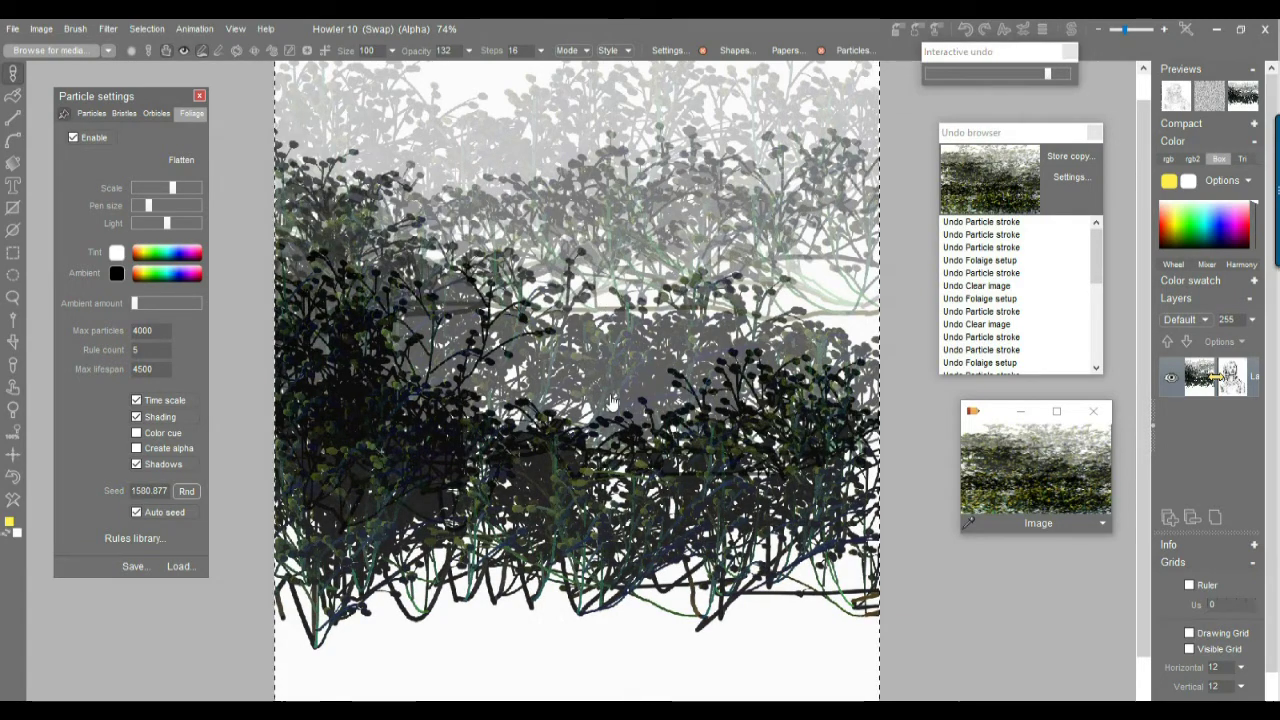
- Fill the bottom of the canvas with several dense, unfaded foreground foliage strokes down to its lower edge
mouse_move(611, 399)
mouse_down()
mouse_move(596, 237)
mouse_move(600, 259)
mouse_up()
mouse_move(316, 540)
mouse_down()
mouse_move(303, 591)
mouse_move(271, 522)
mouse_move(380, 540)
mouse_move(460, 600)
mouse_move(600, 600)
mouse_move(668, 568)
mouse_move(786, 570)
mouse_move(743, 600)
mouse_move(817, 616)
mouse_up()
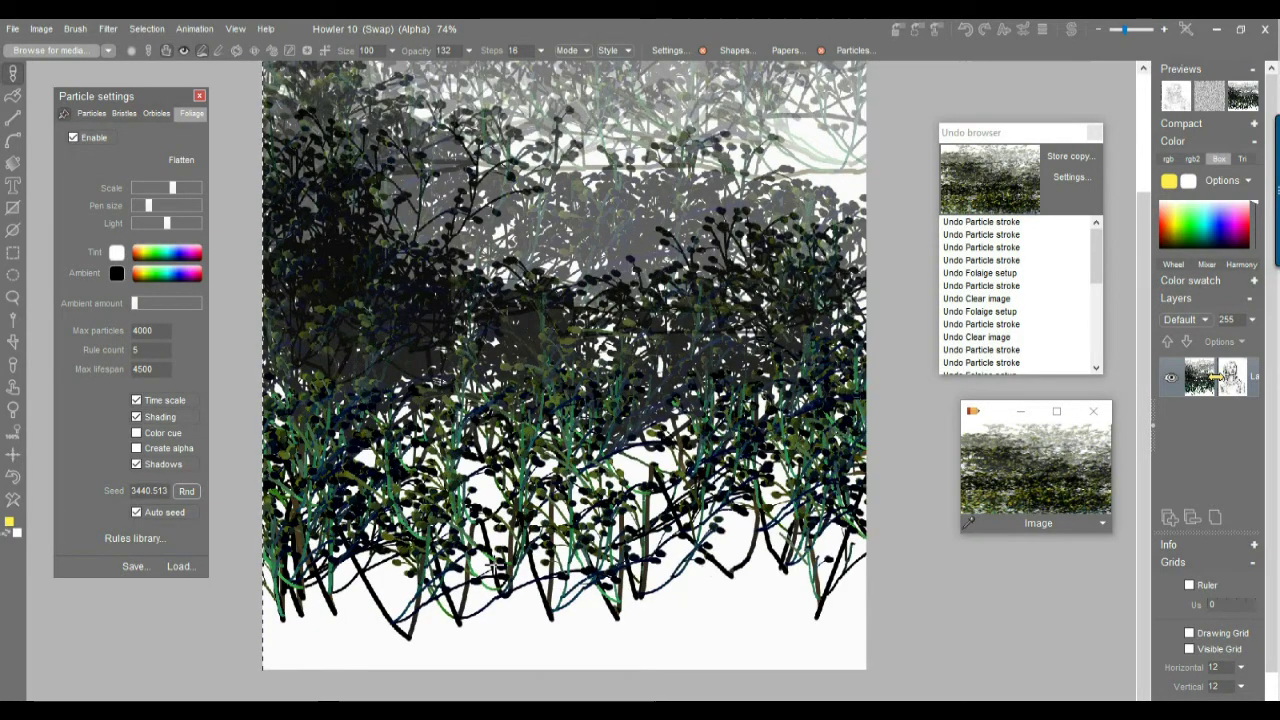
mouse_move(405, 597)
mouse_down()
mouse_move(420, 630)
mouse_move(460, 640)
mouse_move(530, 610)
mouse_move(748, 577)
mouse_up()
mouse_move(536, 651)
mouse_down()
mouse_move(680, 630)
mouse_move(760, 635)
mouse_move(800, 590)
mouse_move(694, 551)
mouse_move(600, 604)
mouse_up()
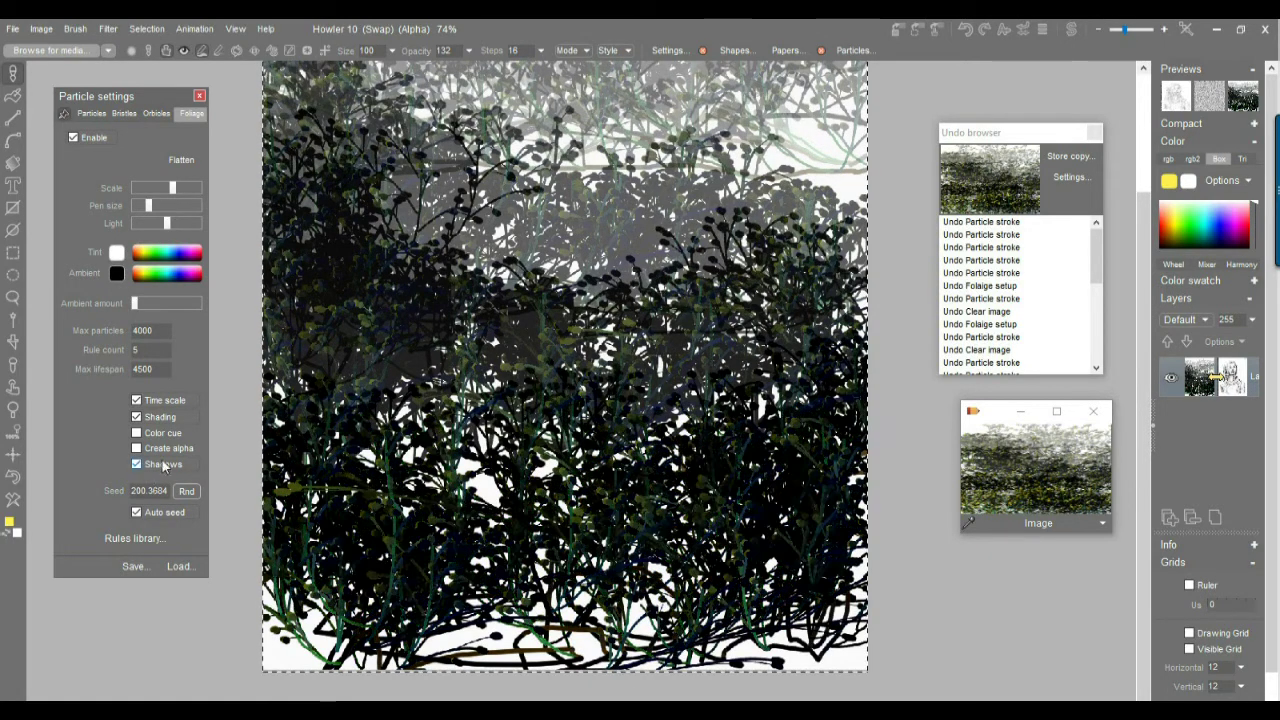
mouse_move(340, 662)
mouse_down()
mouse_move(300, 640)
mouse_move(560, 692)
mouse_move(754, 675)
mouse_move(825, 688)
mouse_move(753, 639)
mouse_move(509, 659)
mouse_up()
mouse_move(610, 540)
mouse_down()
mouse_move(618, 571)
mouse_move(567, 576)
mouse_move(318, 483)
mouse_up()
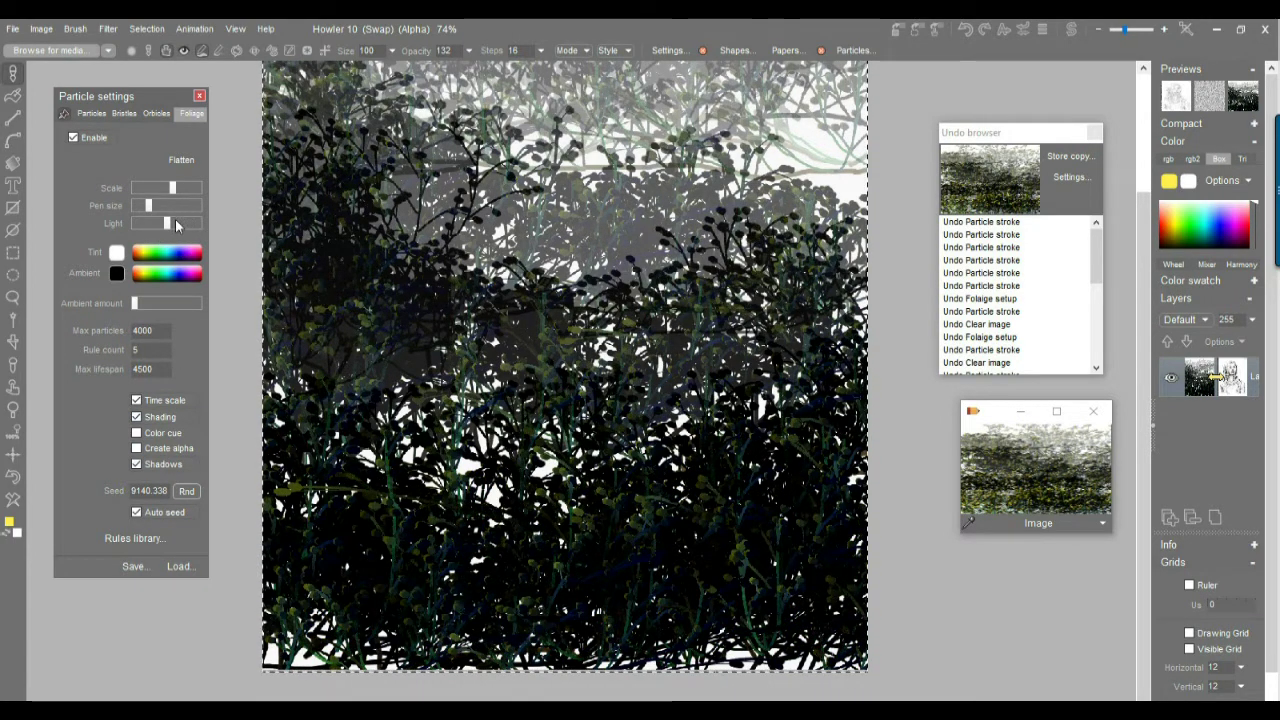
- Raise the foliage light setting and paint brighter foreground plants along the bottom of the canvas
drag(176, 224, 186, 225)
mouse_move(386, 609)
mouse_down()
mouse_move(296, 637)
mouse_move(420, 647)
mouse_move(462, 604)
mouse_move(513, 593)
mouse_move(579, 670)
mouse_up()
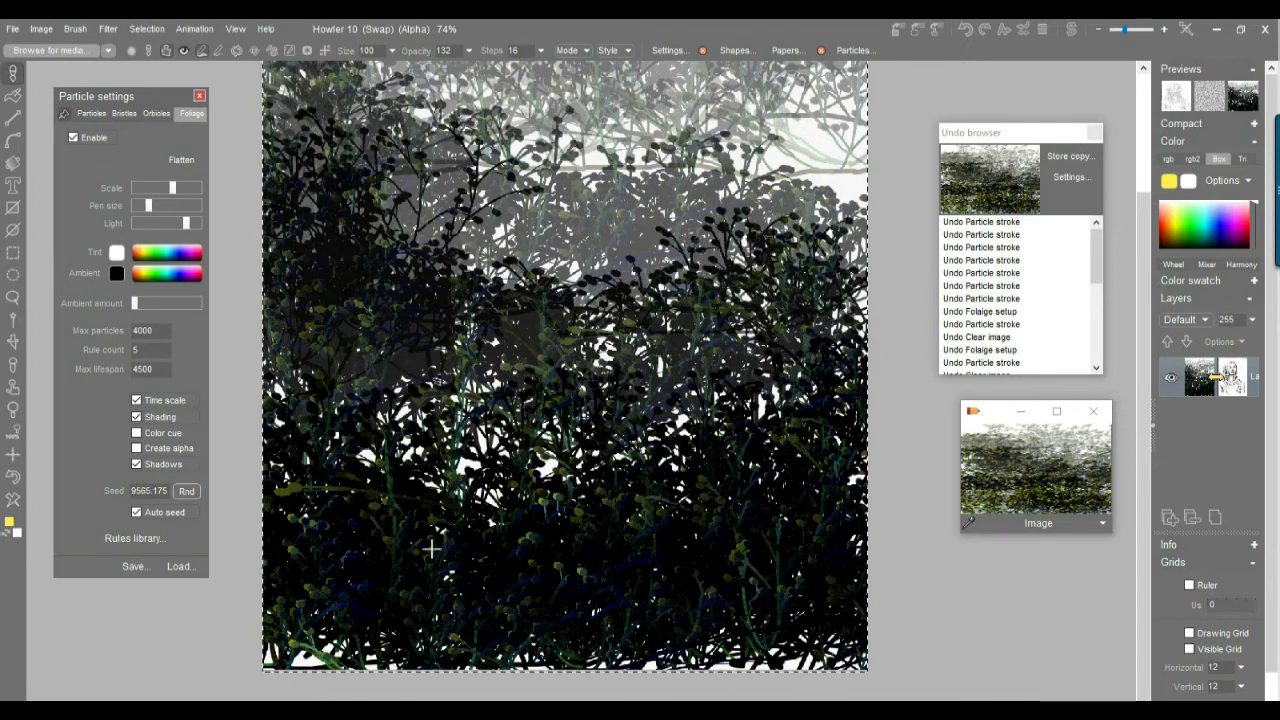
- Fill the white gaps in the middle of the canvas with more foliage strokes
mouse_move(441, 454)
mouse_down()
mouse_move(545, 466)
mouse_move(482, 481)
mouse_up()
drag(726, 483, 672, 462)
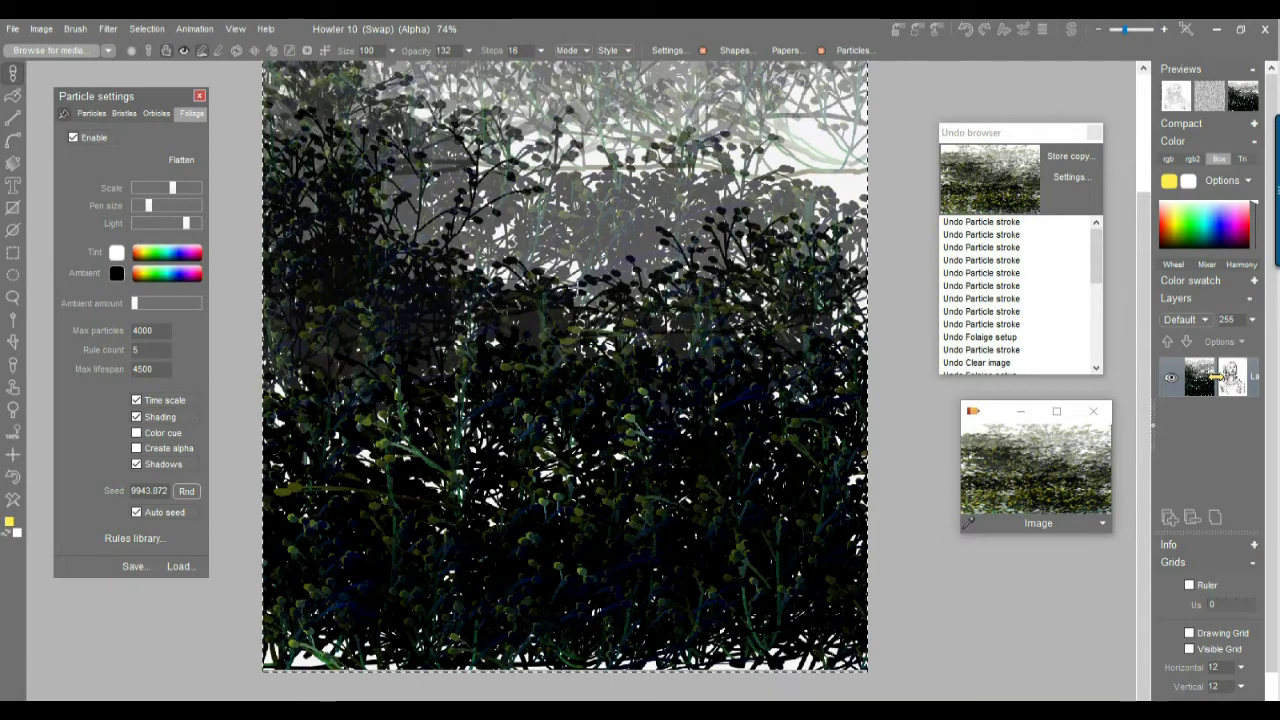
drag(554, 228, 540, 398)
scroll(538, 399, down, 2)
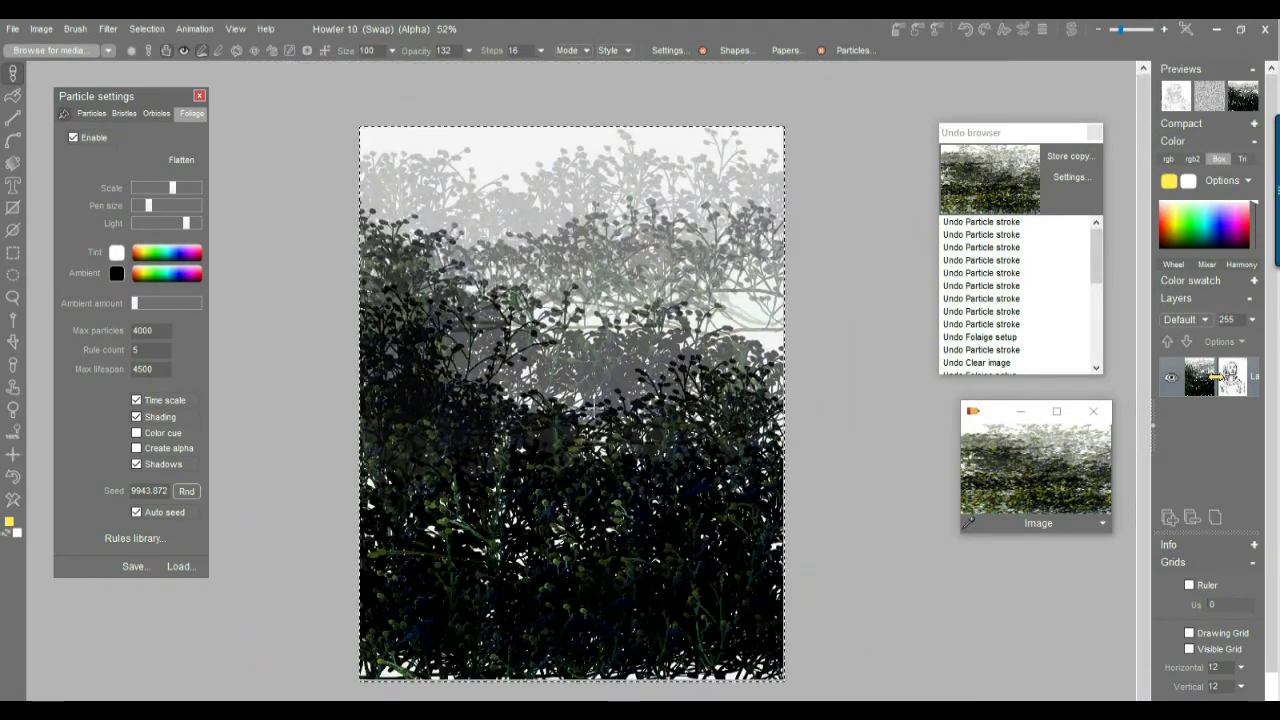
drag(596, 428, 604, 435)
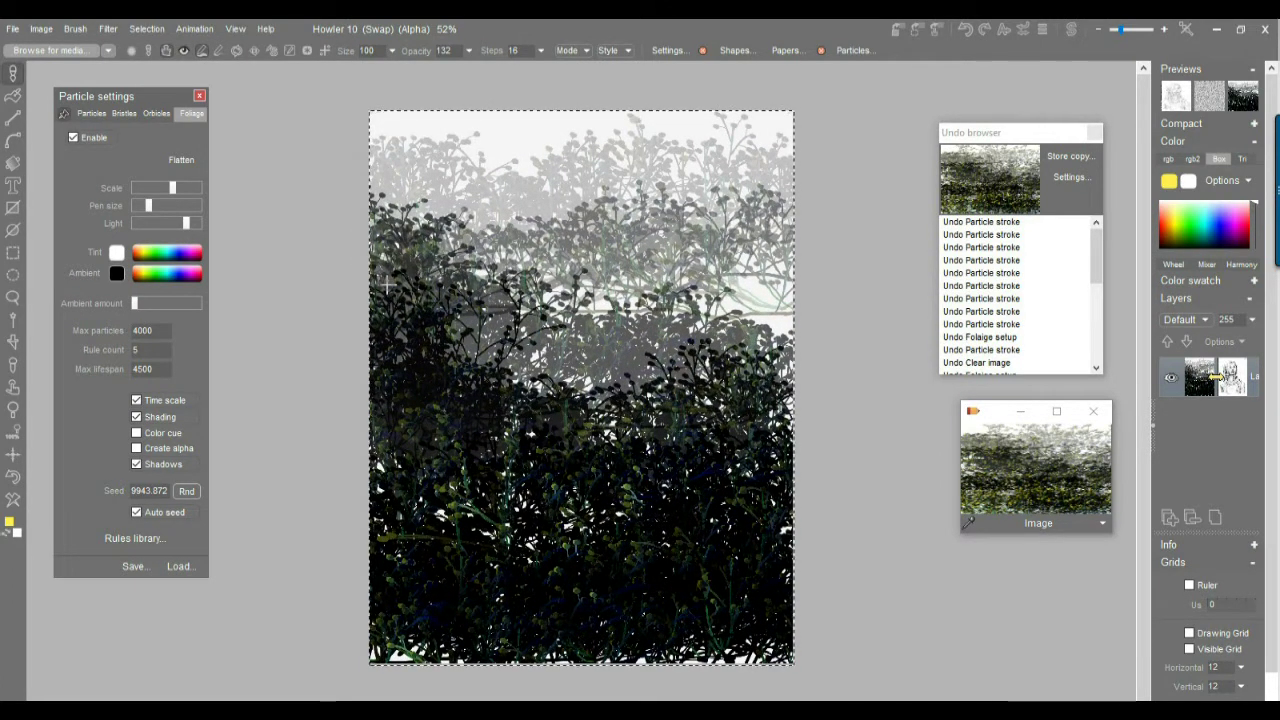
- Store a copy of the finished foliage image and place its thumbnail beside the existing stored copy
click(39, 30)
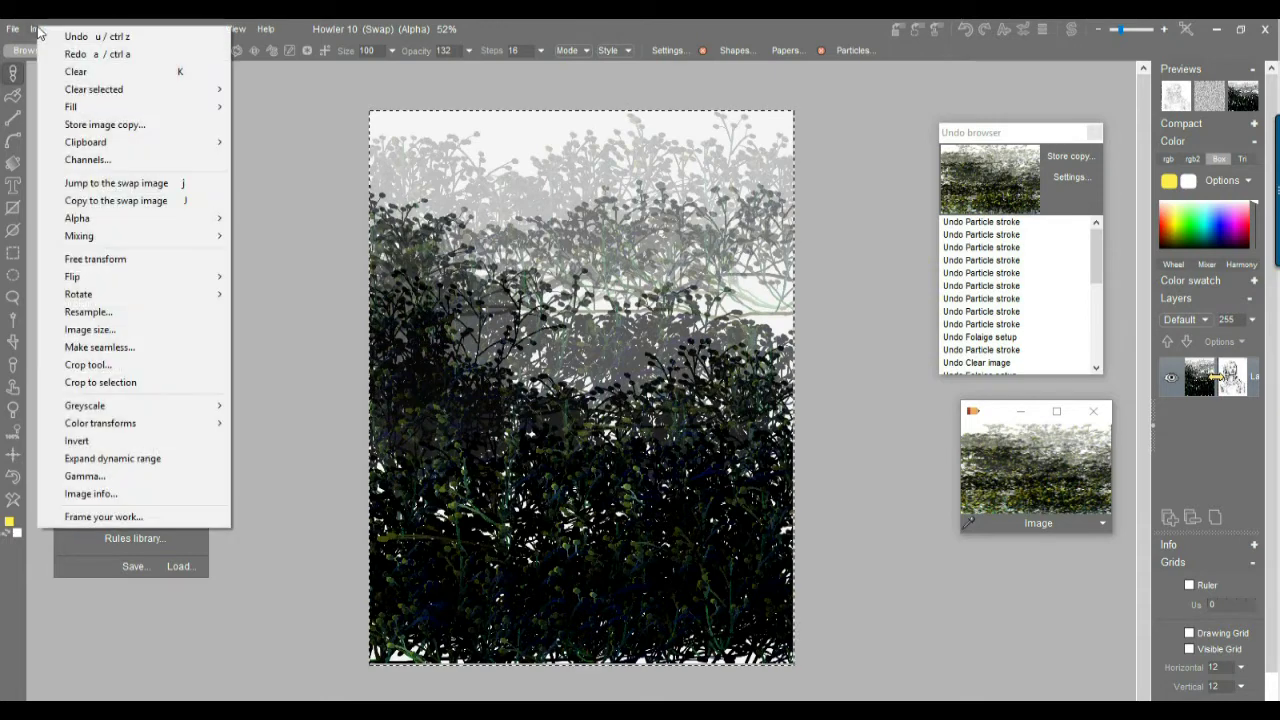
click(124, 126)
drag(66, 587, 960, 495)
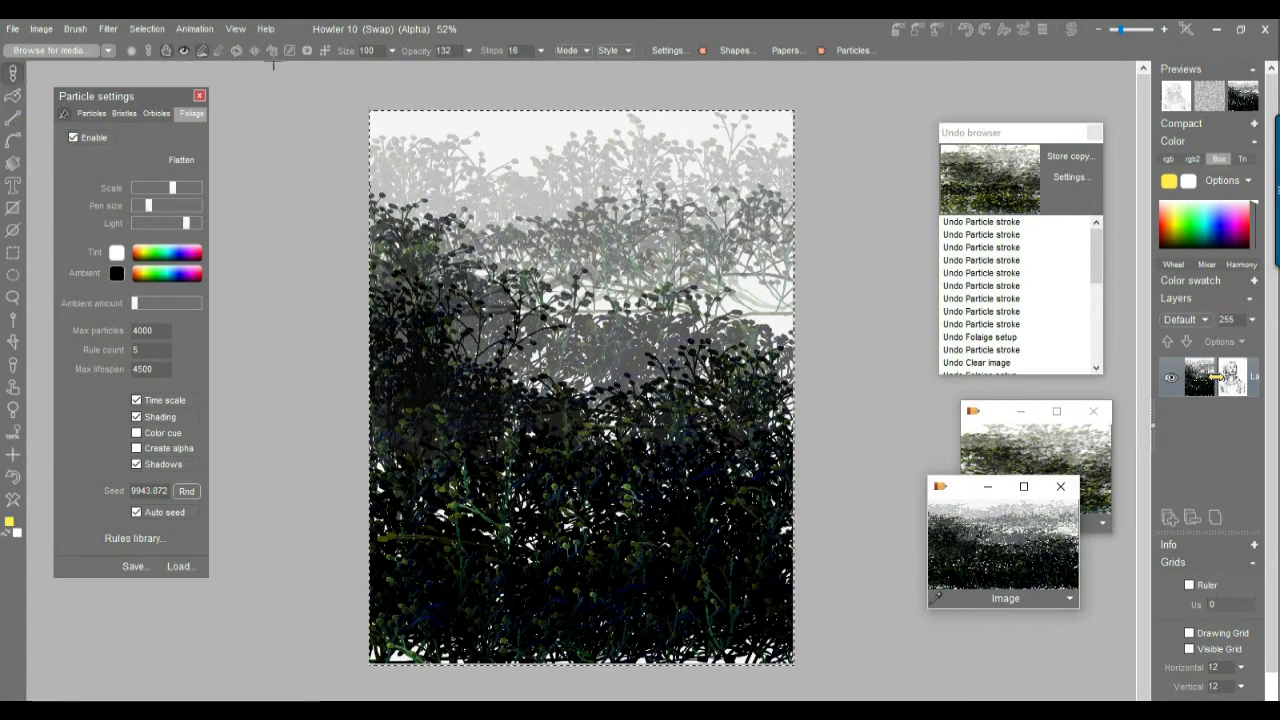
- Open the gradient sweep editor from the fill gradients and position it beside the lower part of the canvas
click(13, 97)
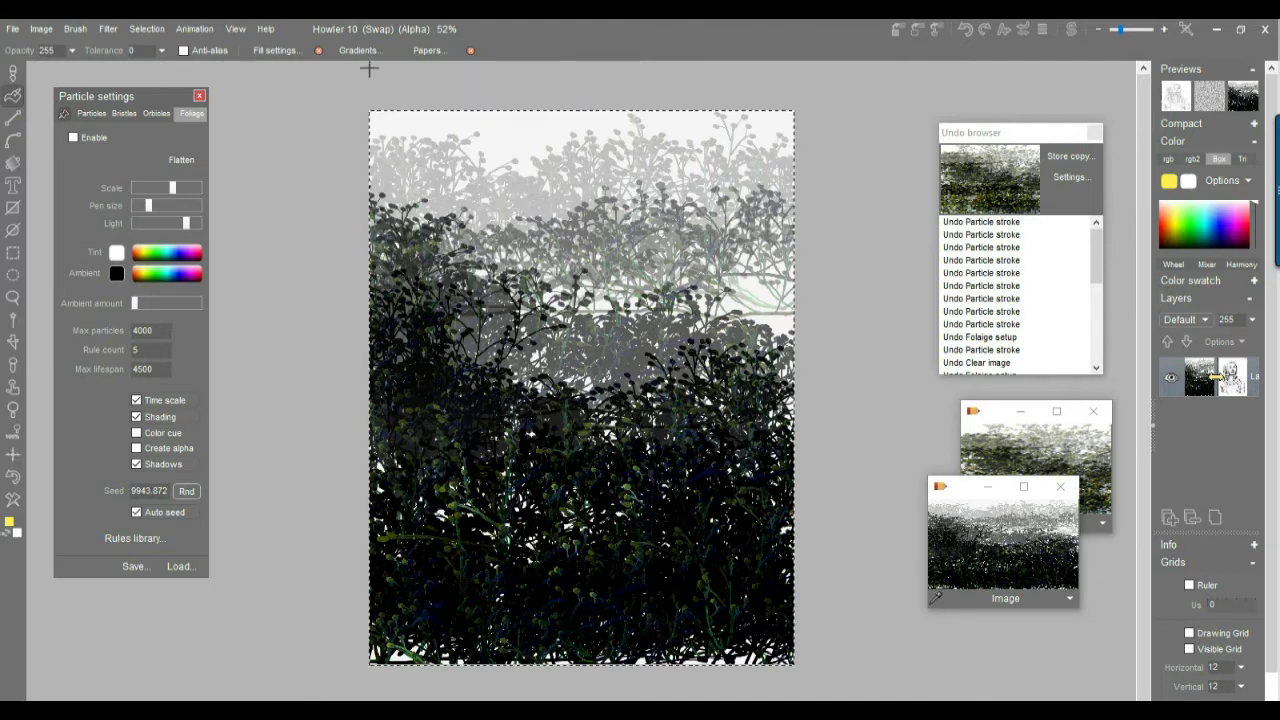
click(360, 51)
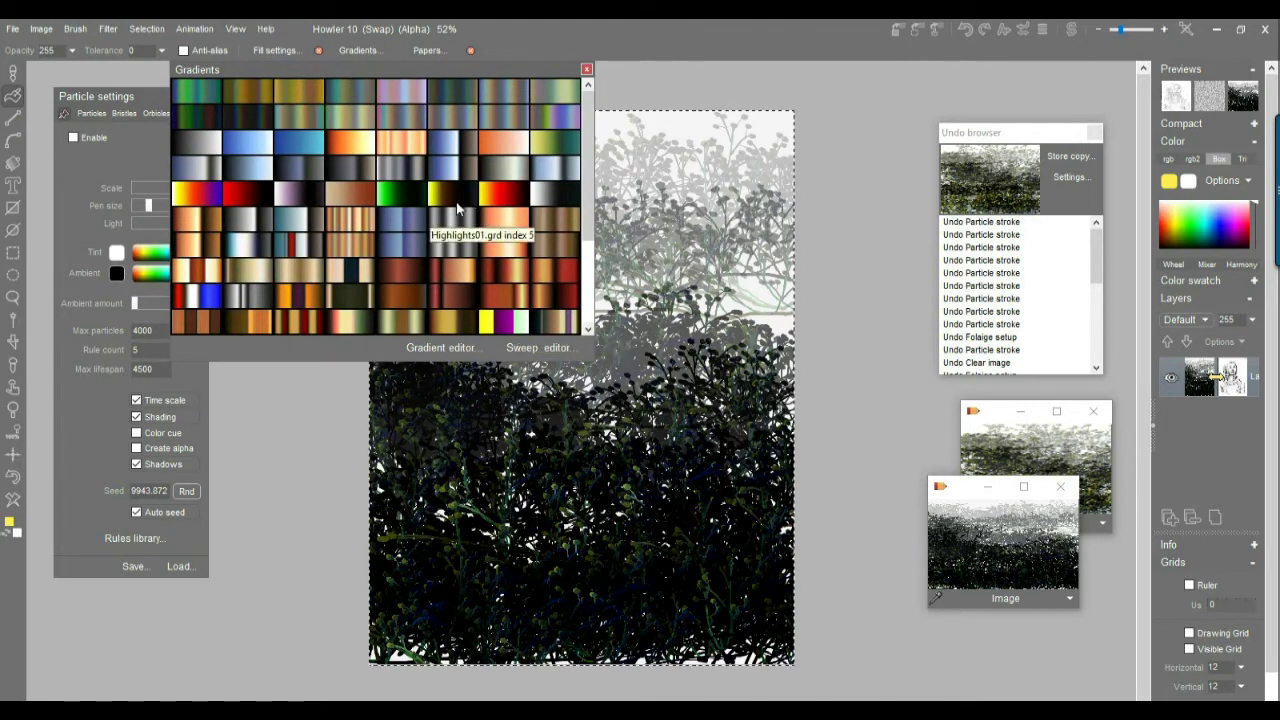
drag(589, 151, 593, 106)
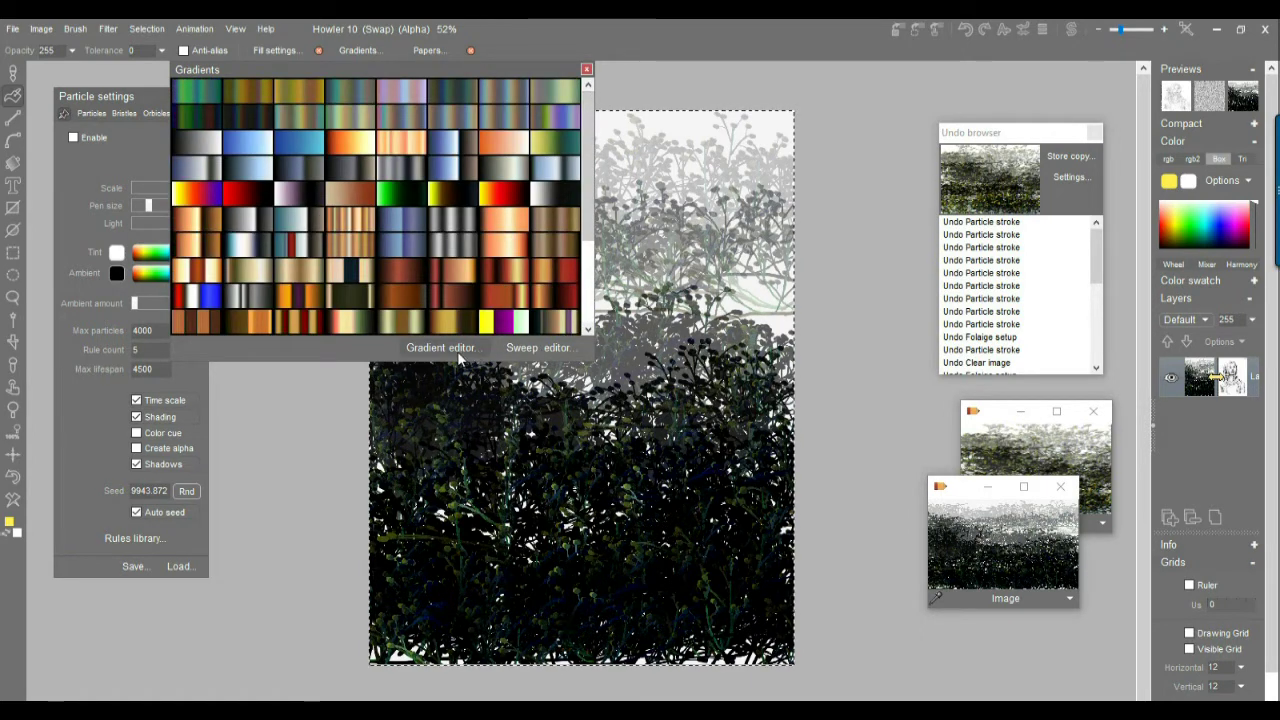
click(556, 349)
drag(646, 293, 372, 459)
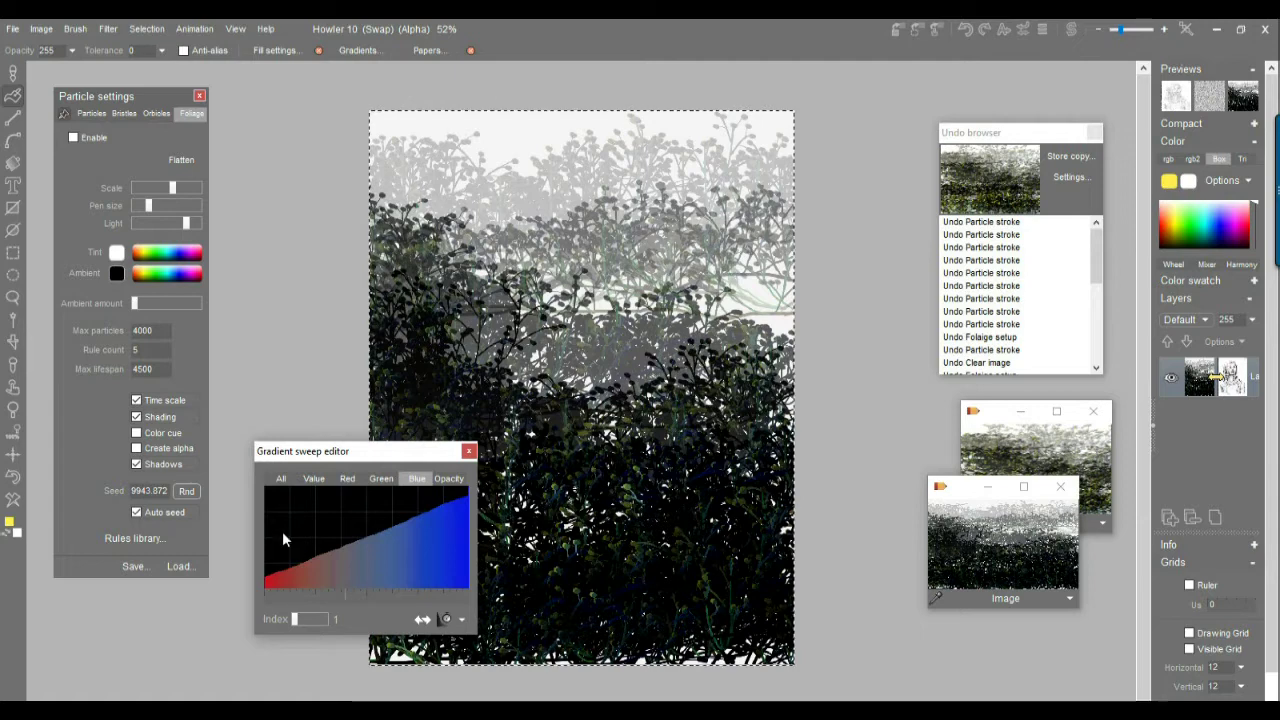
- Reshape the gradient's red curve to slope down toward the blue end and its green curve into a low hump
click(314, 479)
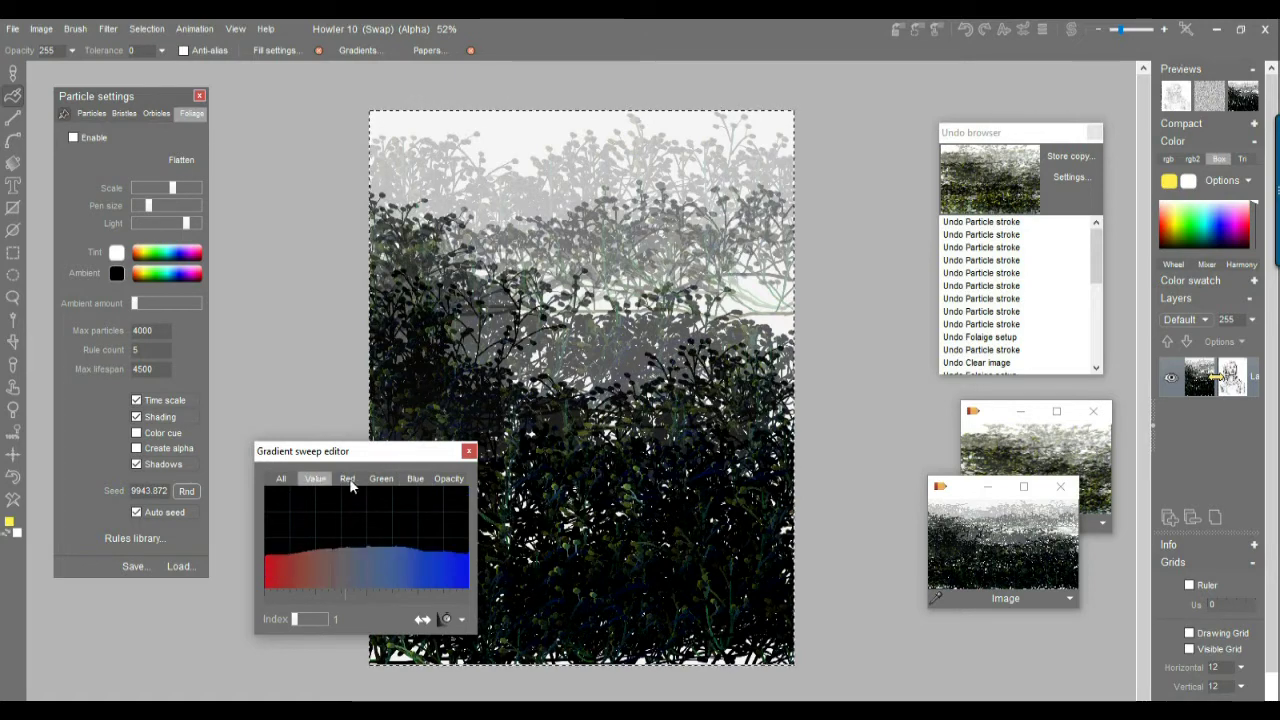
click(349, 480)
mouse_move(306, 523)
mouse_down()
mouse_move(260, 484)
mouse_move(476, 594)
mouse_up()
click(377, 480)
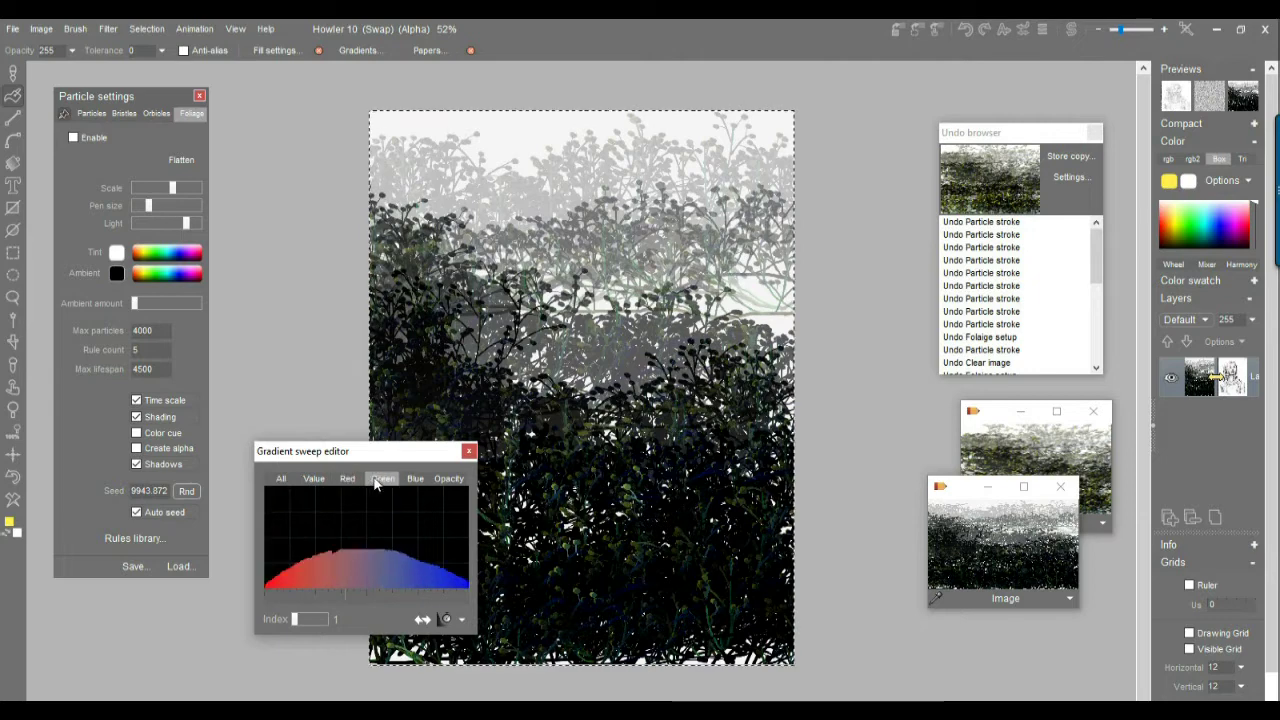
drag(258, 585, 517, 577)
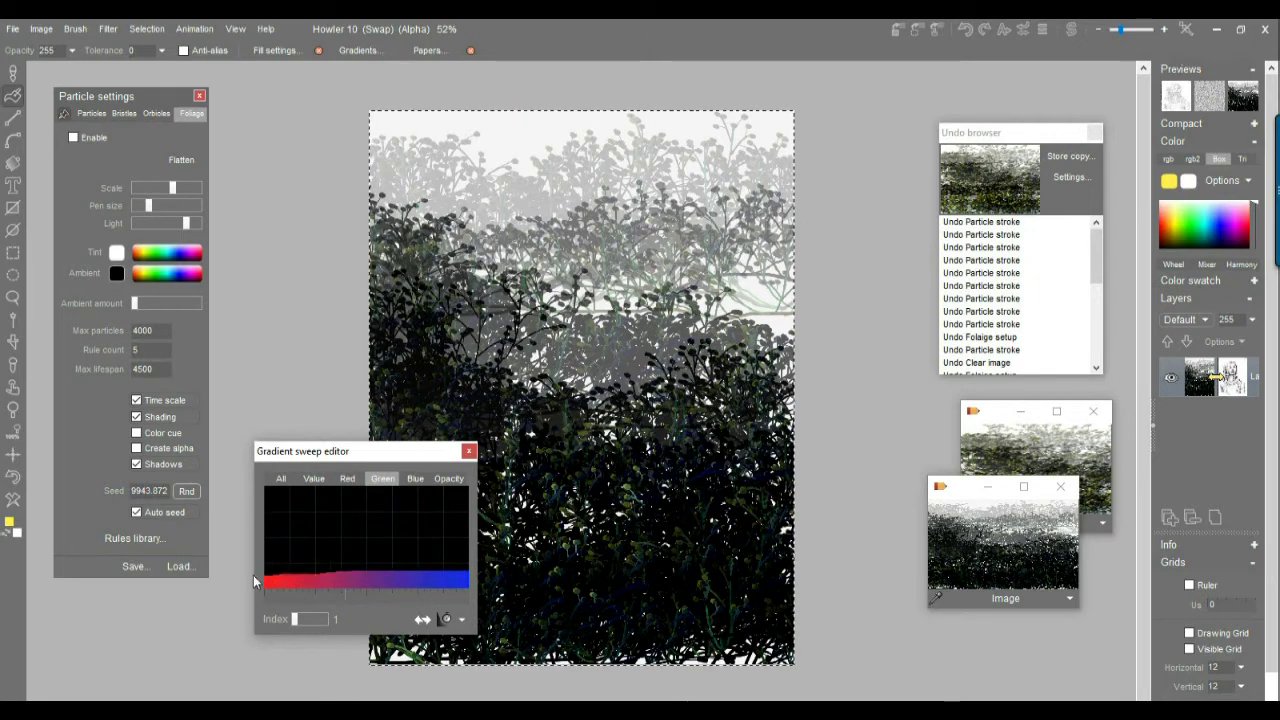
mouse_move(254, 582)
mouse_down()
mouse_move(472, 571)
mouse_move(281, 579)
mouse_move(299, 544)
mouse_move(345, 536)
mouse_move(481, 598)
mouse_up()
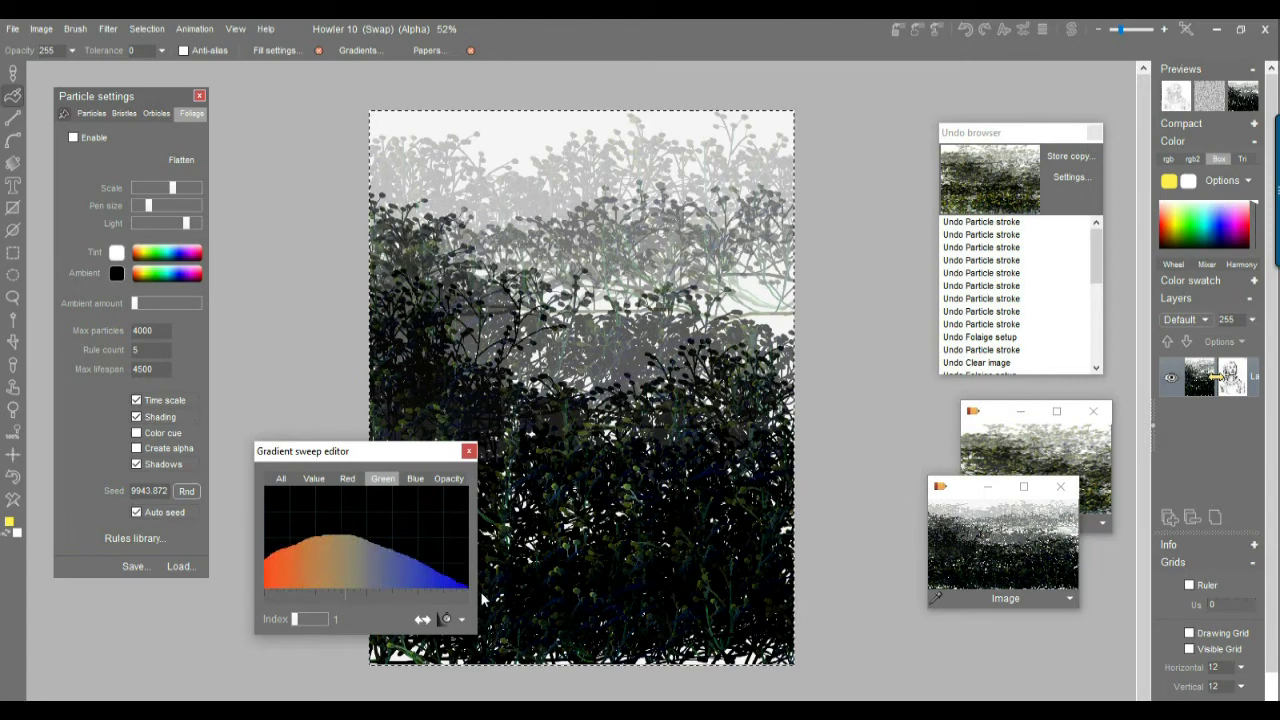
- Reshape the gradient's blue curve to rise from zero at the orange end to a high level at the blue end
click(414, 480)
mouse_move(346, 568)
mouse_down()
mouse_move(259, 588)
mouse_move(376, 546)
mouse_up()
mouse_move(482, 488)
mouse_down()
mouse_move(400, 535)
mouse_move(240, 586)
mouse_move(486, 490)
mouse_up()
mouse_move(350, 548)
mouse_down()
mouse_move(460, 517)
mouse_move(199, 598)
mouse_move(508, 523)
mouse_up()
drag(279, 595, 508, 503)
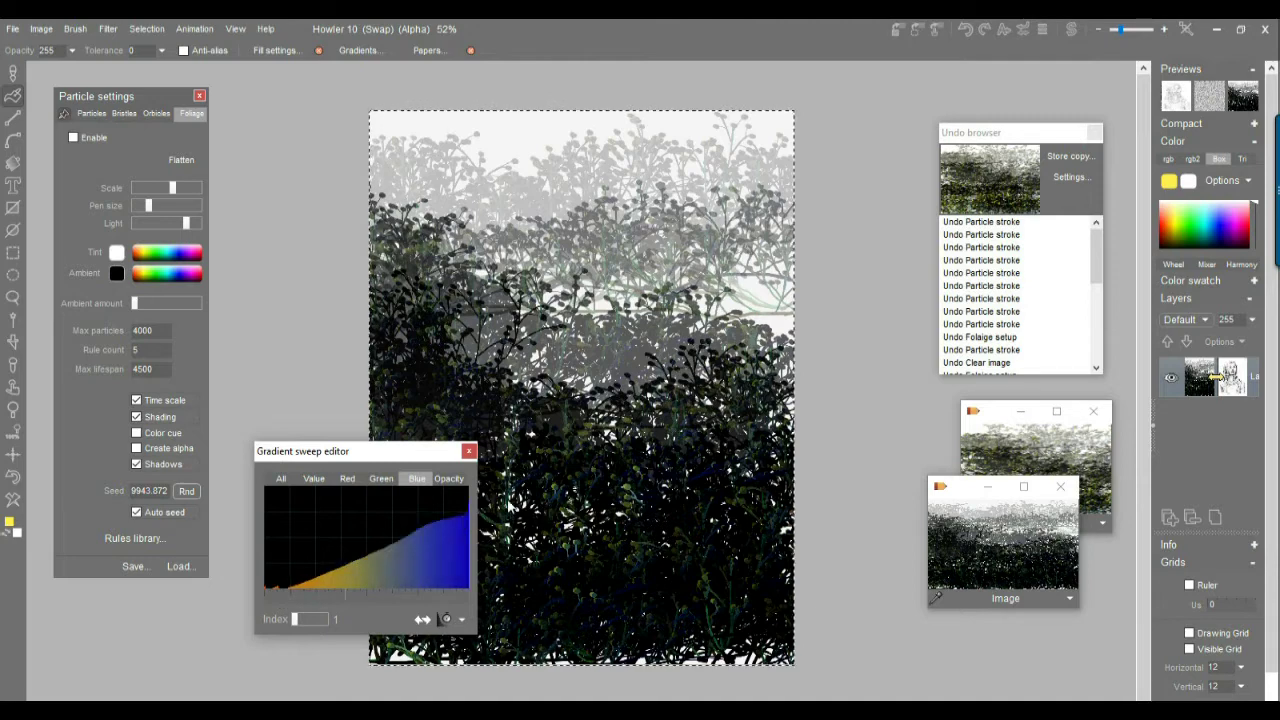
- Redraw the gradient's green curve as a smooth hump that tapers off toward the blue end
click(381, 479)
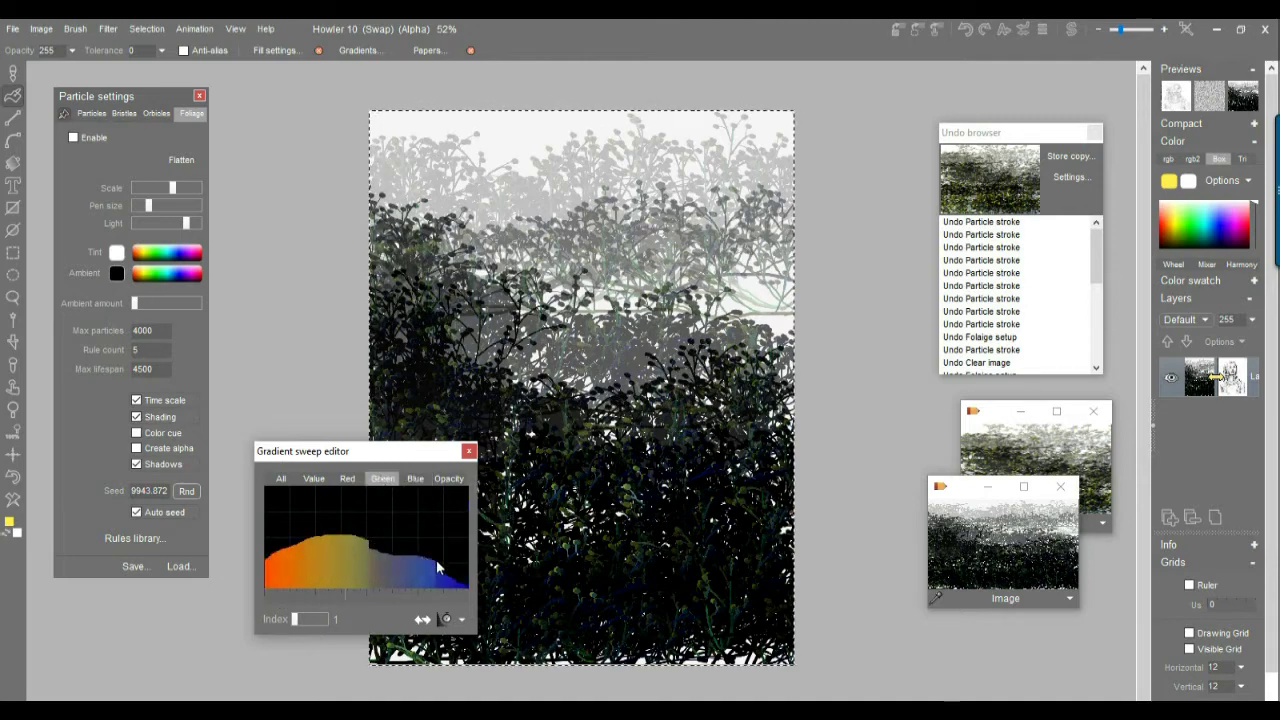
drag(437, 567, 459, 578)
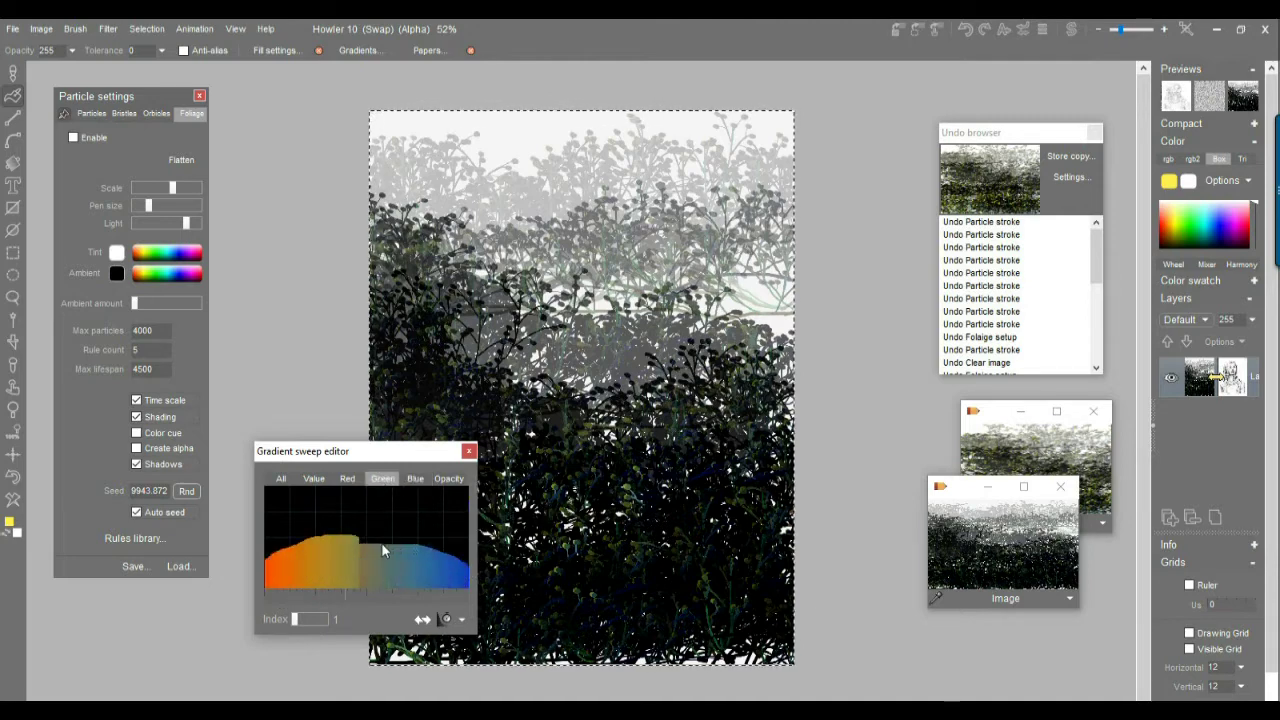
drag(328, 540, 455, 570)
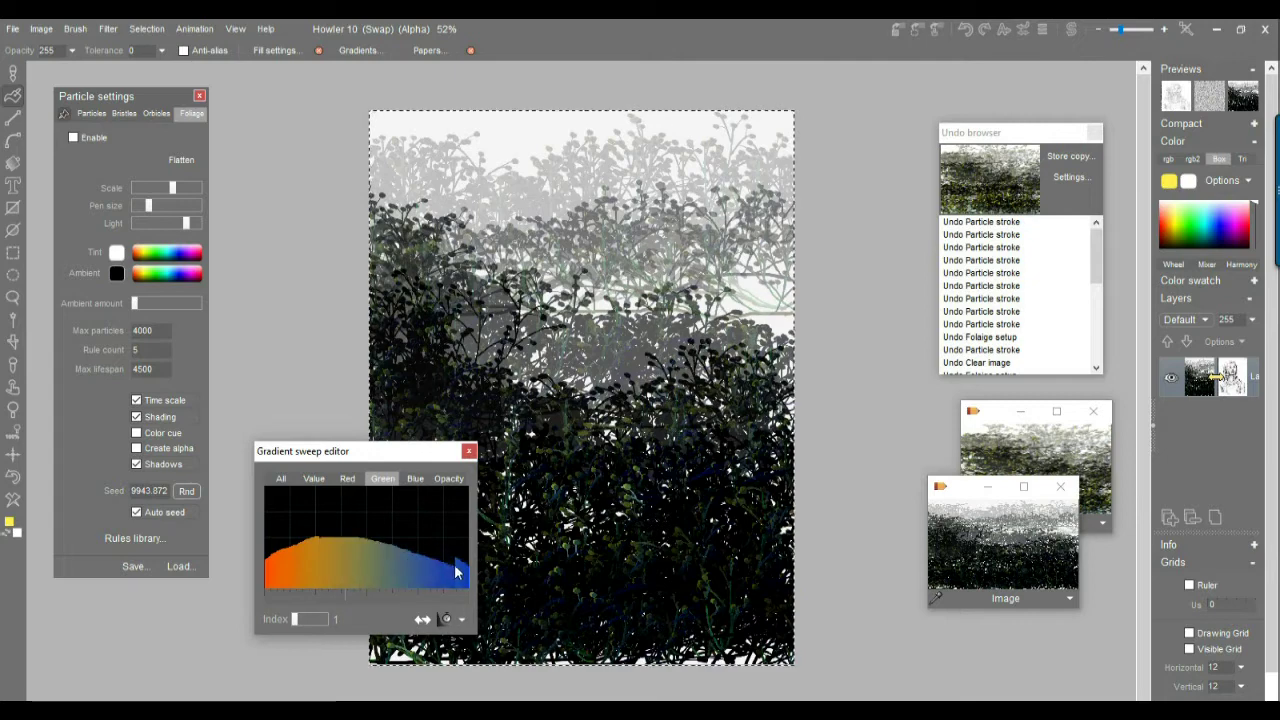
- Redraw the gradient's red curve to fall steeply from the orange end, with a small bump near the middle
click(345, 479)
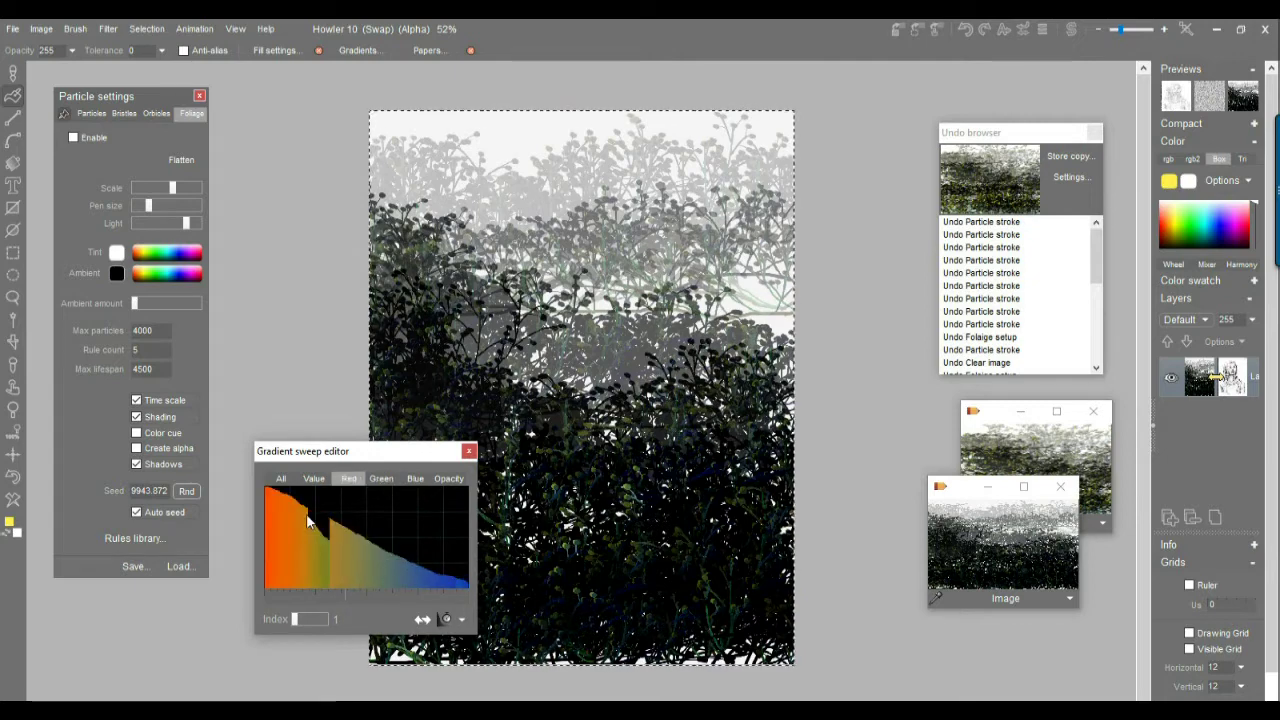
mouse_move(308, 521)
mouse_down()
mouse_move(268, 484)
mouse_move(424, 525)
mouse_move(484, 572)
mouse_move(495, 599)
mouse_move(474, 599)
mouse_move(452, 562)
mouse_move(379, 508)
mouse_move(259, 478)
mouse_move(308, 538)
mouse_move(379, 576)
mouse_move(459, 590)
mouse_up()
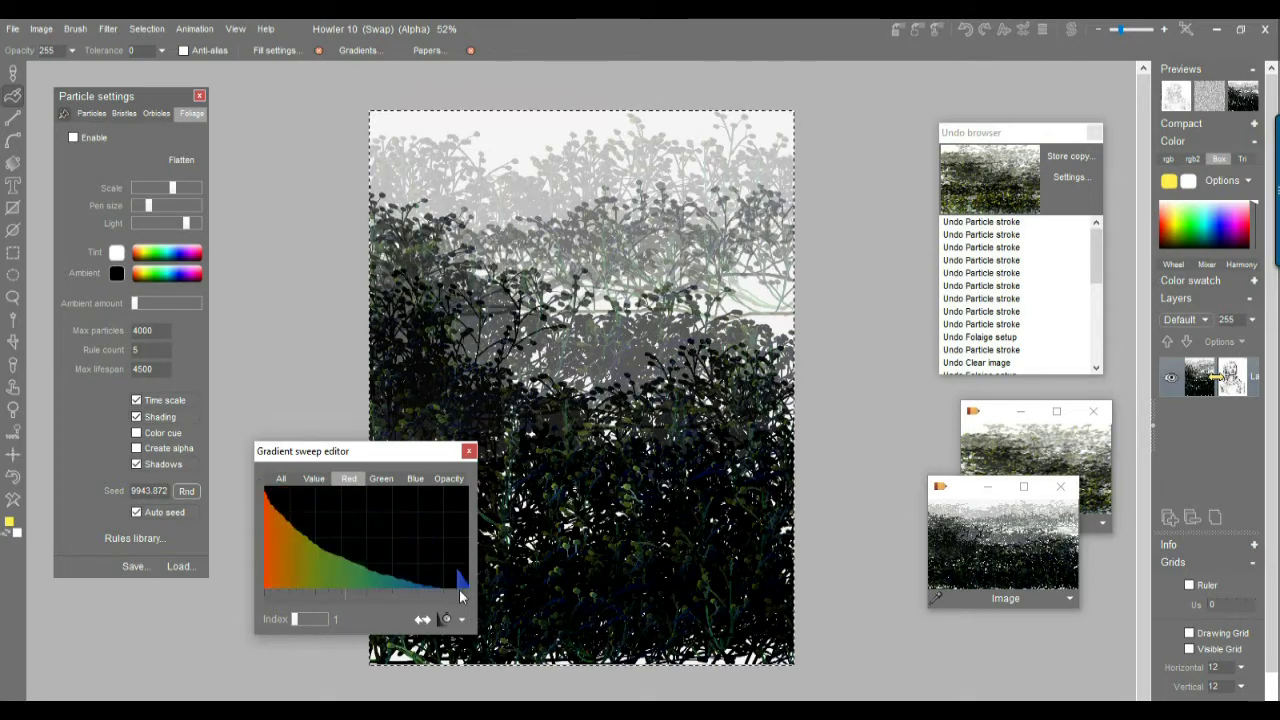
drag(342, 560, 478, 578)
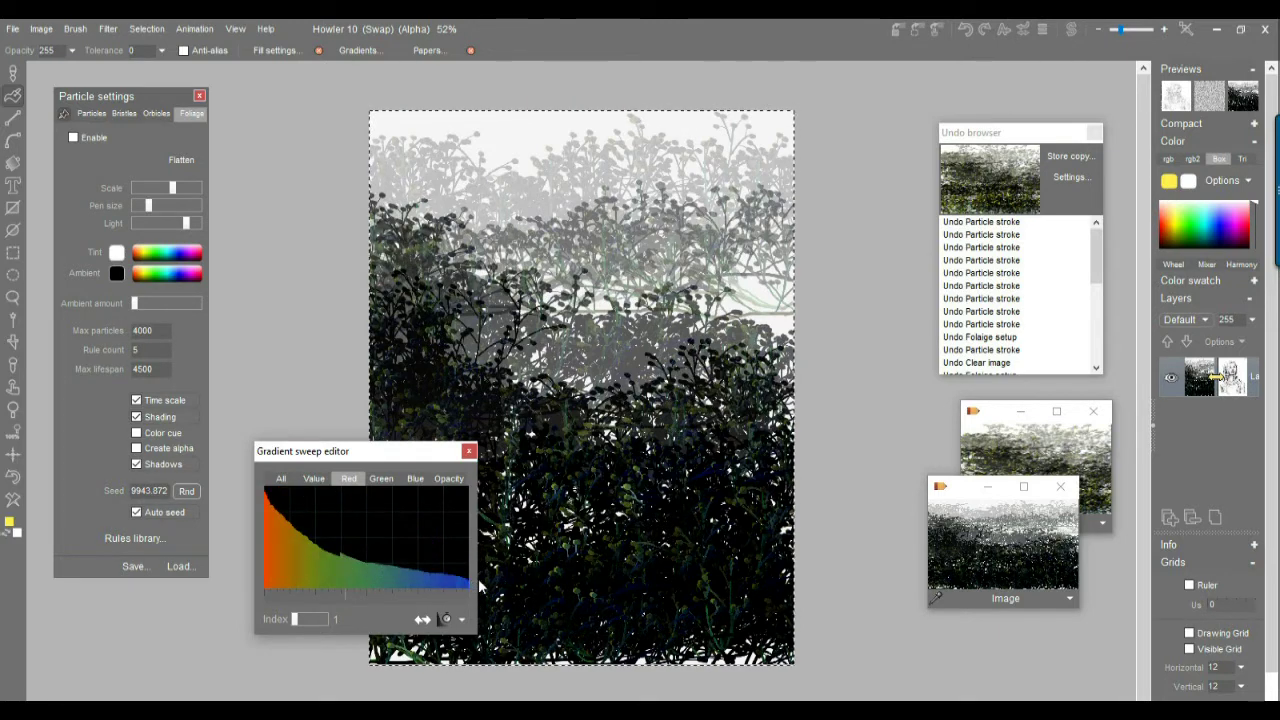
mouse_move(335, 562)
mouse_down()
mouse_move(369, 547)
mouse_move(380, 561)
mouse_up()
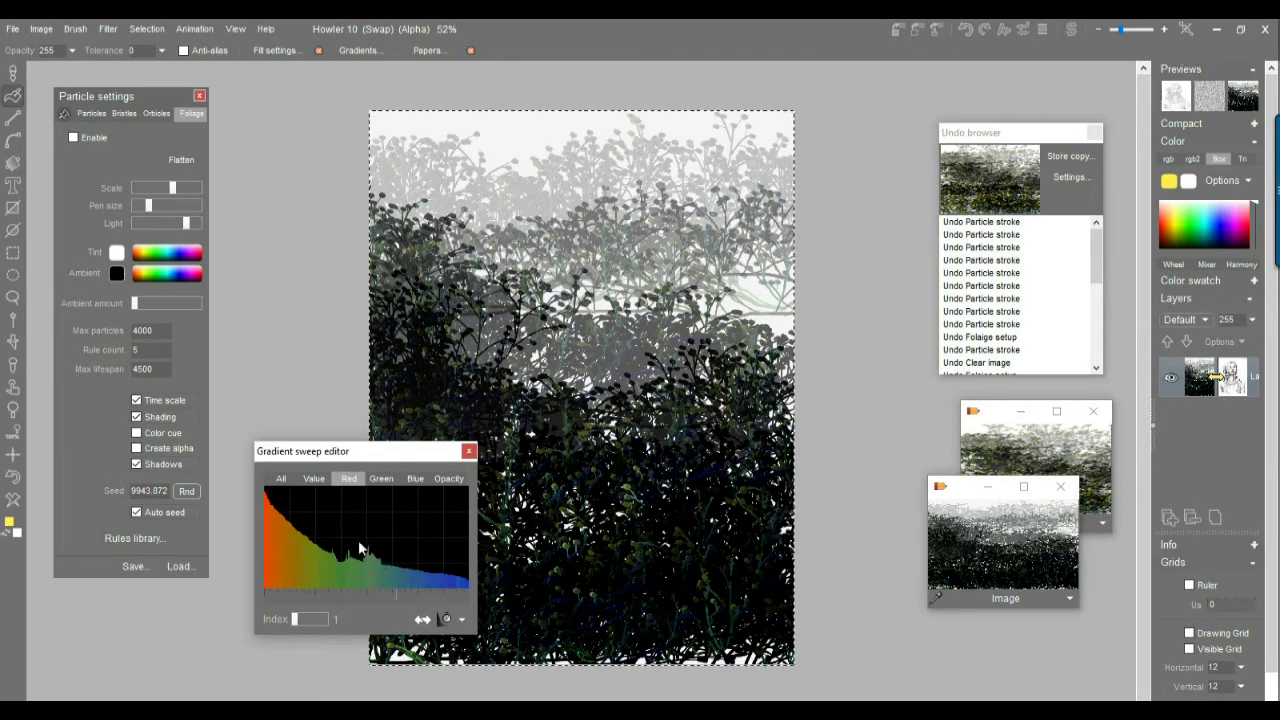
- Smooth the gradient's jagged red curve and move the gradient sweep editor clear of the canvas
drag(372, 460, 448, 364)
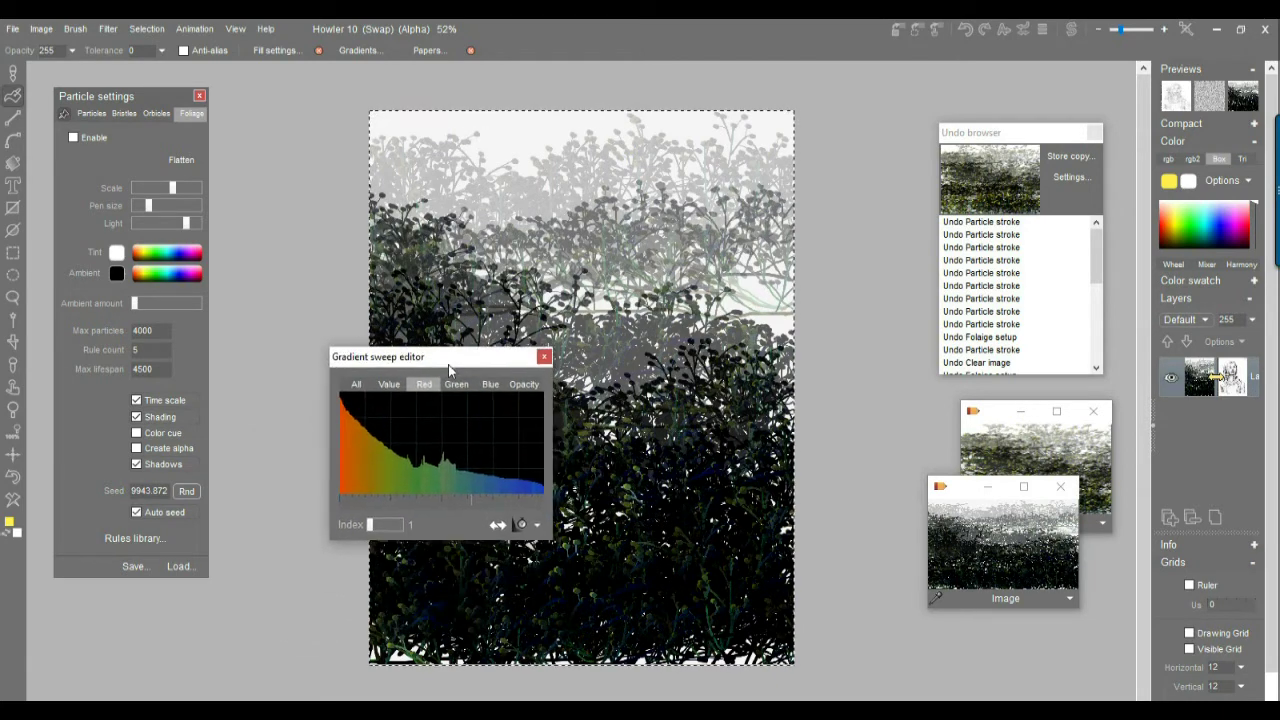
click(521, 529)
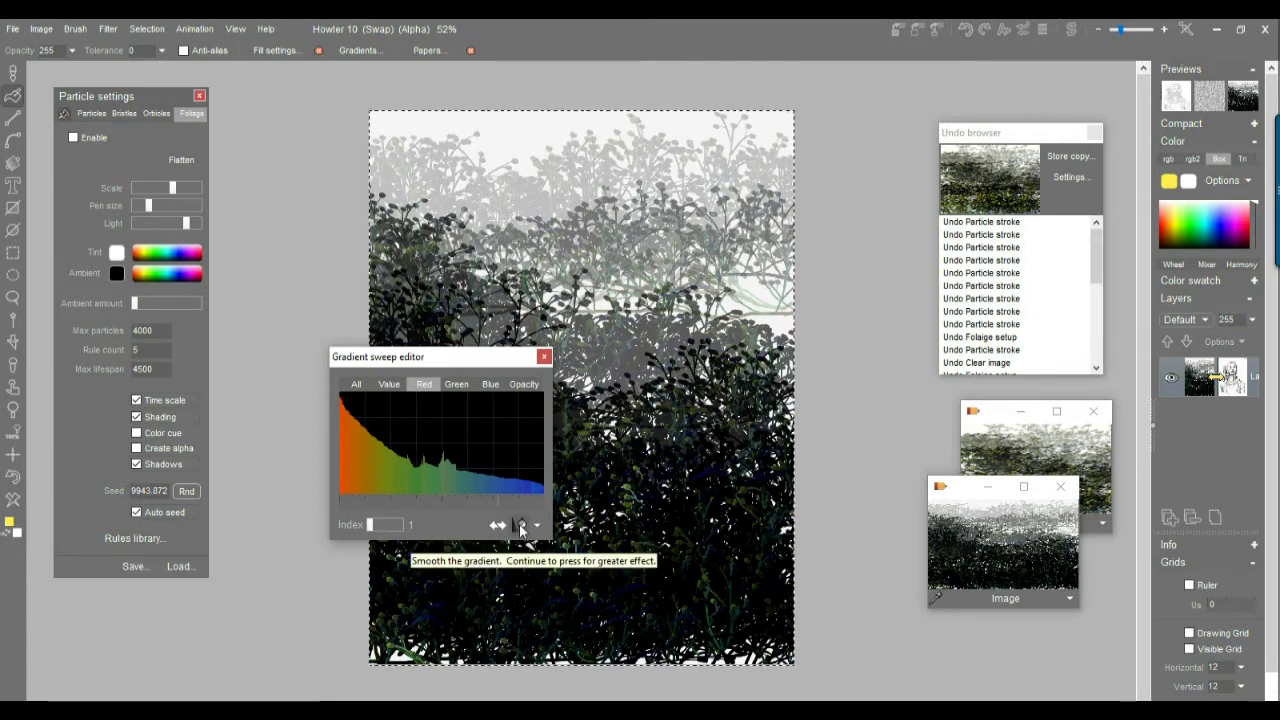
click(521, 529)
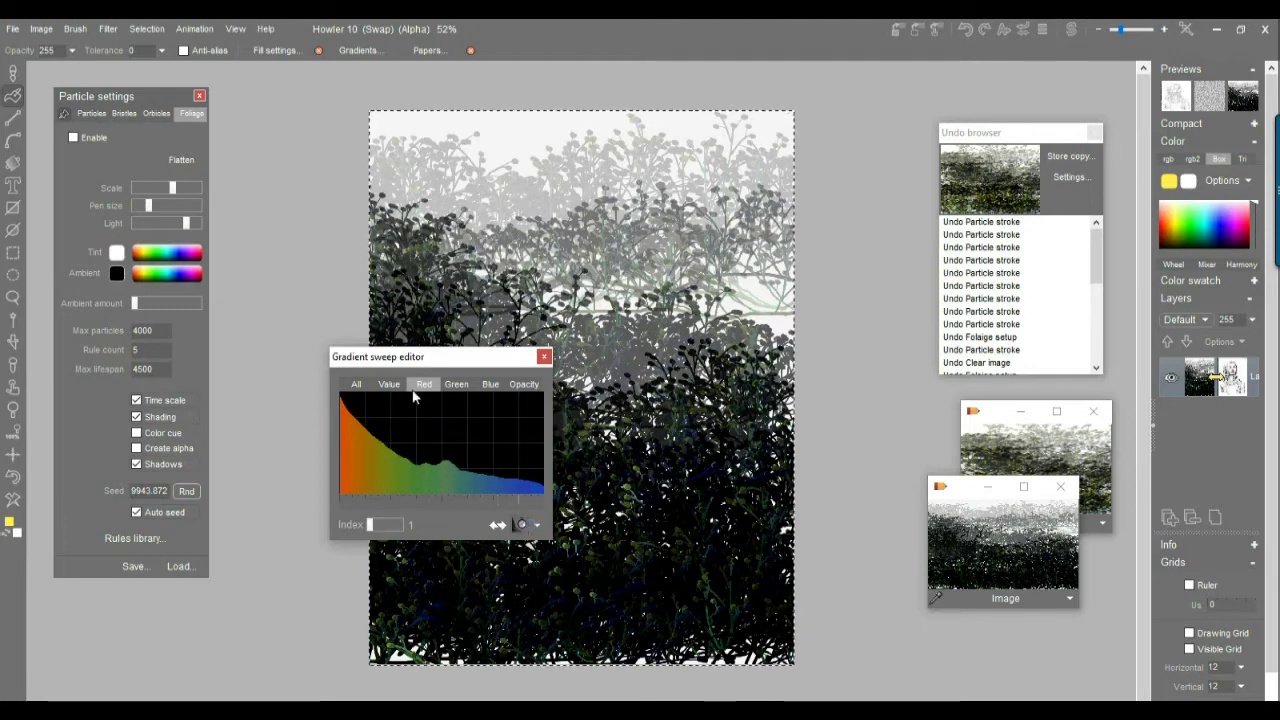
drag(434, 359, 246, 510)
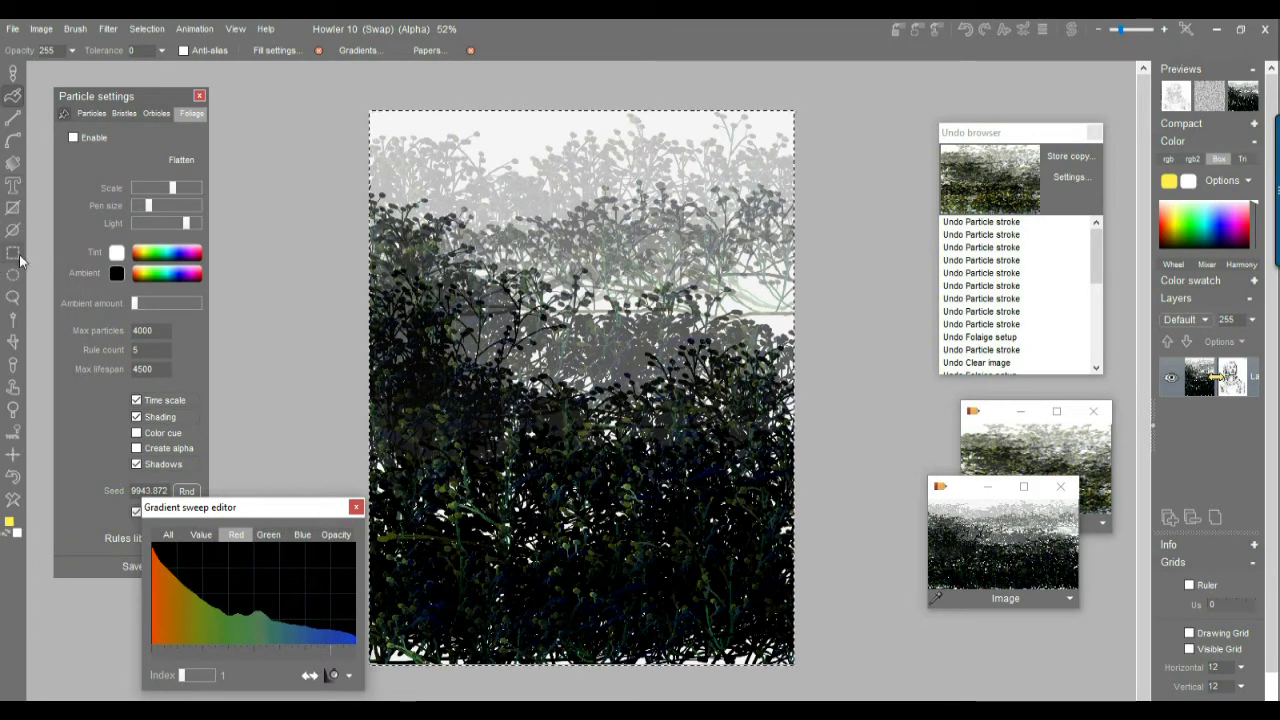
- Select the Linear gradient tool, try a diagonal Screen-mode gradient over the foliage, and undo it
right_click(14, 169)
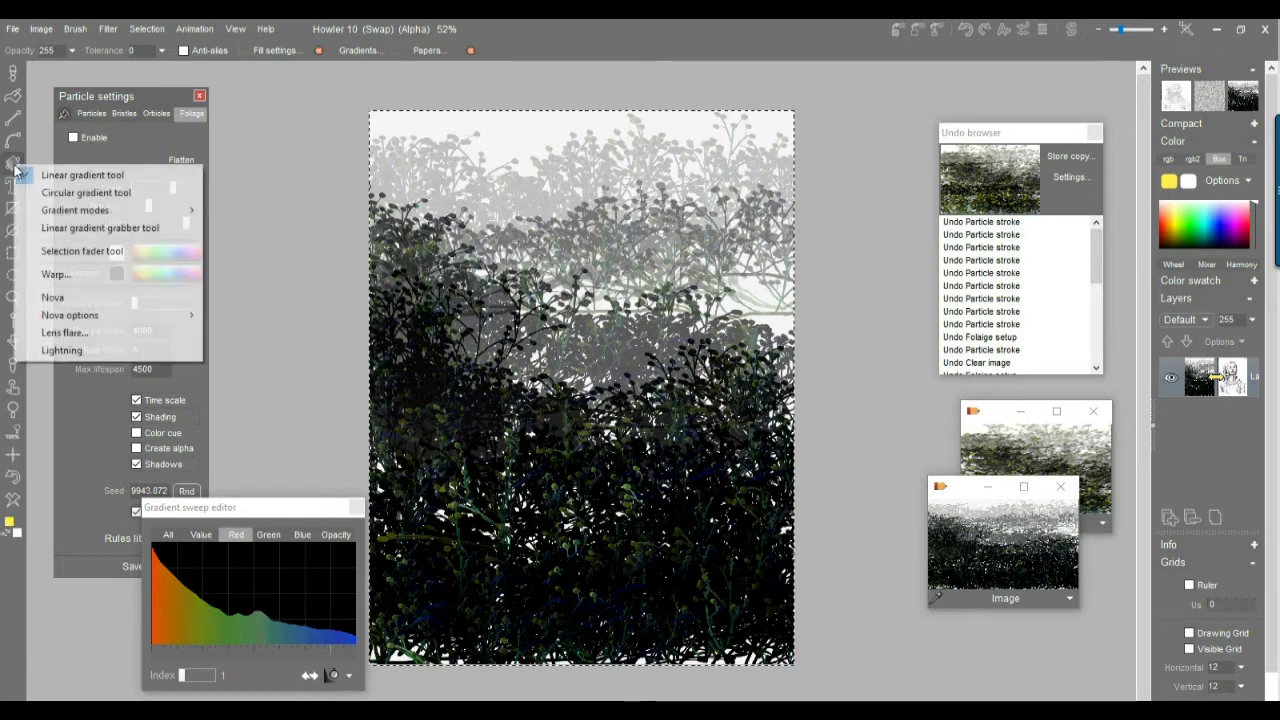
click(110, 176)
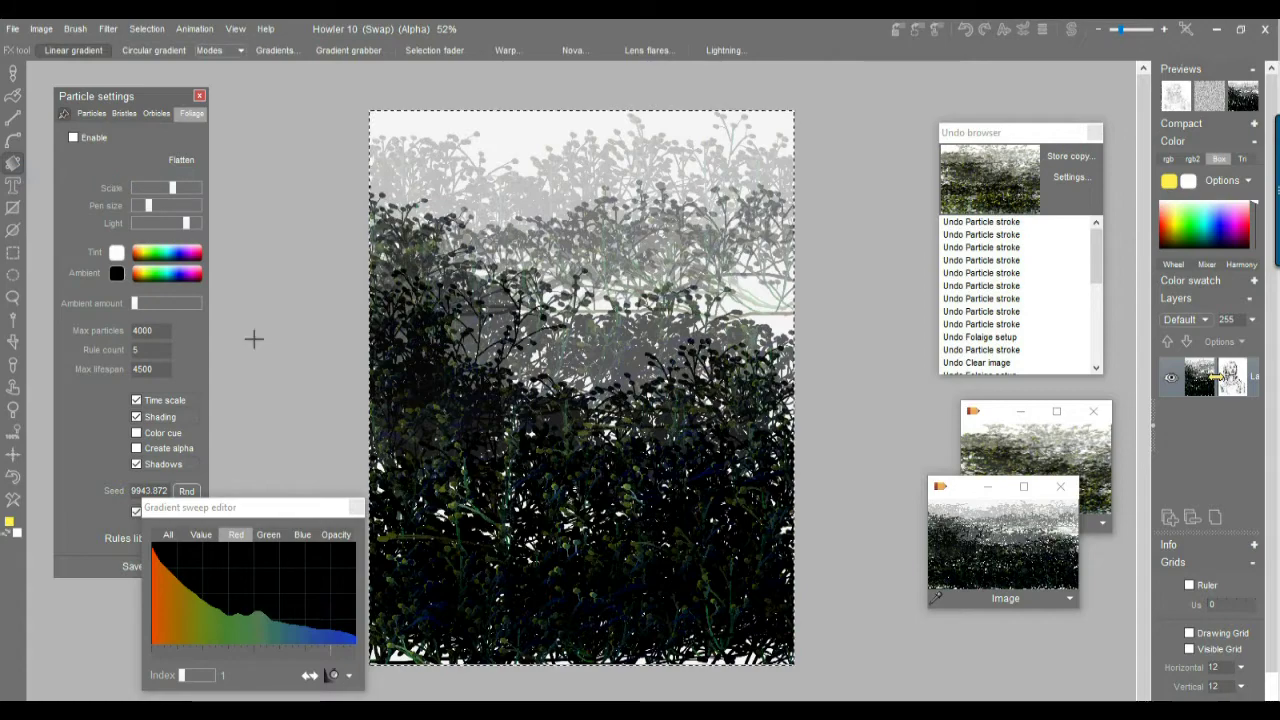
drag(356, 367, 549, 205)
drag(632, 133, 646, 156)
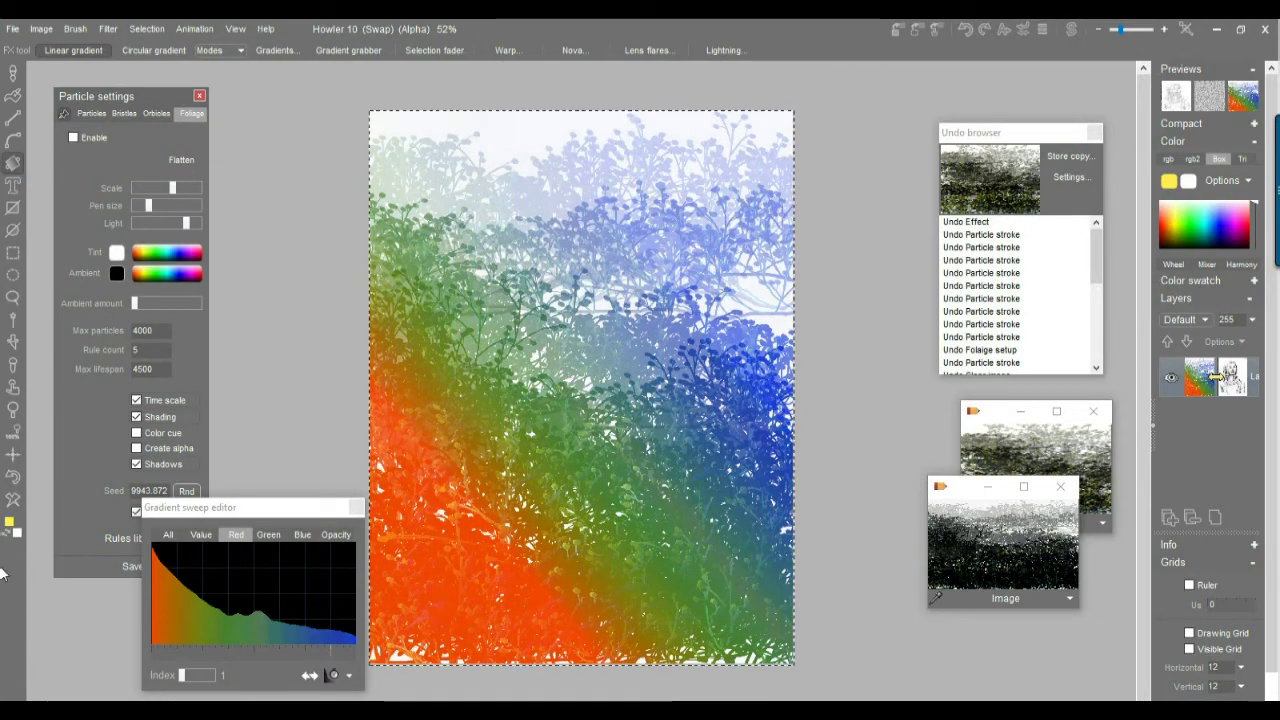
key(ctrl+z)
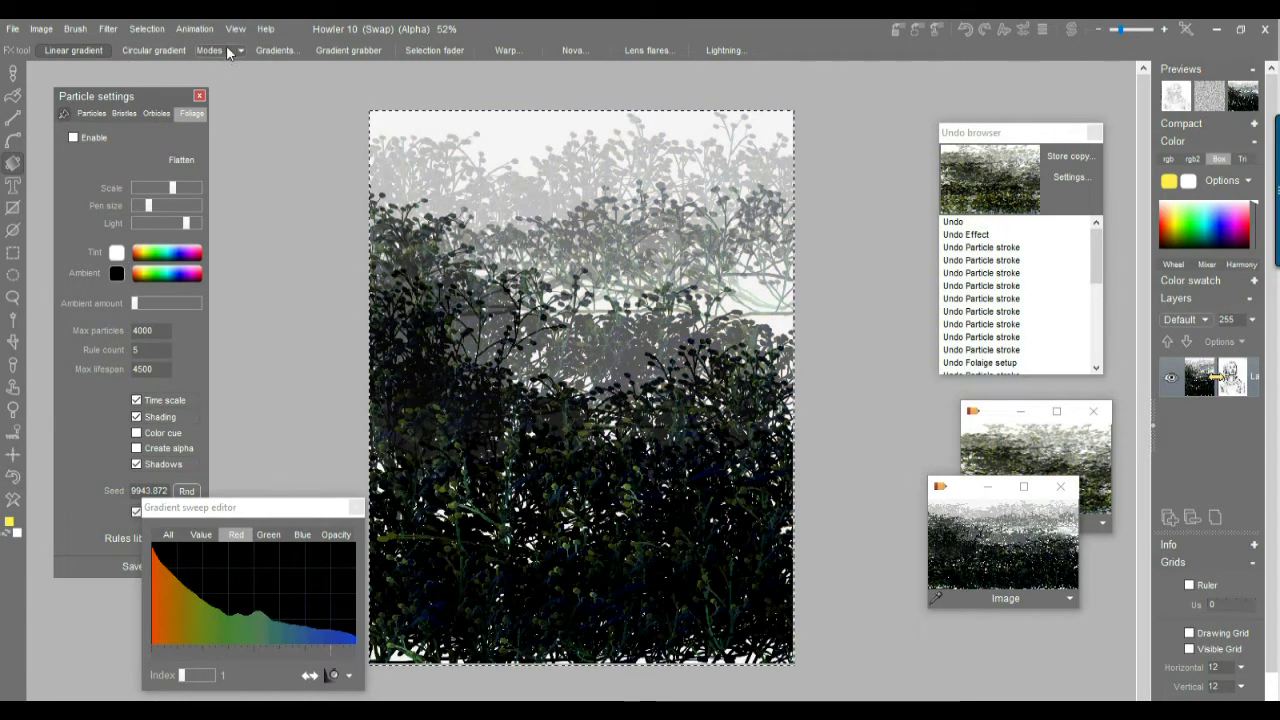
- Set the gradient mode to Opaque and cover the canvas with a vertical gradient from orange at the bottom to blue at the top
click(226, 47)
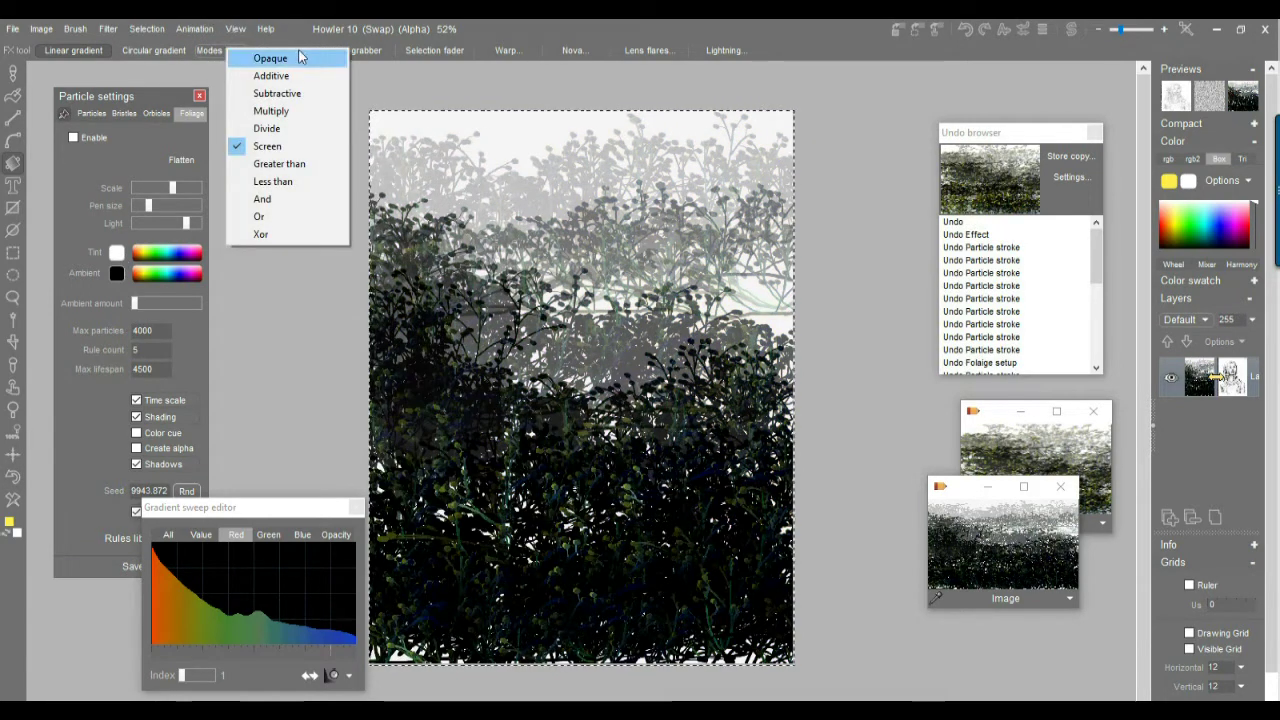
click(278, 62)
drag(378, 400, 504, 97)
drag(548, 655, 538, 132)
drag(586, 574, 566, 346)
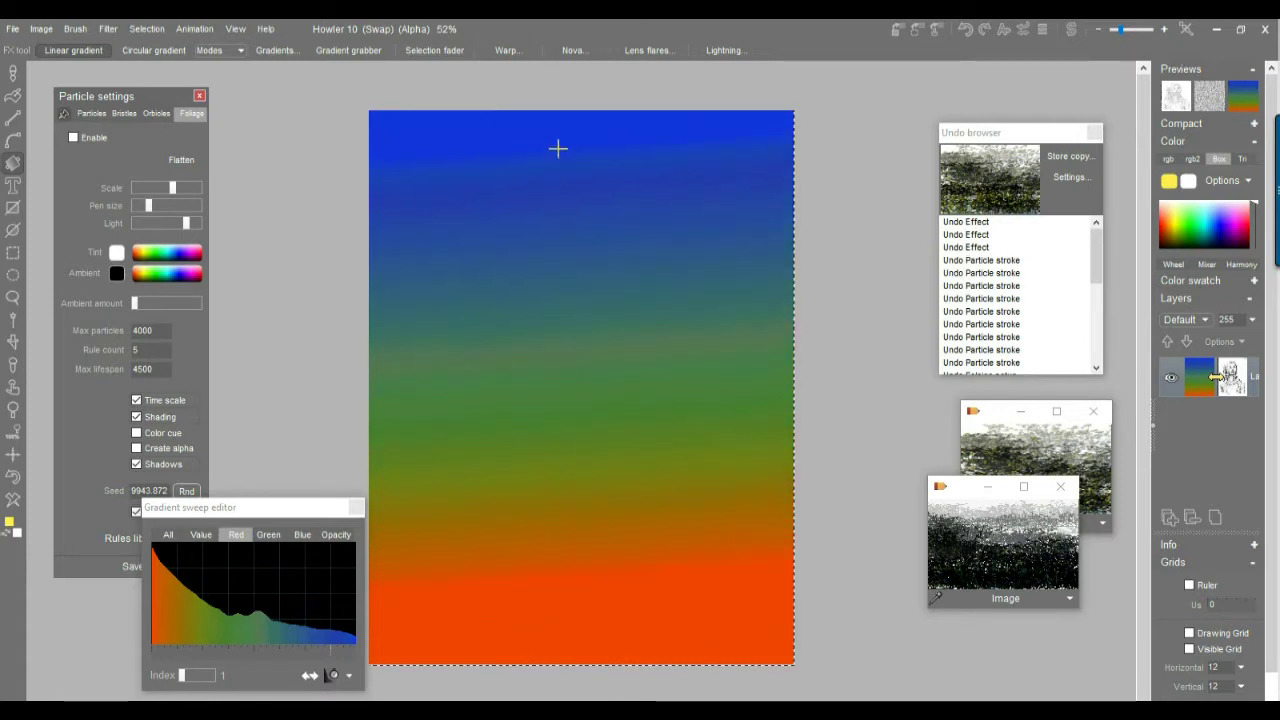
drag(568, 500, 570, 209)
drag(558, 118, 561, 120)
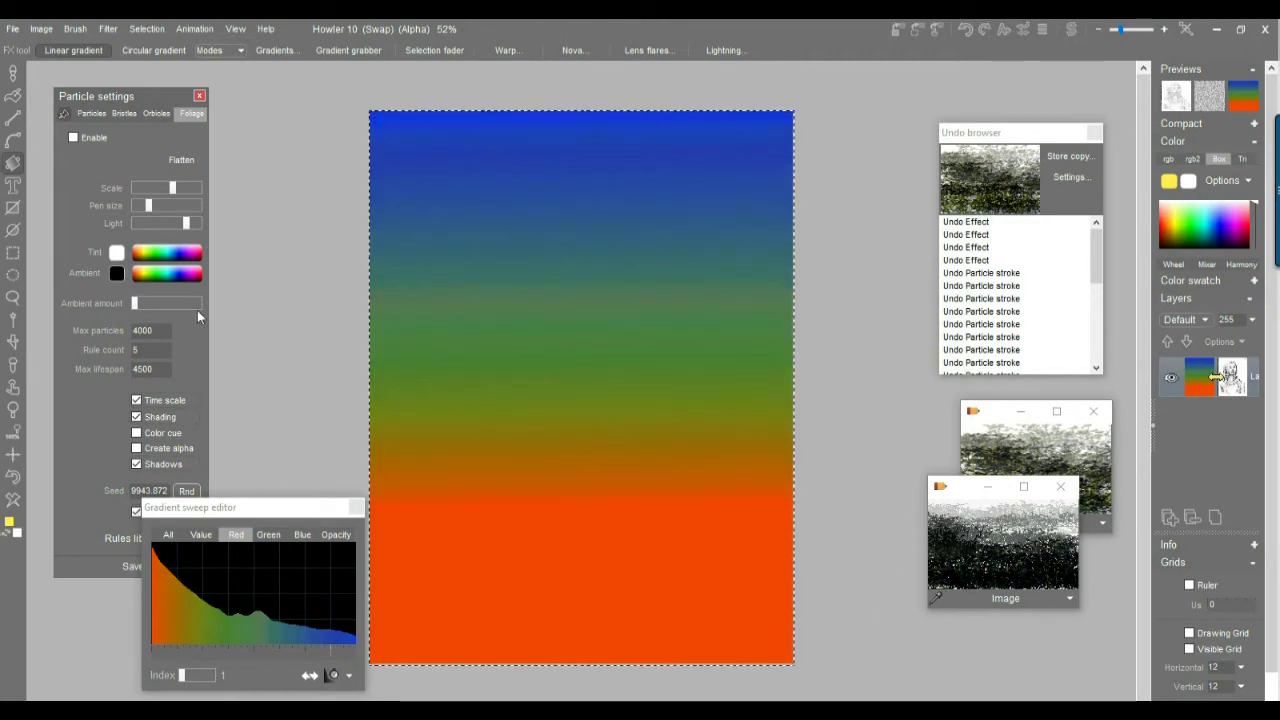
- Replace the gradient on the canvas with the stored dark foliage image
click(994, 524)
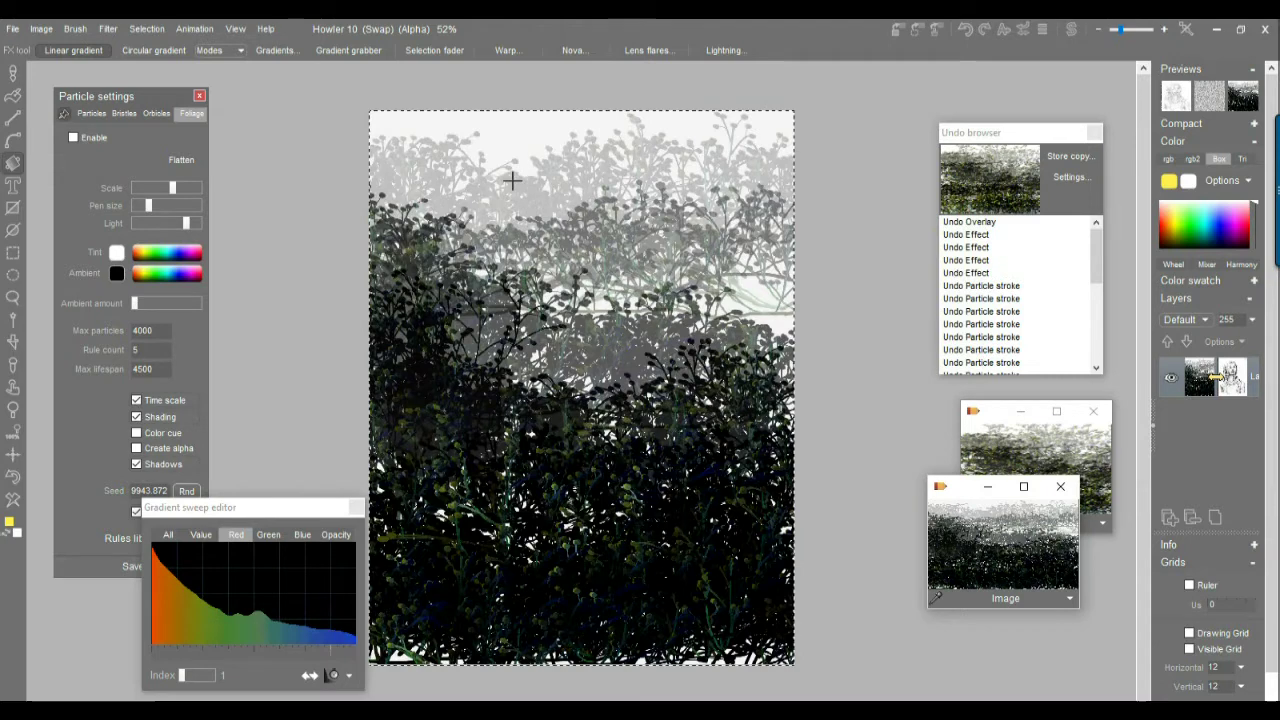
click(14, 480)
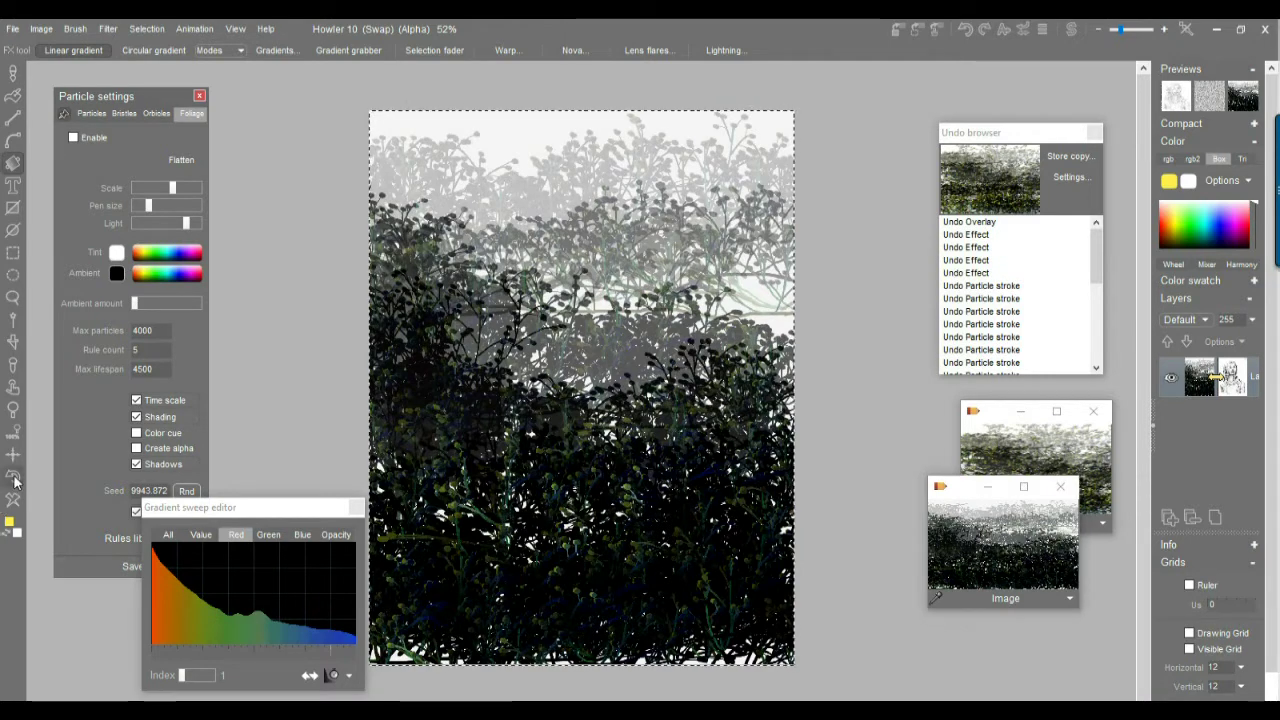
click(14, 480)
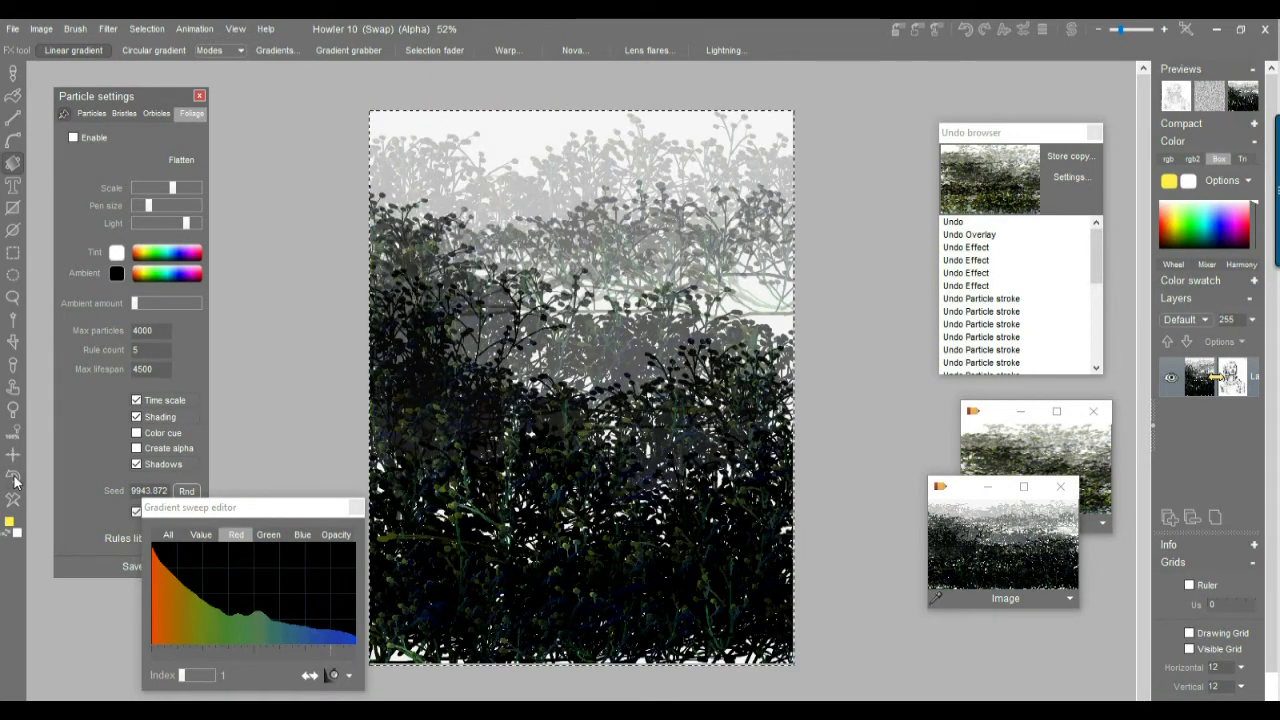
click(1006, 538)
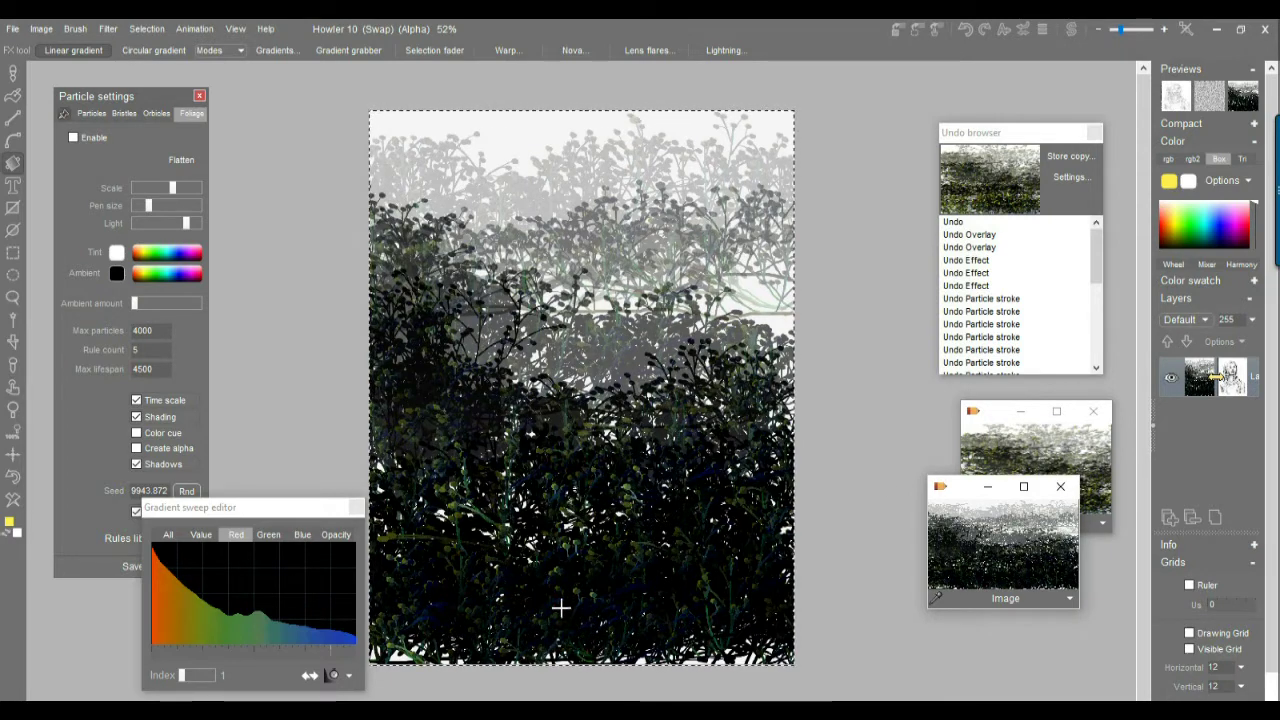
- Set the gradient mode to Additive and apply a vertical gradient over the foliage, orange at the bottom to blue at the top
click(223, 50)
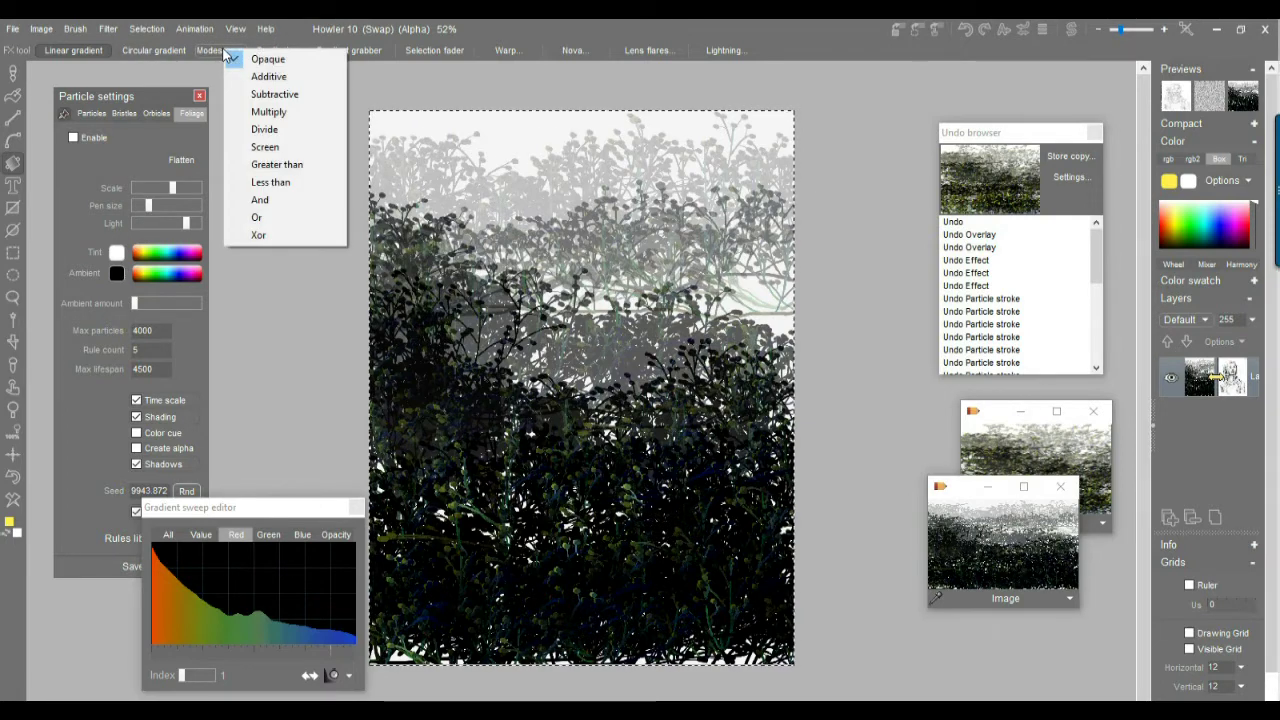
click(285, 80)
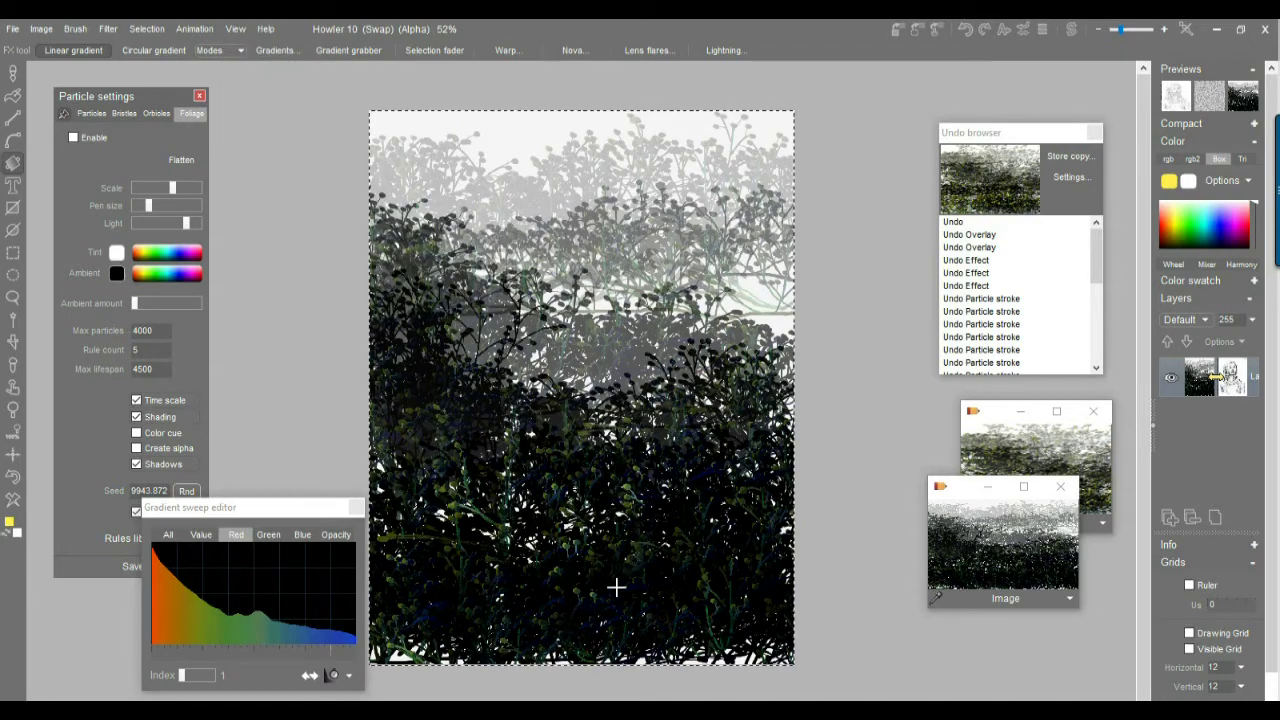
drag(614, 586, 600, 415)
drag(611, 99, 610, 142)
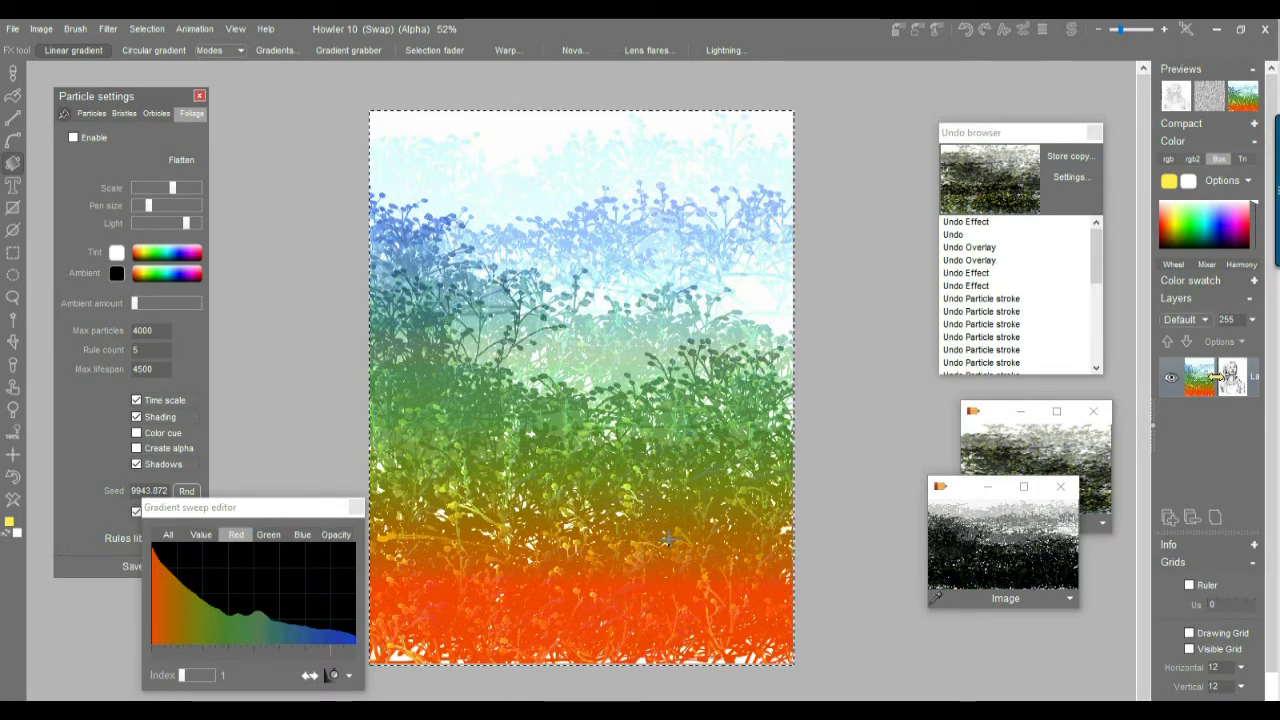
- Fade the Additive gradient to a bit over a third strength with Interactive undo
click(1023, 25)
mouse_move(1041, 72)
mouse_down()
mouse_move(939, 76)
mouse_move(1023, 80)
mouse_up()
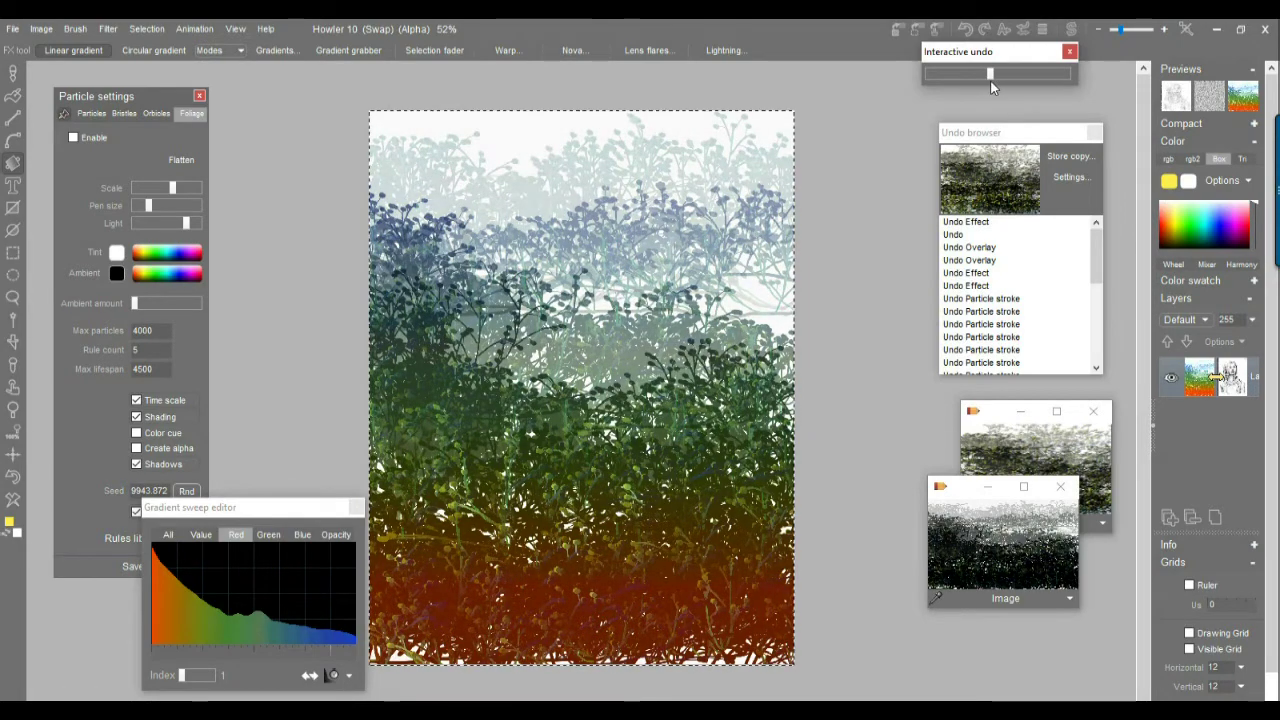
mouse_move(986, 81)
mouse_down()
mouse_move(932, 83)
mouse_move(1072, 72)
mouse_move(978, 79)
mouse_up()
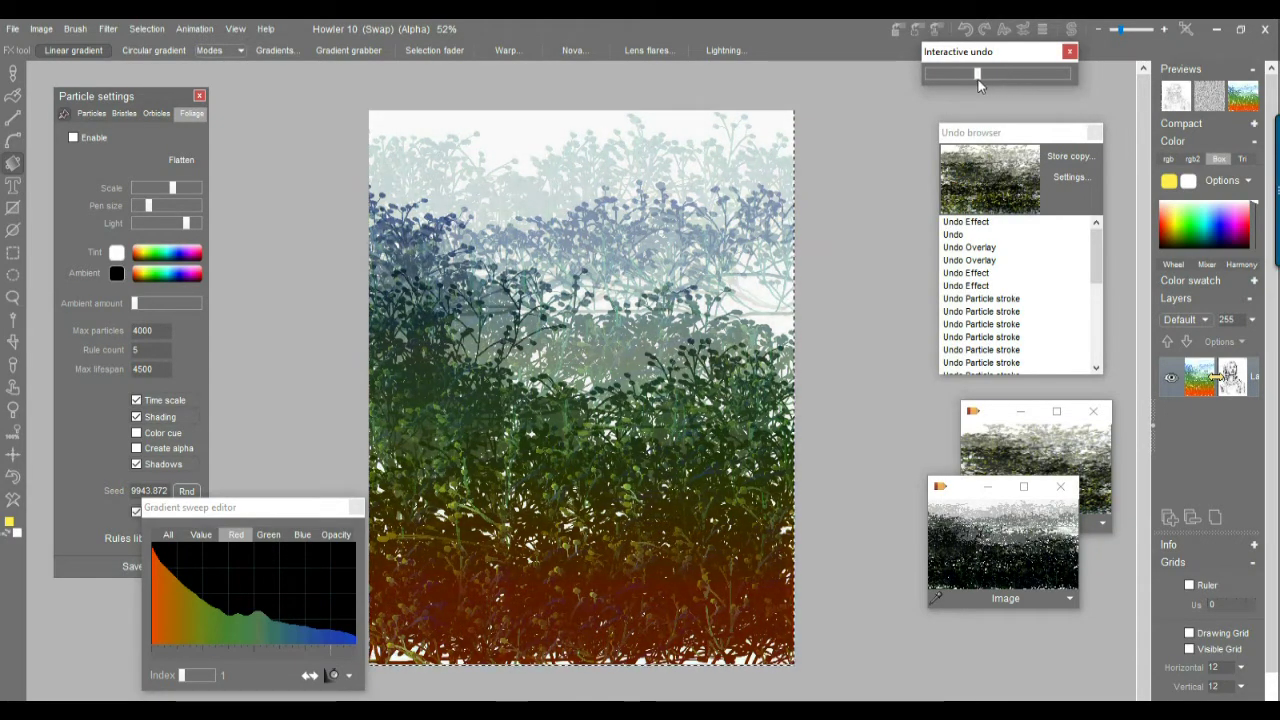
click(105, 29)
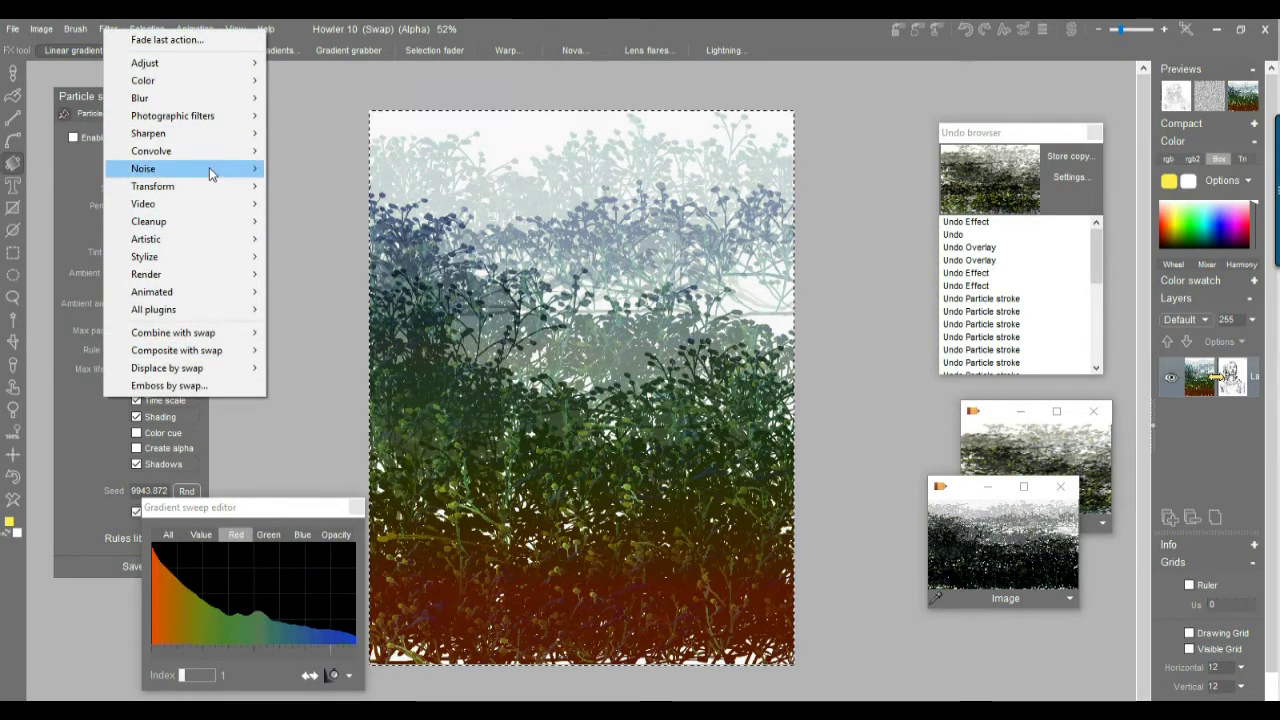
click(566, 27)
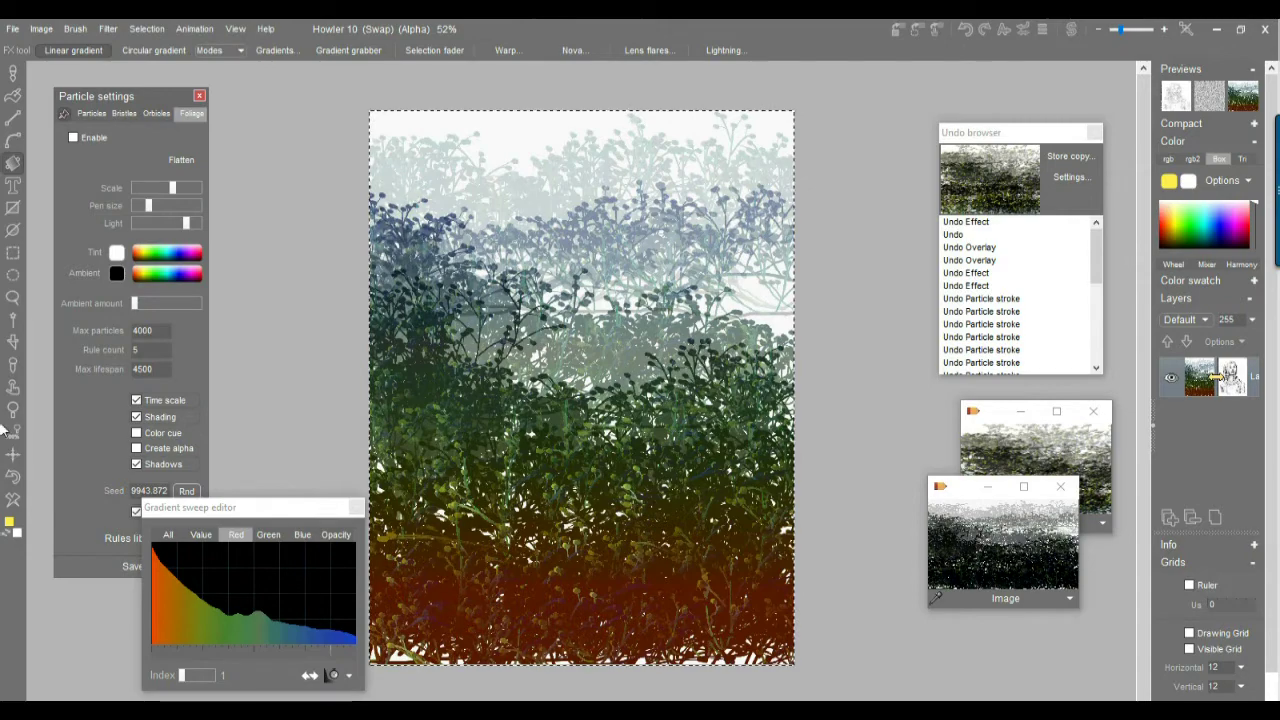
- Bring back the stored foliage image, discarding another Additive gradient tried over it
click(958, 548)
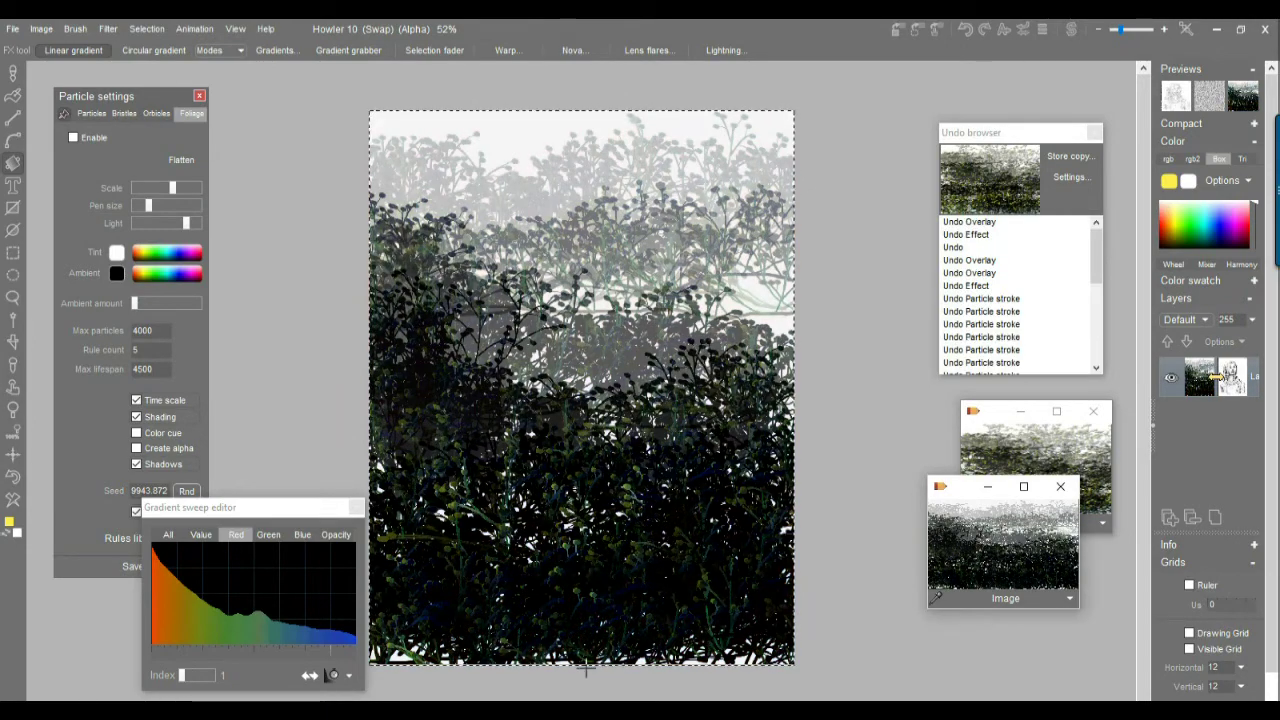
drag(577, 673, 589, 163)
click(1039, 552)
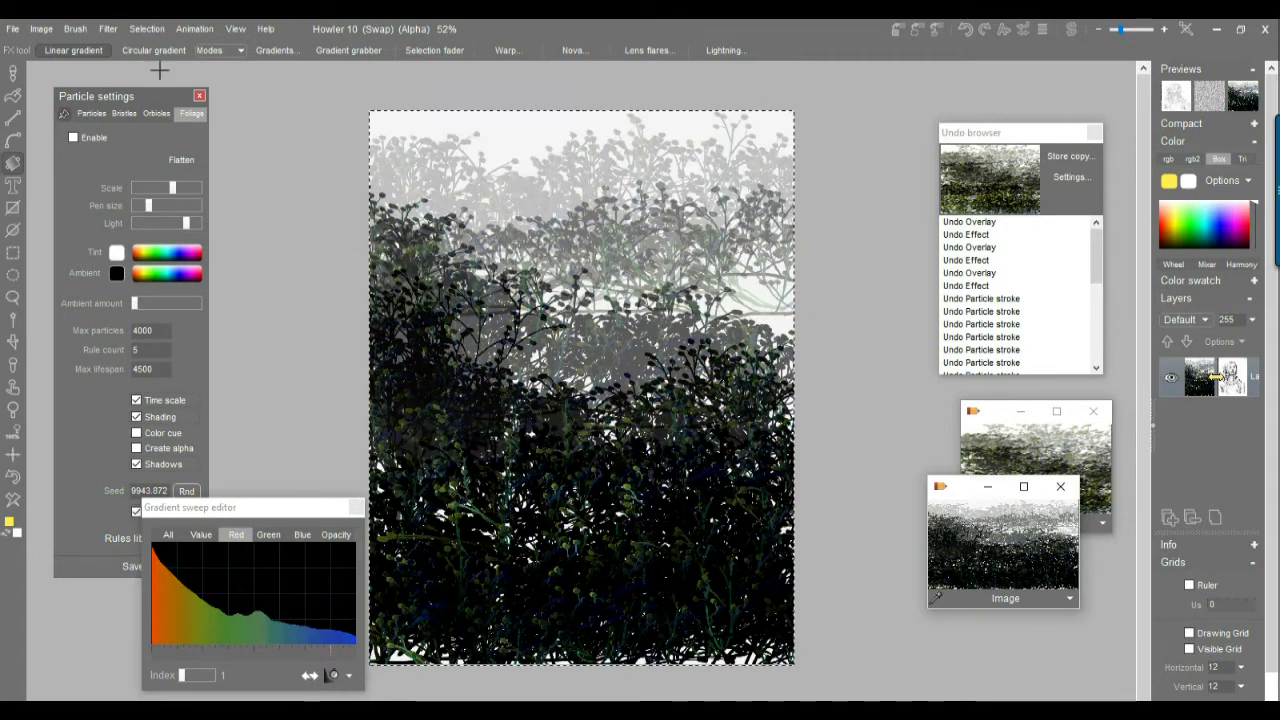
- Set the gradient mode to Multiply and apply a vertical gradient from the foliage's base up to near the canvas top
click(216, 51)
click(290, 114)
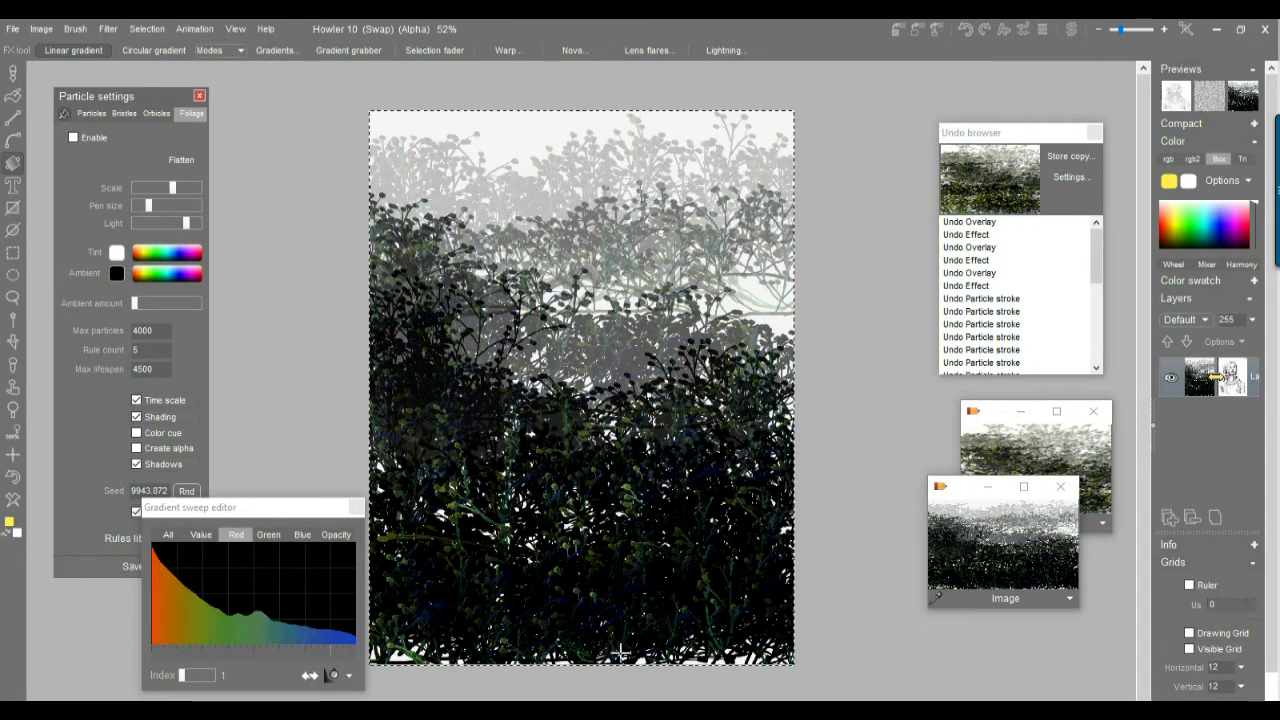
drag(577, 661, 580, 348)
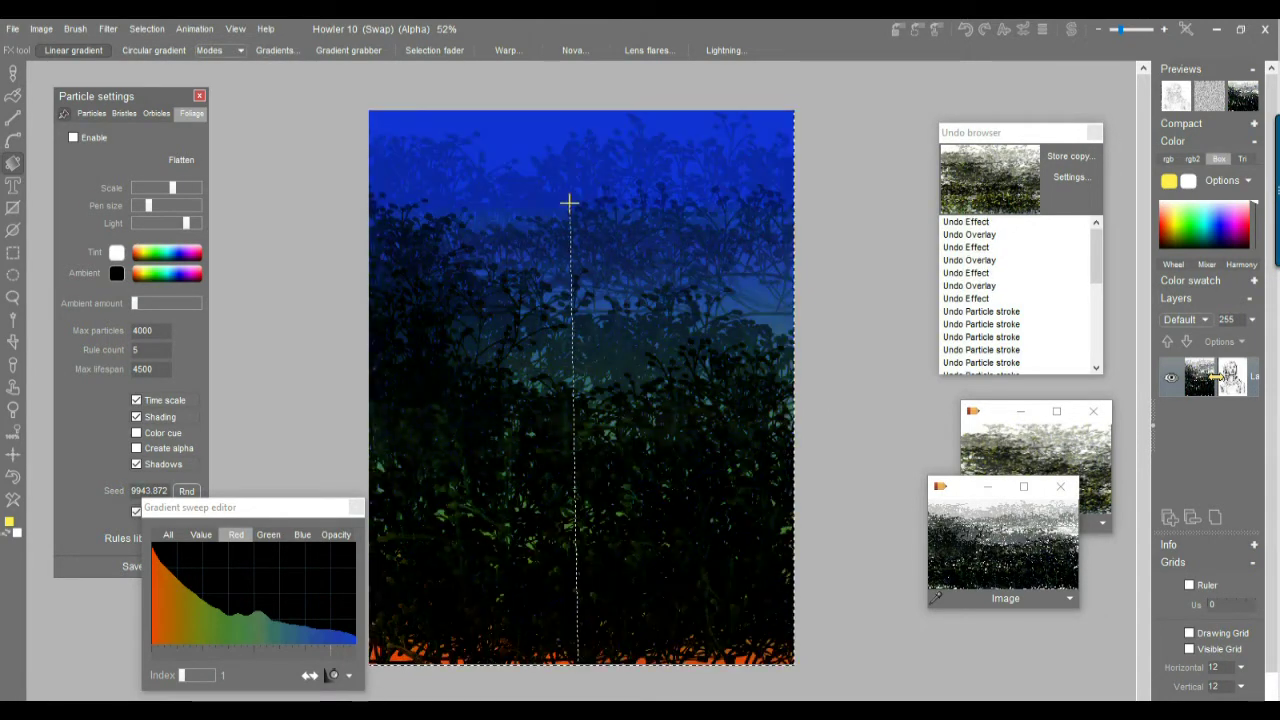
drag(566, 192, 564, 148)
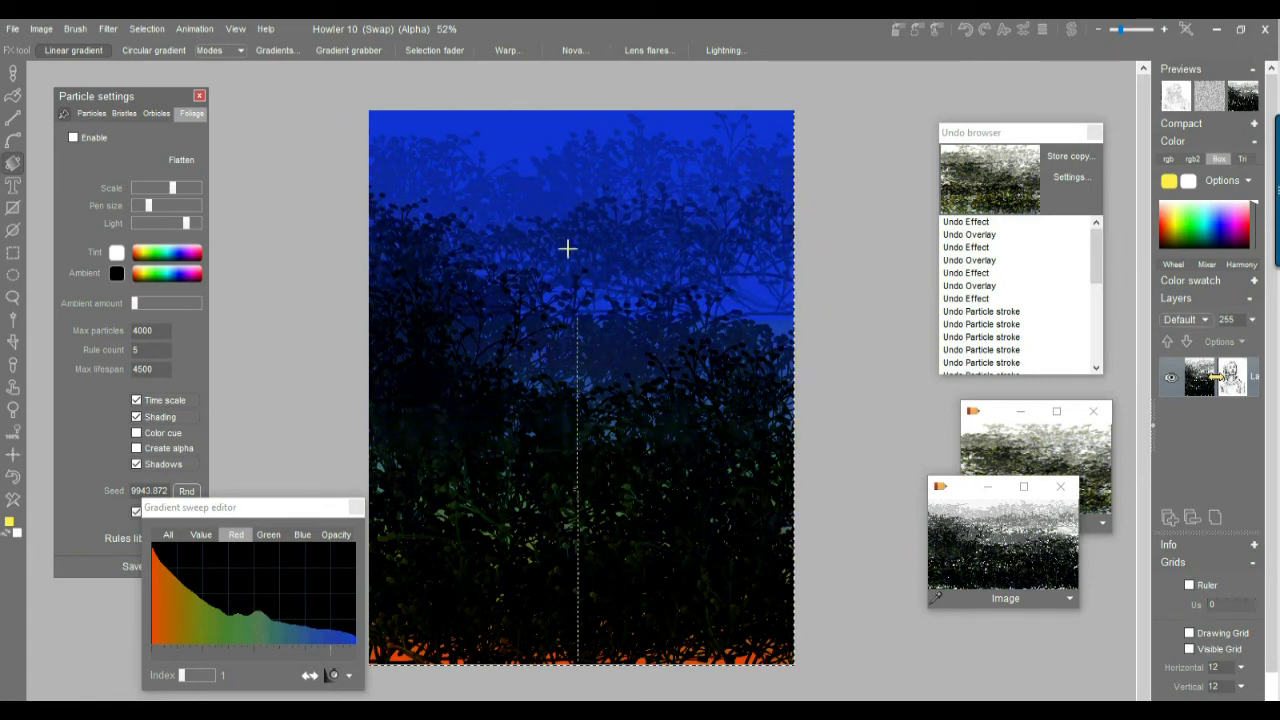
drag(567, 248, 598, 144)
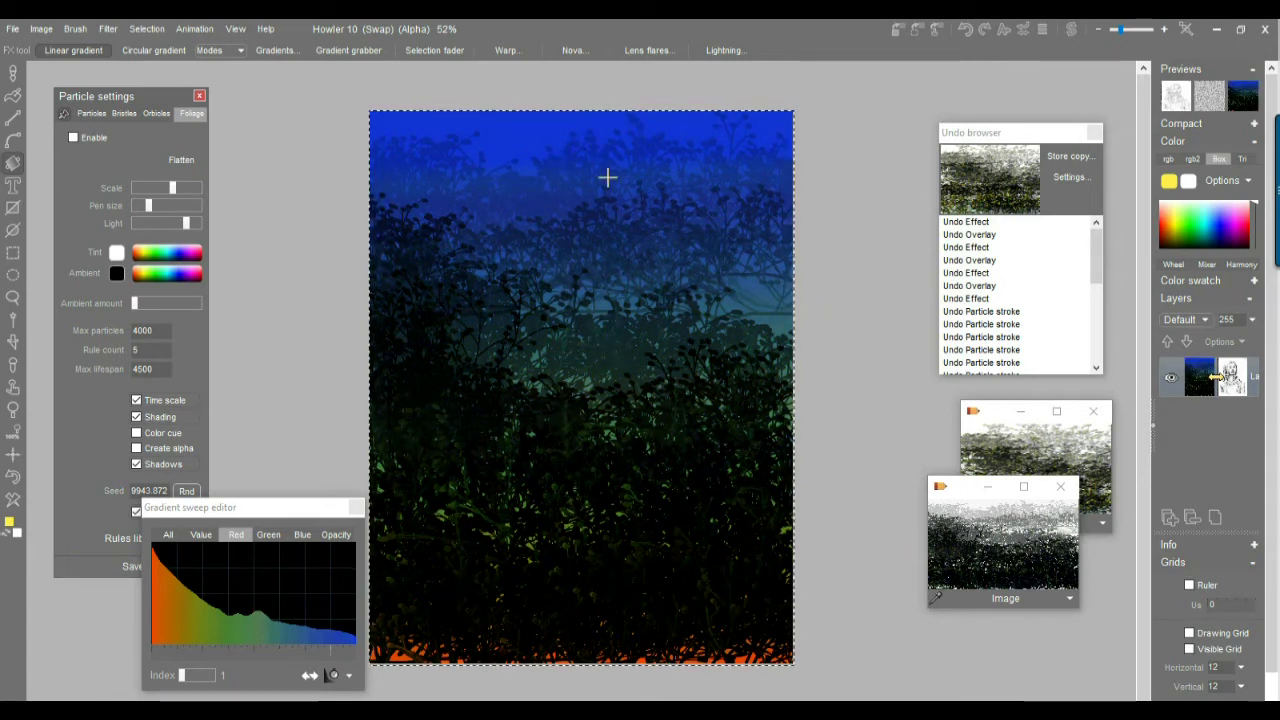
- Fade the Multiply gradient to a little over half strength with Interactive undo
click(1021, 29)
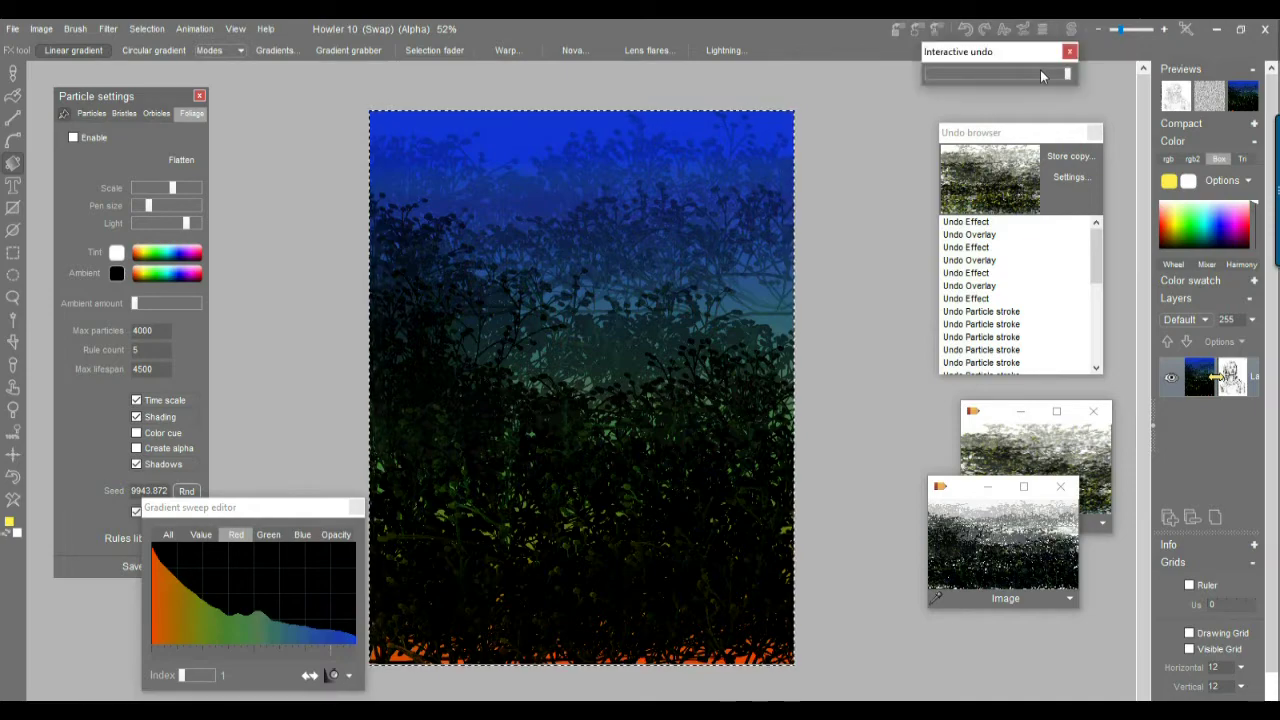
mouse_move(1057, 77)
mouse_down()
mouse_move(916, 77)
mouse_move(1057, 74)
mouse_up()
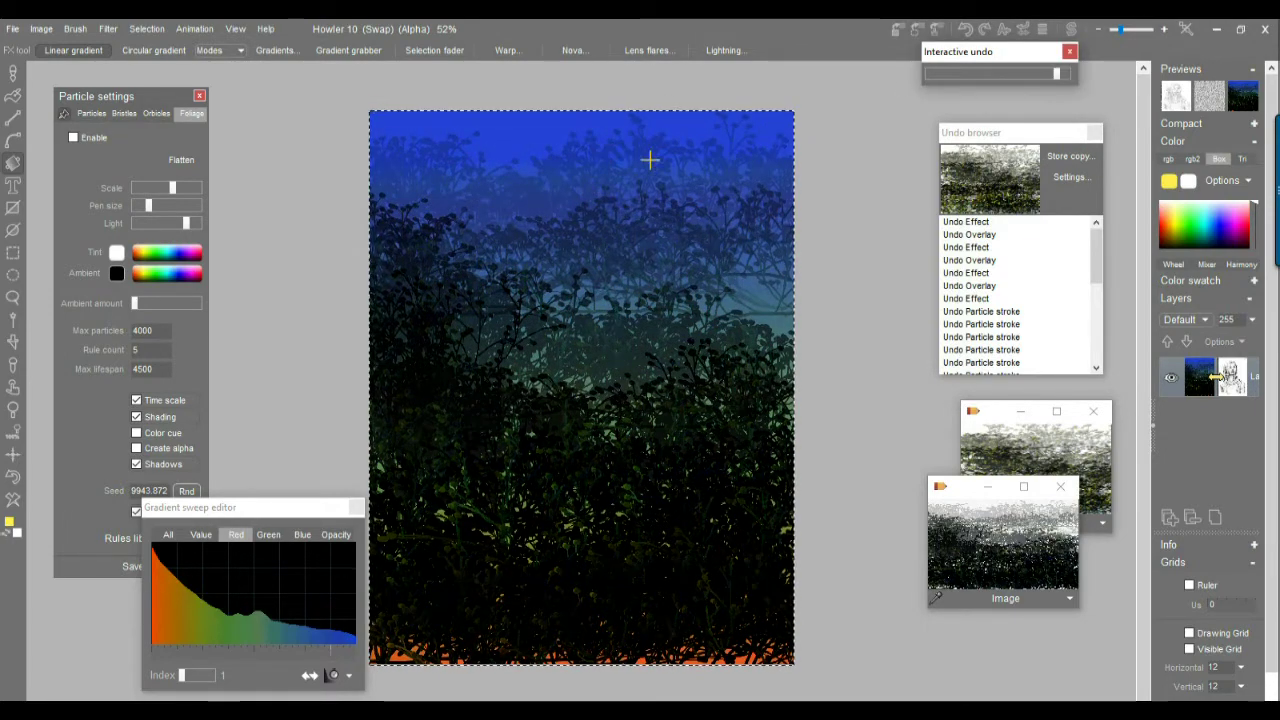
drag(1057, 74, 1007, 80)
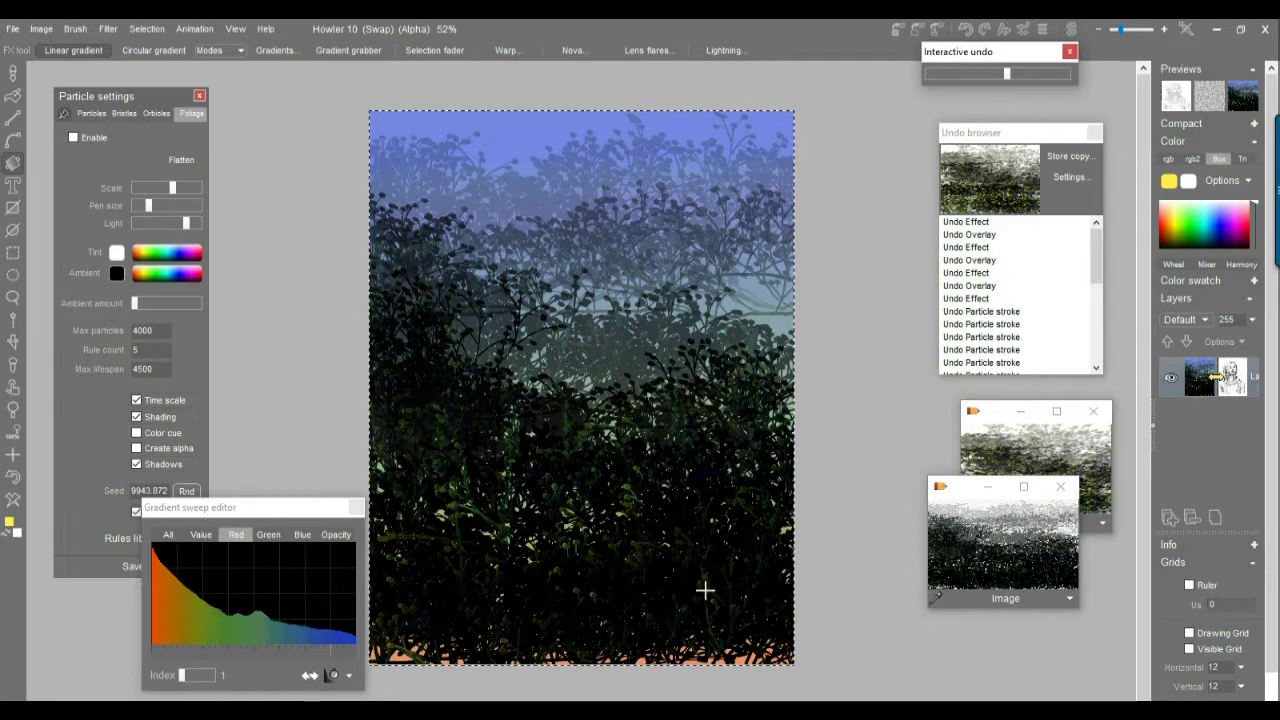
click(631, 29)
- Restore the stored foliage image over the faded Multiply result
click(1016, 530)
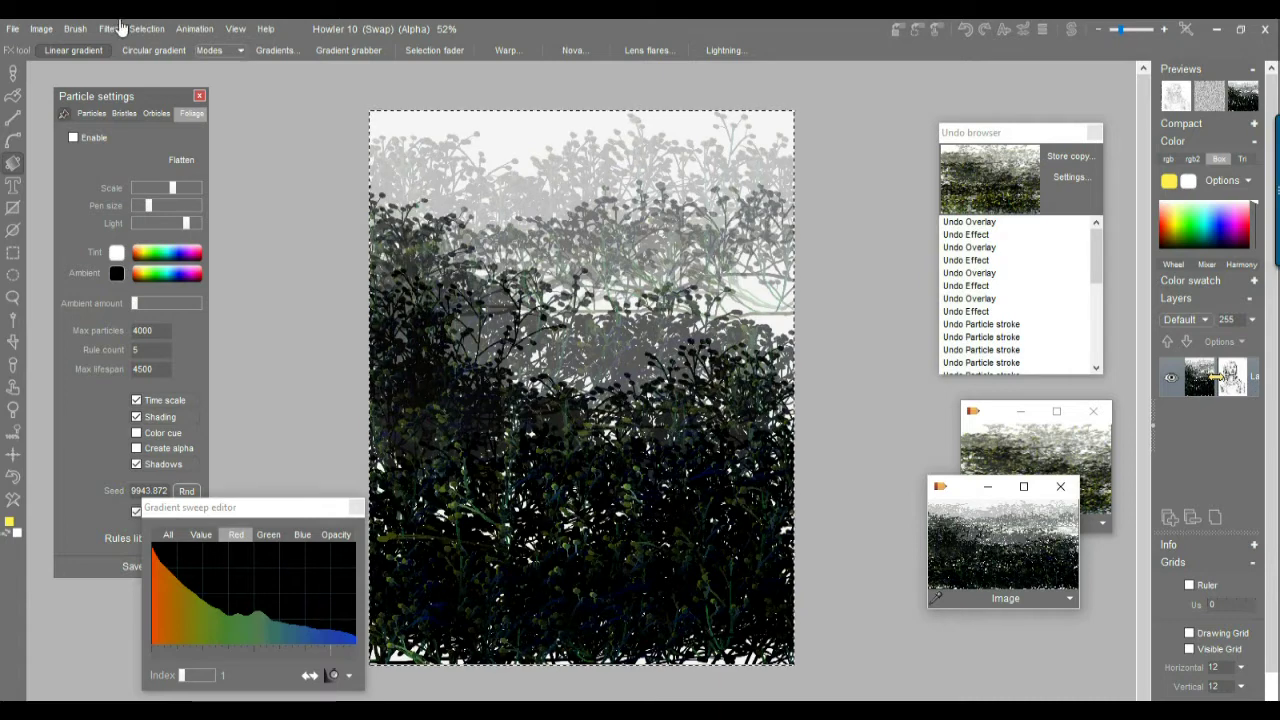
click(106, 29)
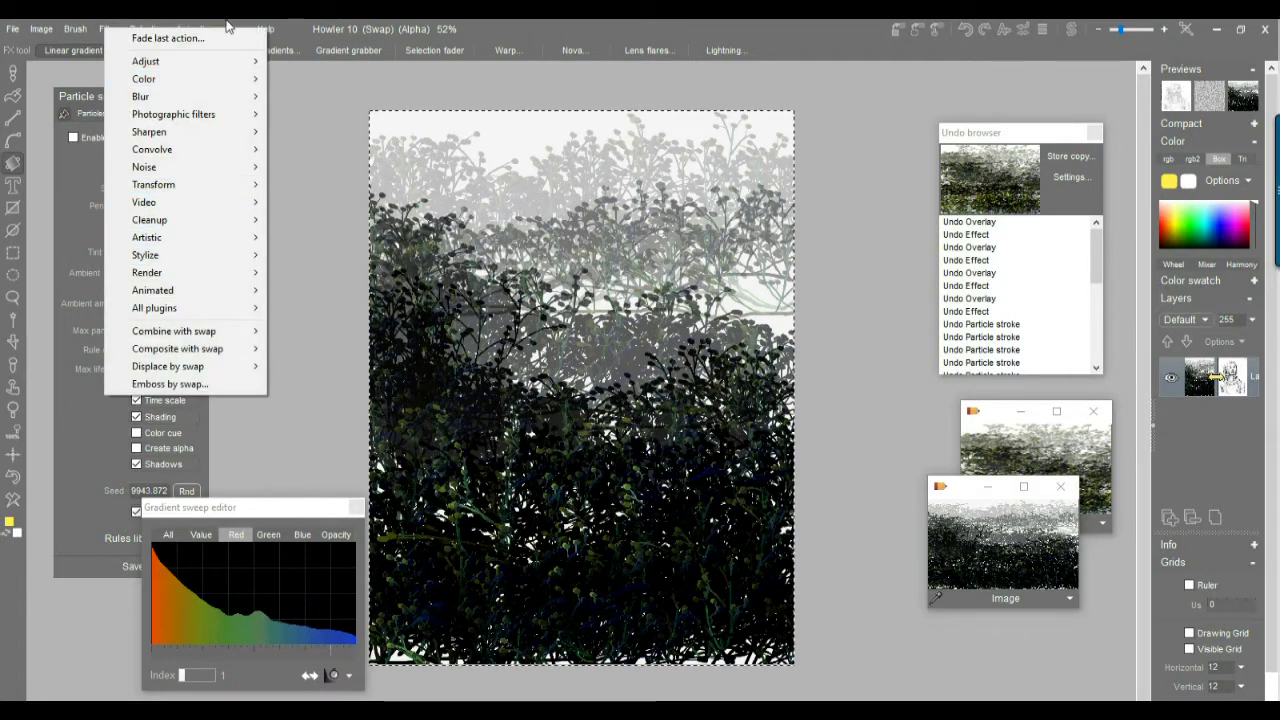
click(507, 28)
- Apply a vertical Screen-mode gradient over the foliage, orange at the bottom to blue at the top, and fade it to about one third
click(215, 51)
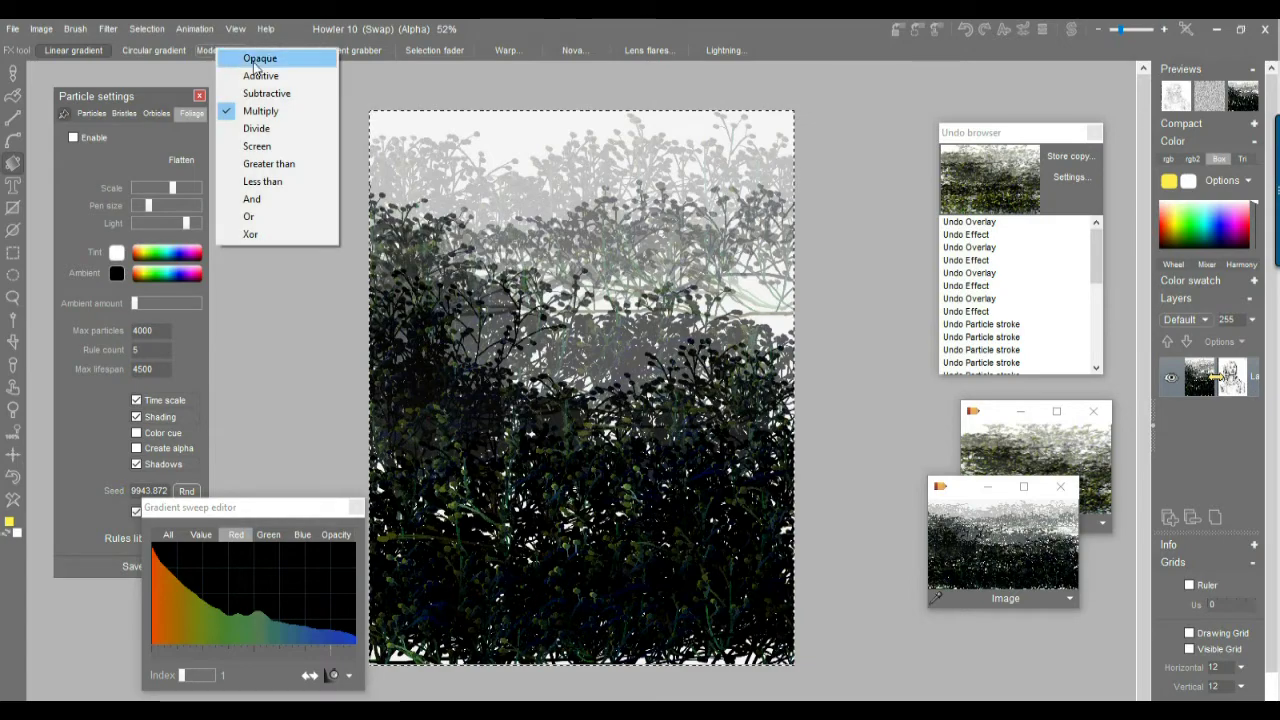
click(278, 146)
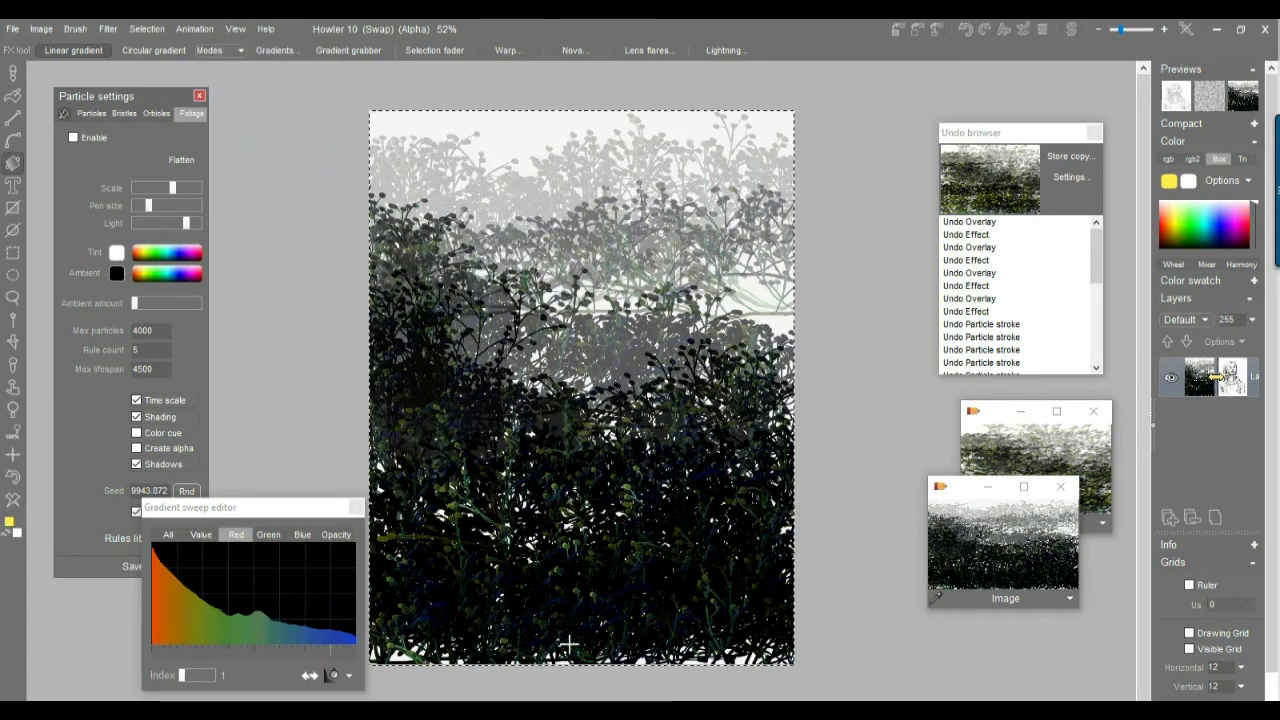
drag(568, 645, 541, 234)
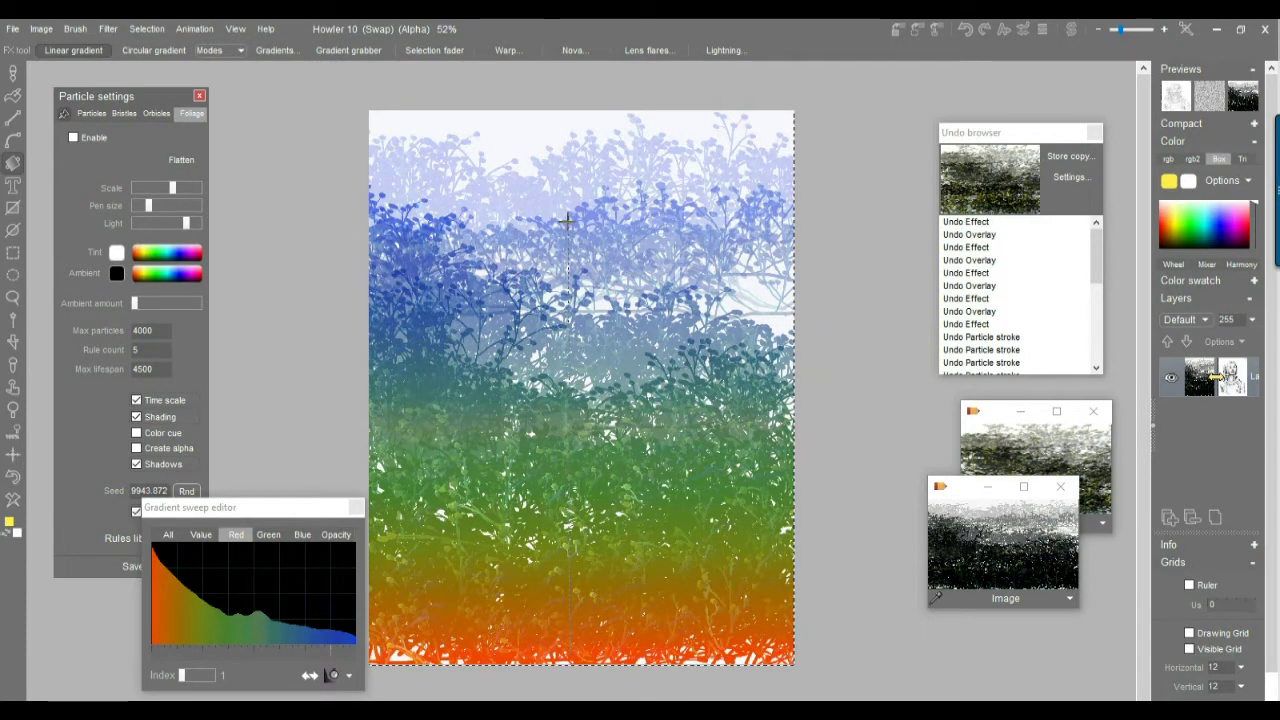
click(1024, 30)
drag(1065, 71, 974, 66)
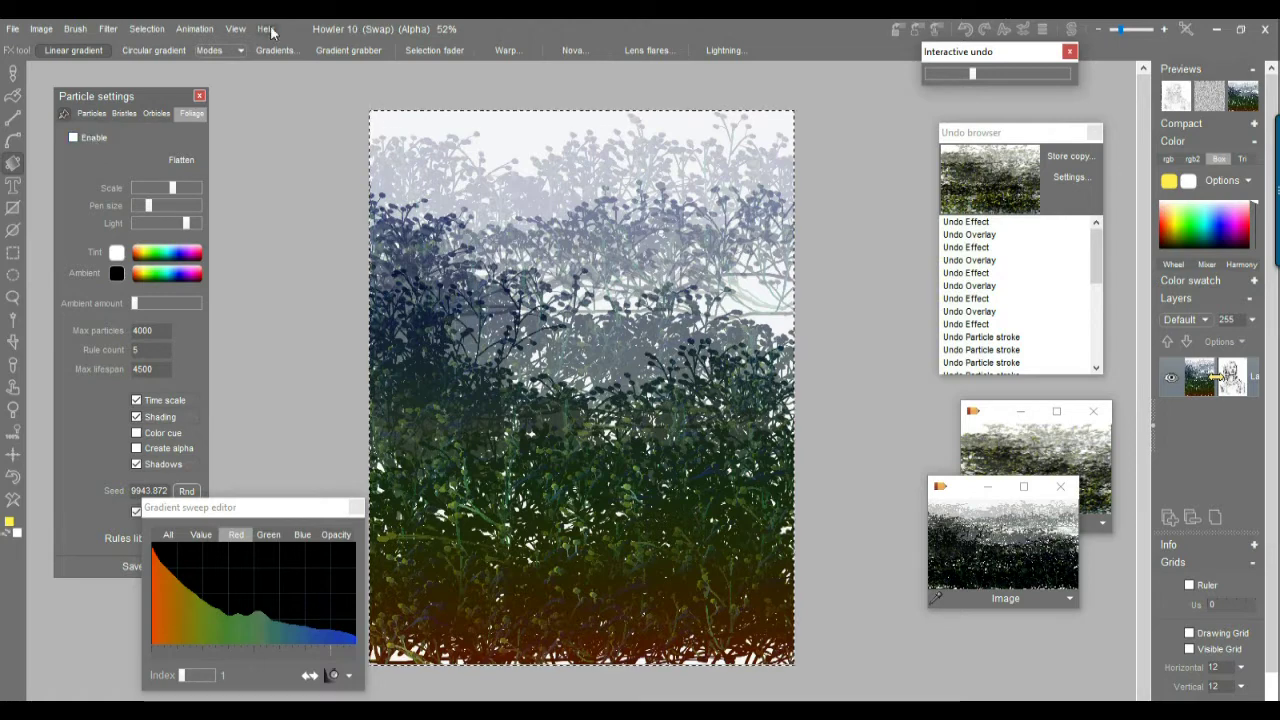
- Apply a vertical Less than-mode gradient from orange at the bottom to blue at the top, and fade it slightly with Interactive undo
click(242, 47)
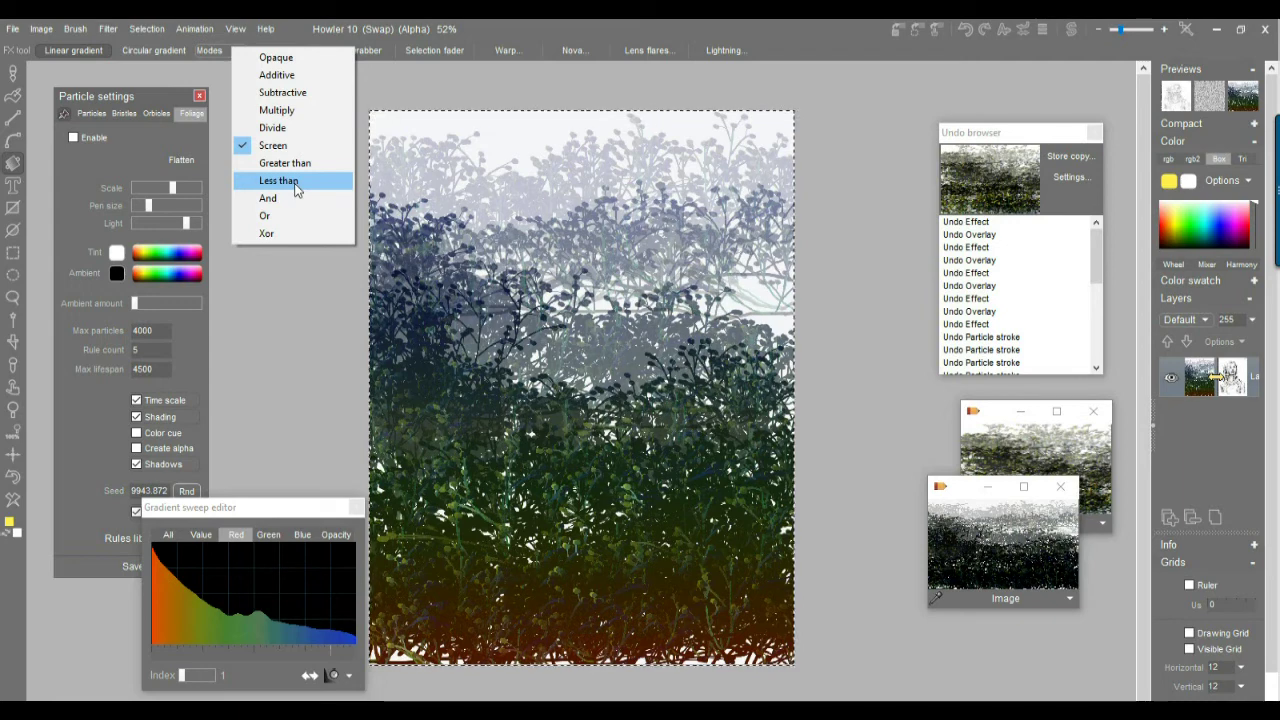
click(279, 181)
drag(594, 664, 582, 188)
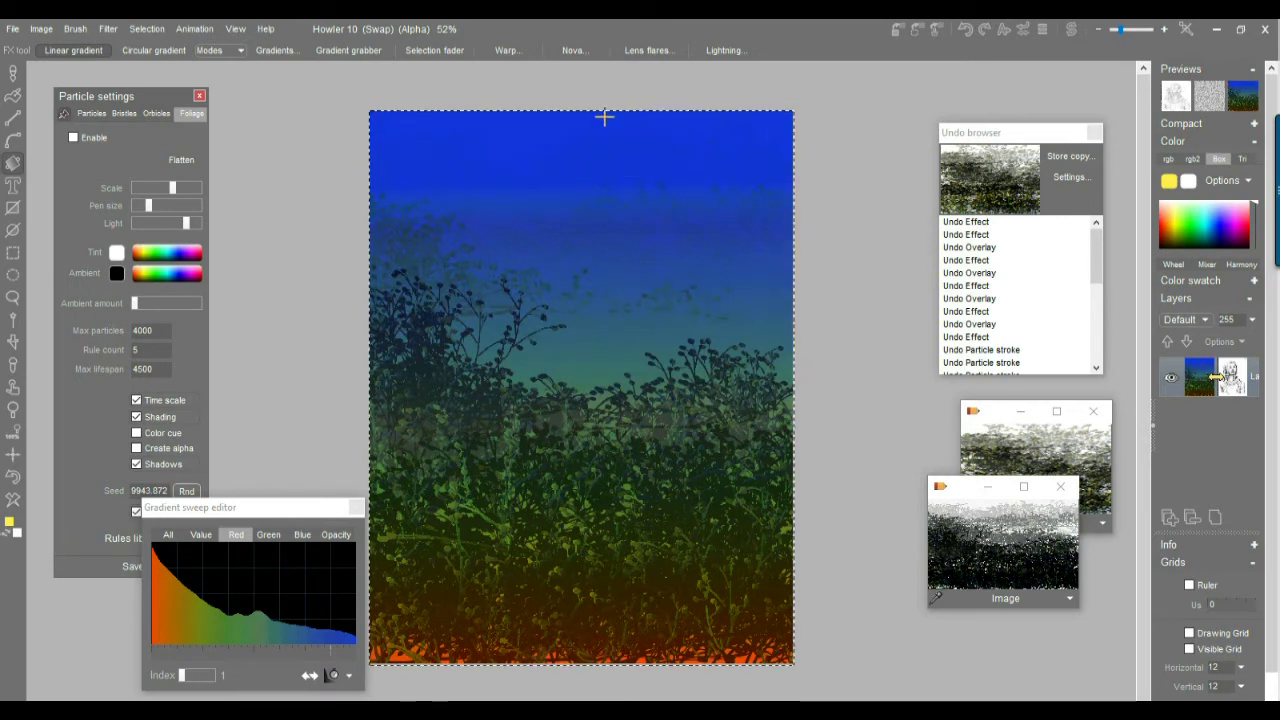
click(1005, 28)
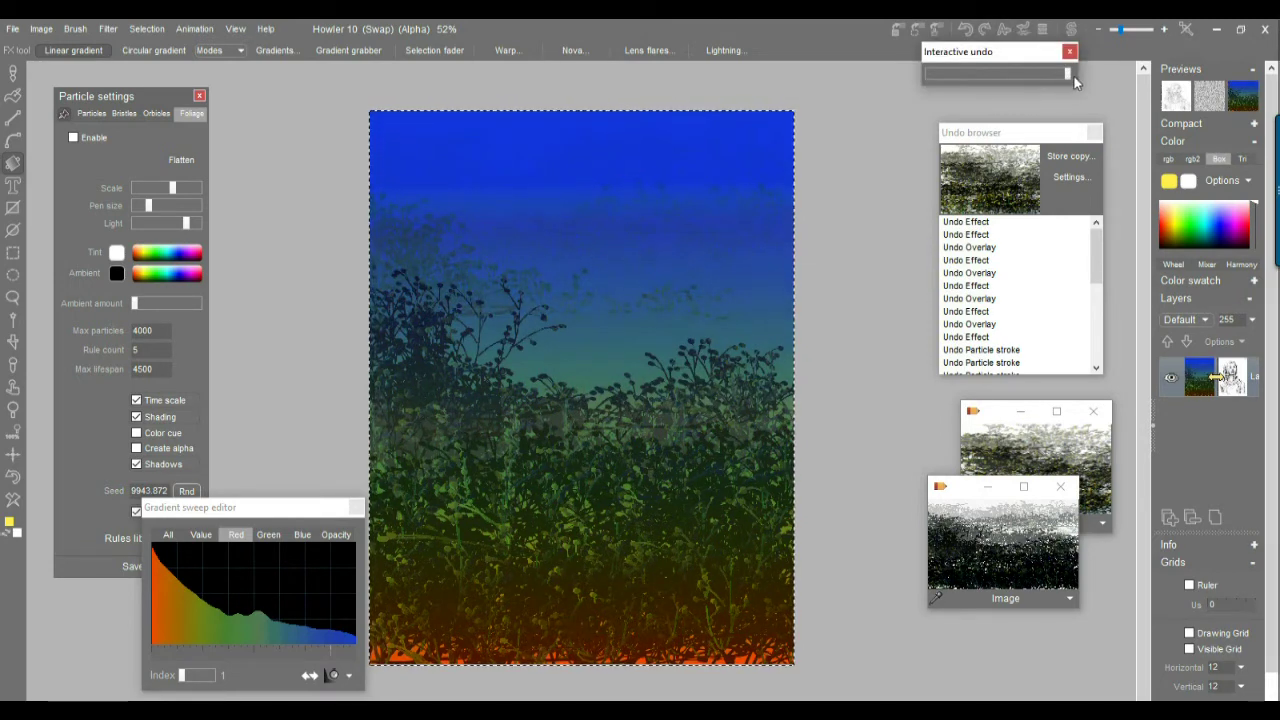
mouse_move(1066, 74)
mouse_down()
mouse_move(985, 74)
mouse_move(1058, 84)
mouse_up()
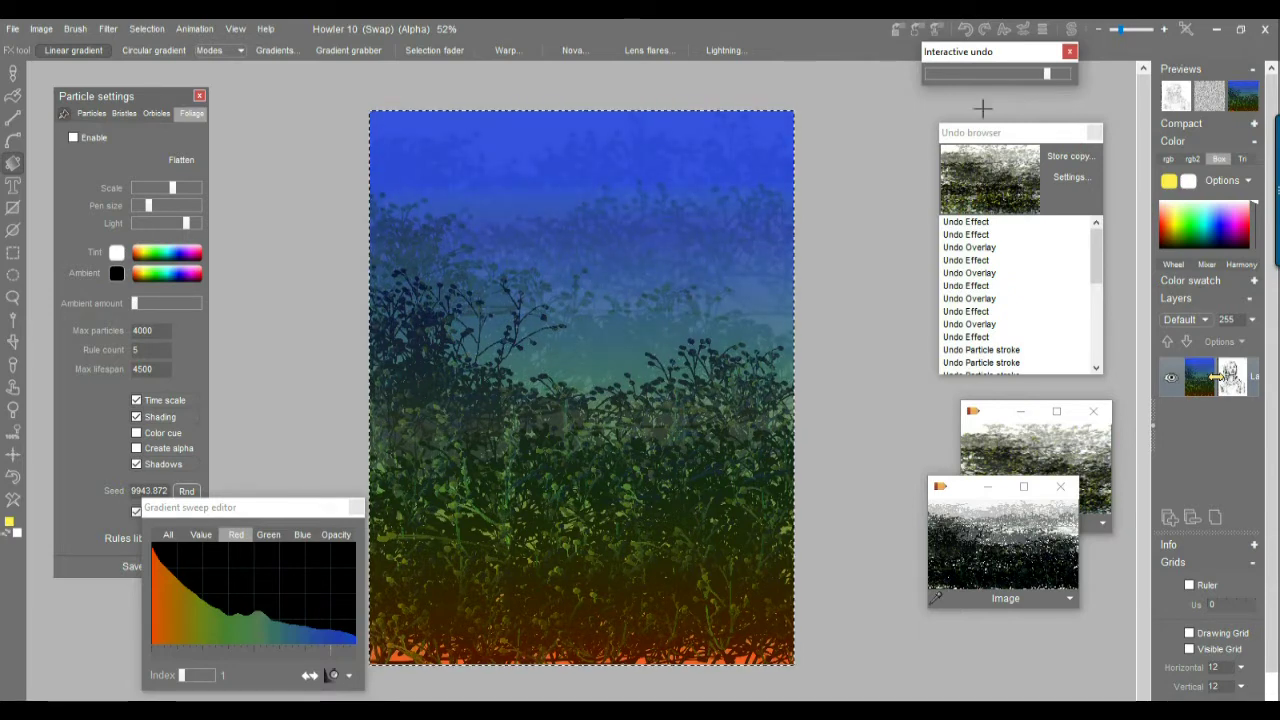
- Enable the foliage particle brush, try painting a tall dark bush over the gradient-tinted foliage, and undo it
click(73, 138)
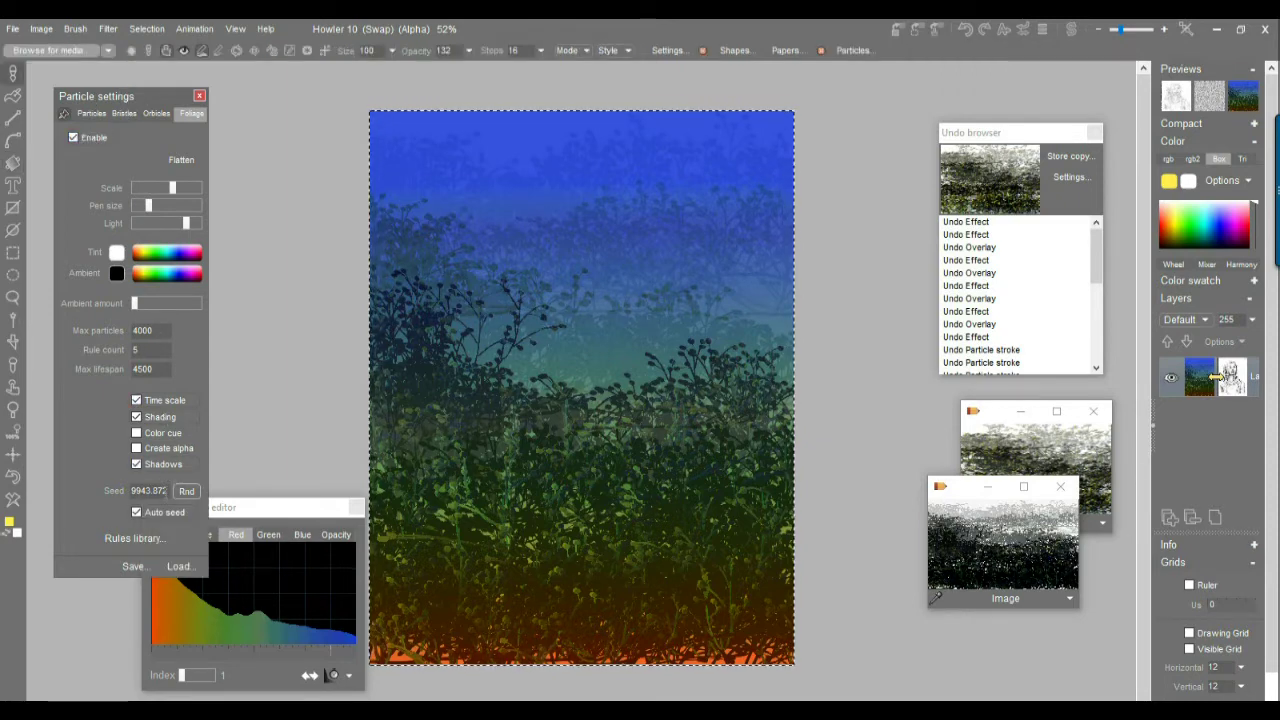
drag(496, 618, 530, 477)
mouse_move(635, 332)
mouse_down()
mouse_move(657, 215)
mouse_move(497, 594)
mouse_move(523, 547)
mouse_move(611, 487)
mouse_up()
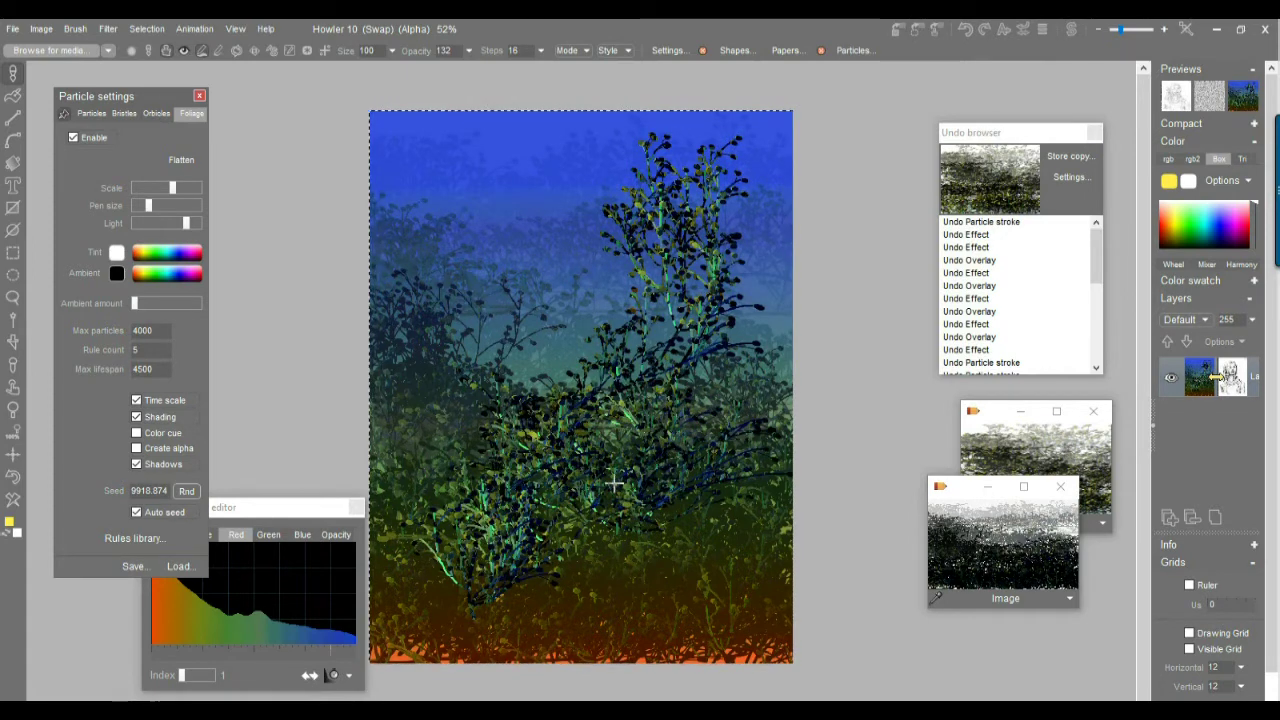
mouse_move(603, 571)
mouse_down()
mouse_move(634, 566)
mouse_move(409, 571)
mouse_move(672, 610)
mouse_up()
mouse_move(585, 600)
mouse_down()
mouse_move(651, 580)
mouse_move(609, 486)
mouse_move(680, 452)
mouse_up()
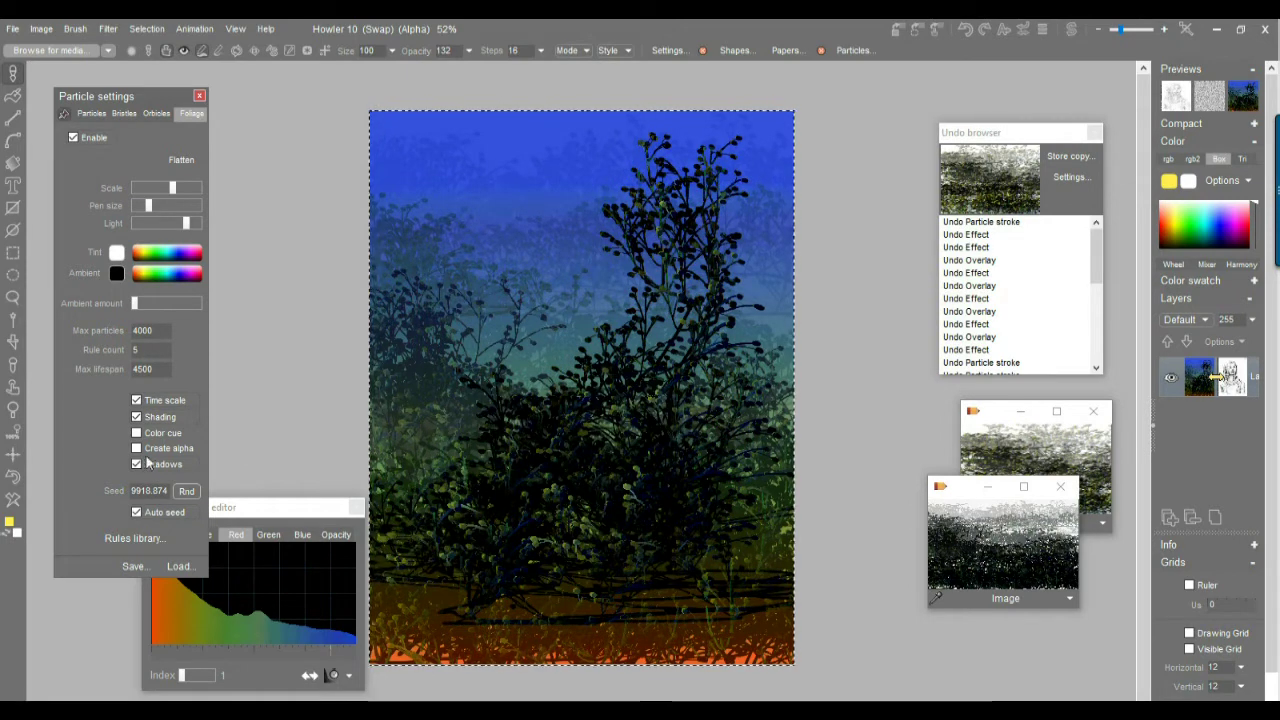
click(14, 478)
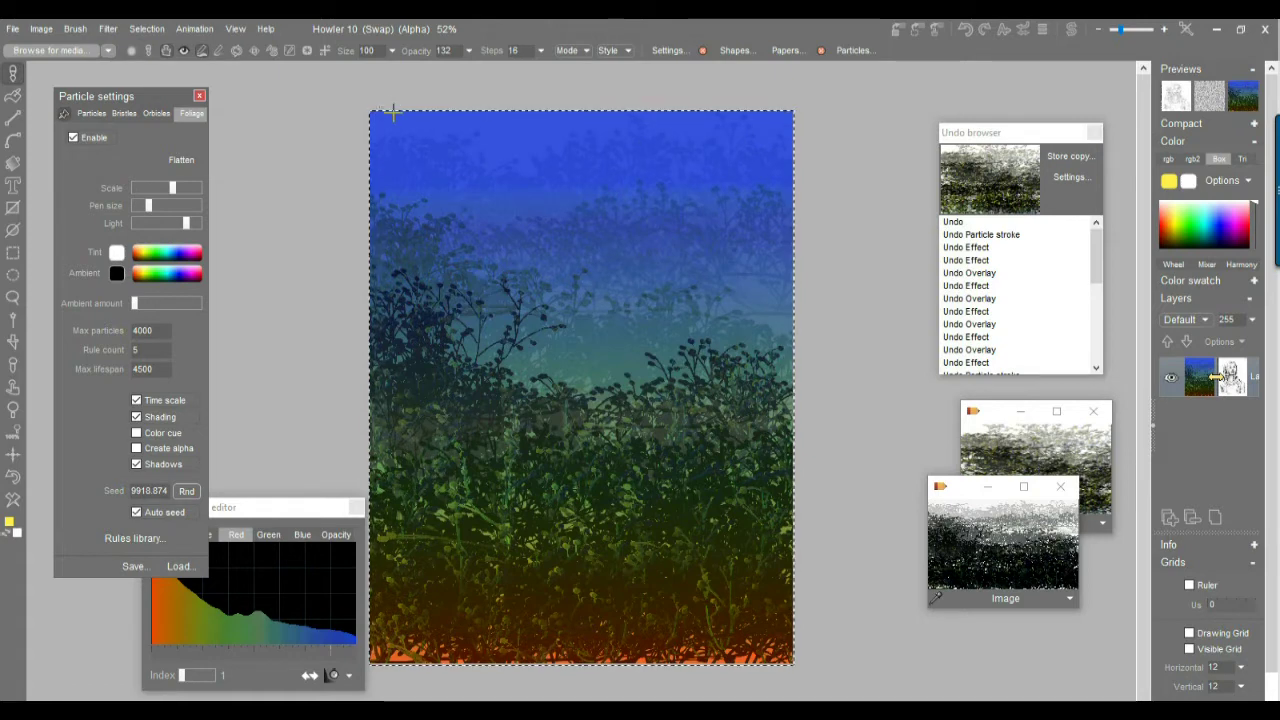
- Start the Lighting tool on the gradient-tinted foliage, raise the texture height to near maximum, and set Multiply original to its minimum
click(104, 29)
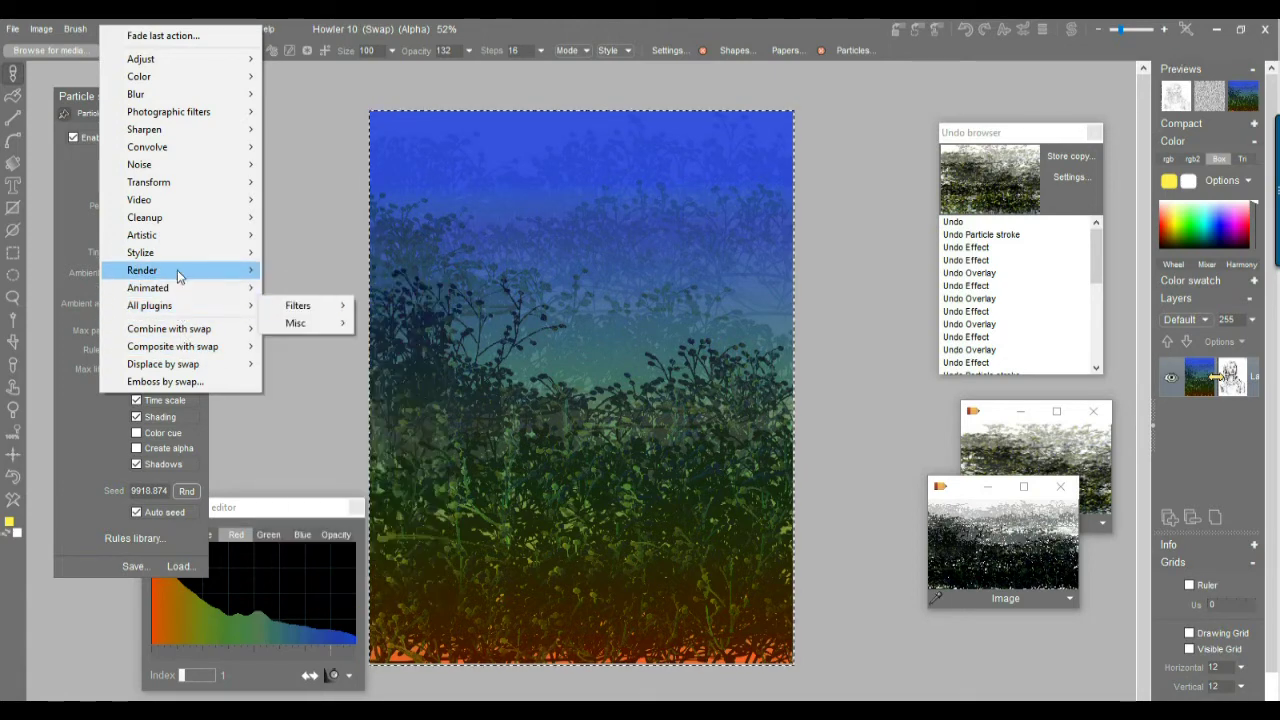
mouse_move(179, 254)
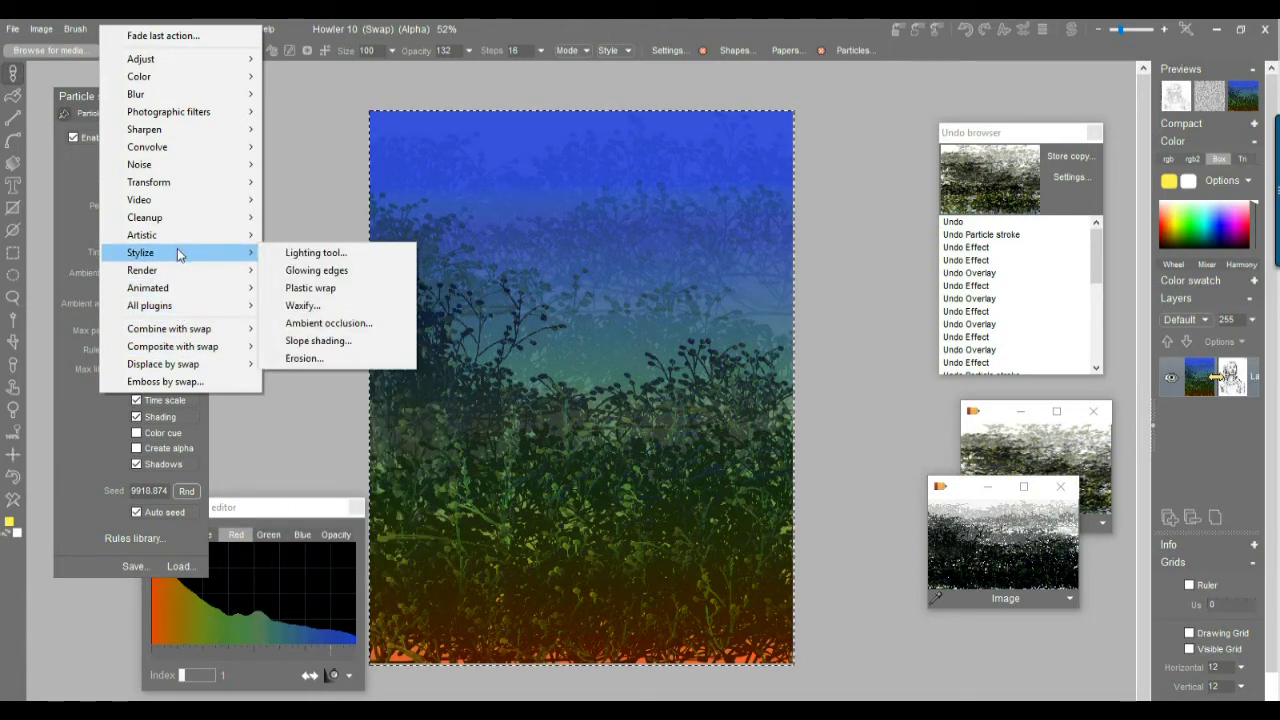
click(318, 253)
drag(583, 258, 235, 424)
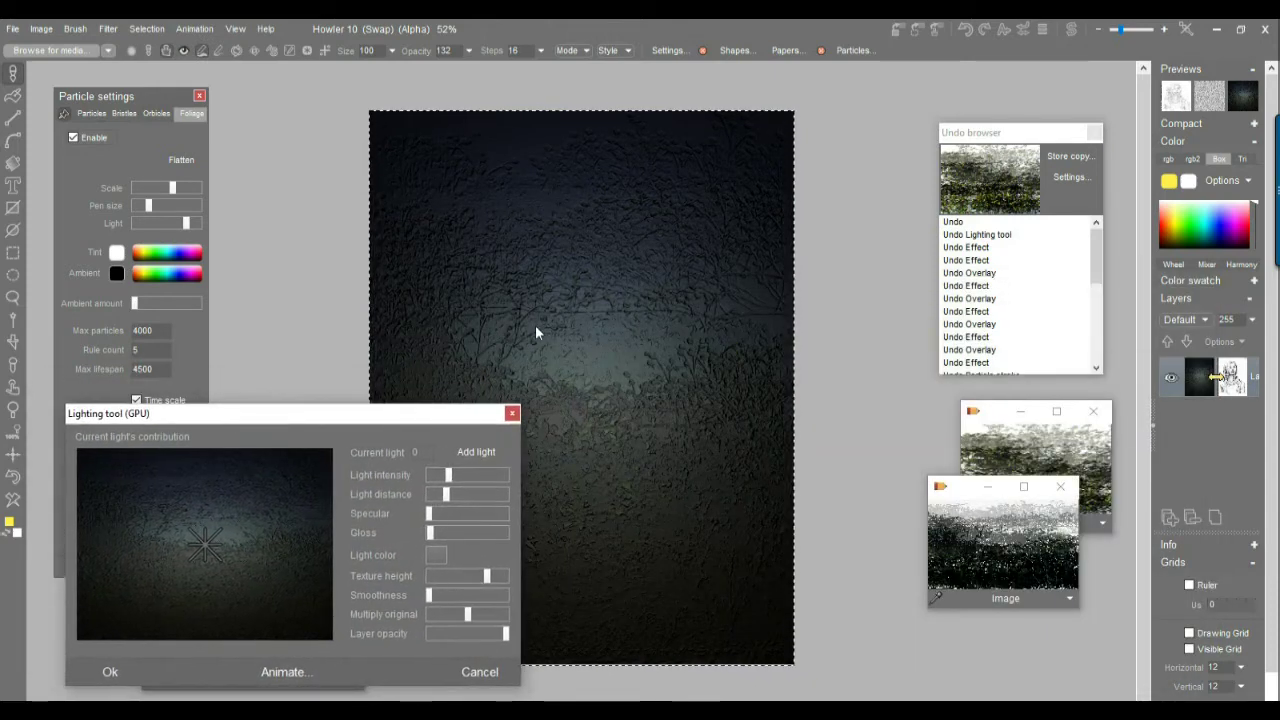
drag(492, 575, 510, 574)
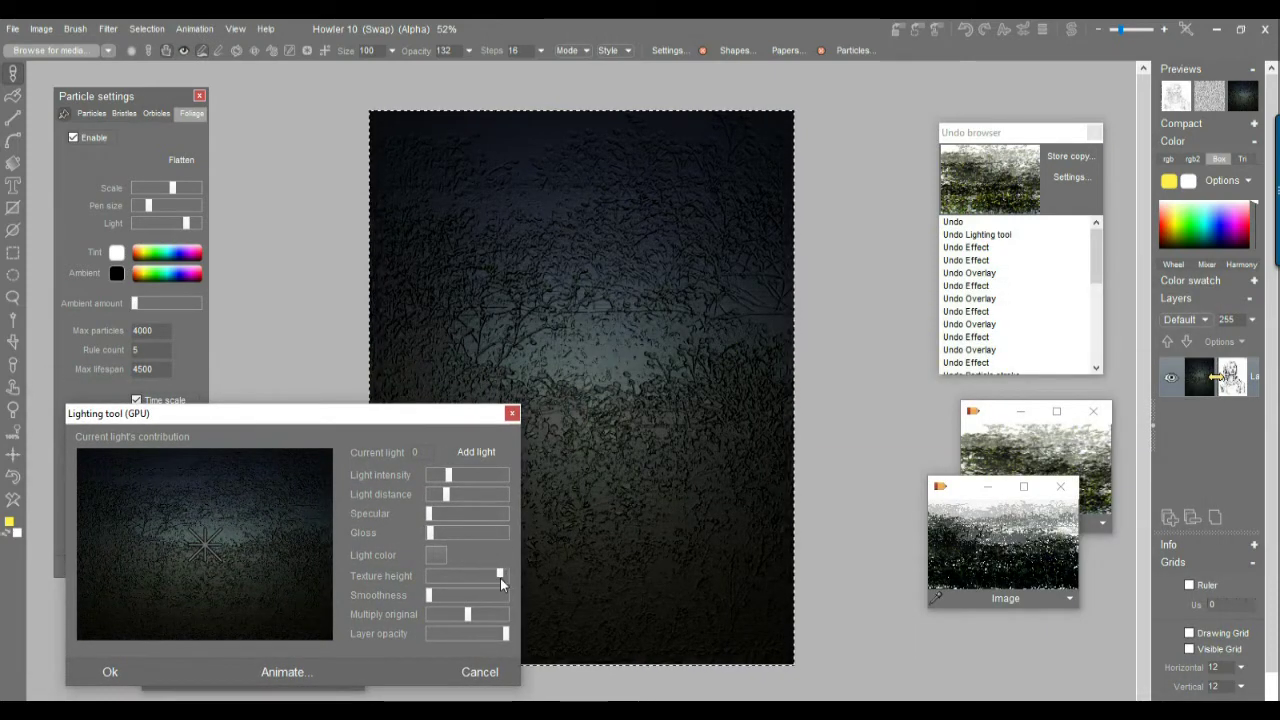
drag(469, 621, 411, 617)
- Set the light intensity to maximum, place the light over the bright area in the upper middle, and shorten the light distance slightly
drag(448, 475, 491, 472)
mouse_move(238, 505)
mouse_down()
mouse_move(212, 448)
mouse_move(214, 518)
mouse_move(194, 491)
mouse_move(196, 508)
mouse_up()
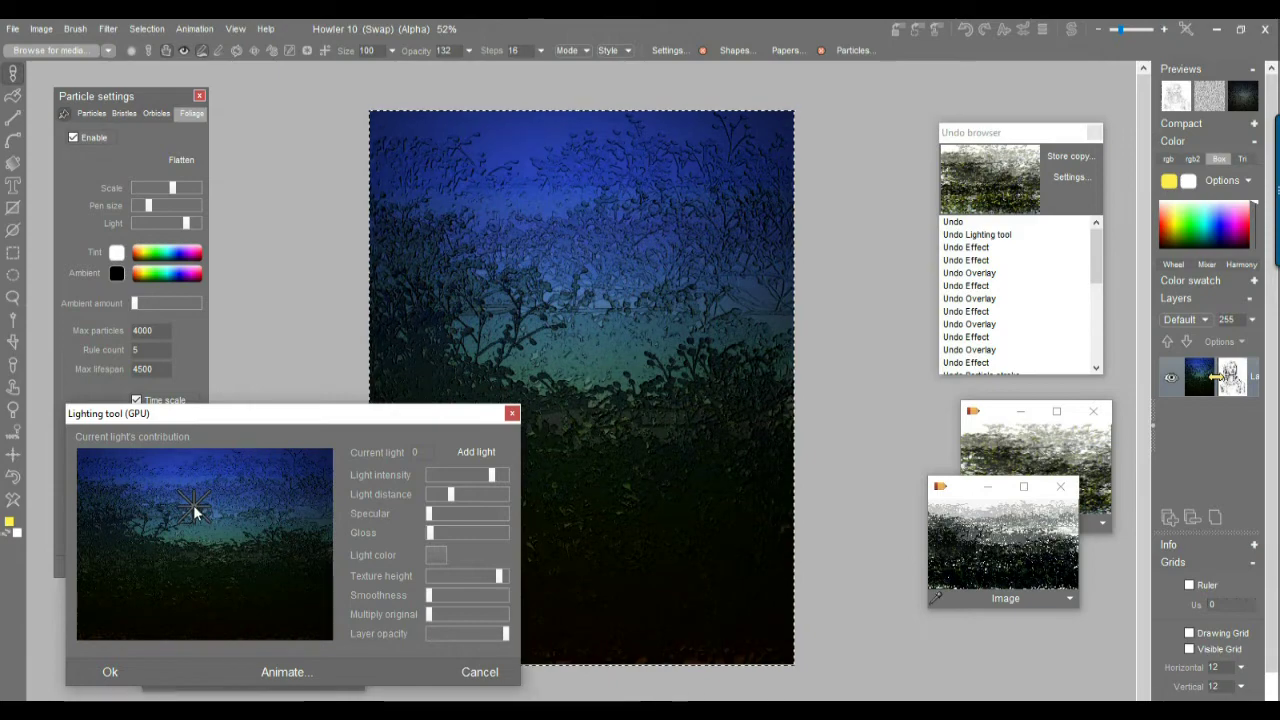
drag(454, 494, 448, 496)
drag(528, 472, 527, 475)
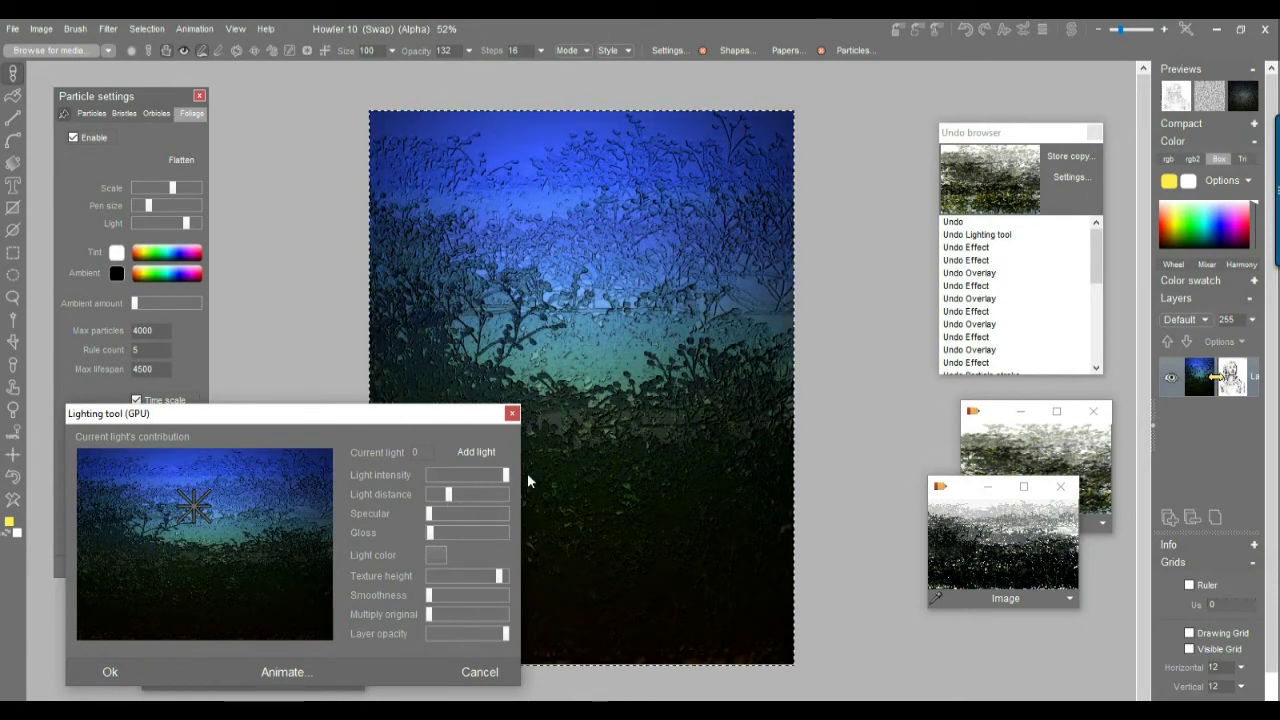
drag(449, 494, 443, 495)
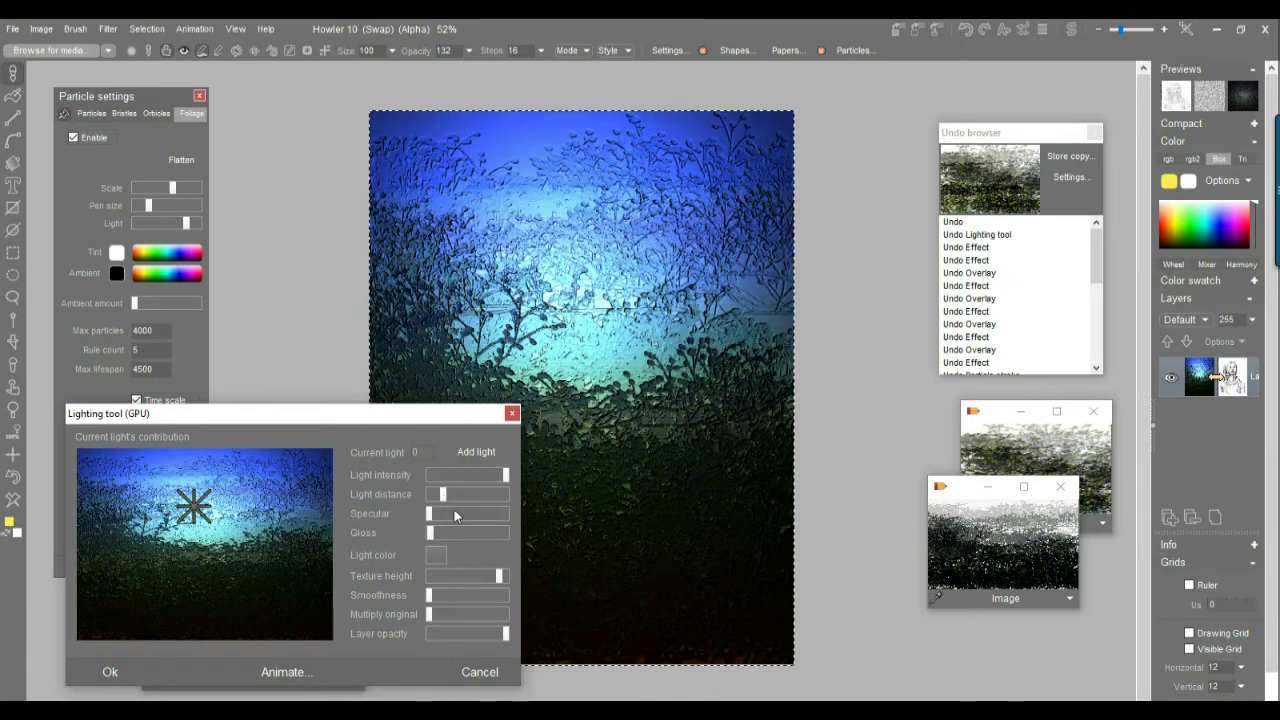
- Lower the lighting's texture height to about half, try stronger smoothness, and settle on a smoothness just above minimum
drag(499, 576, 465, 597)
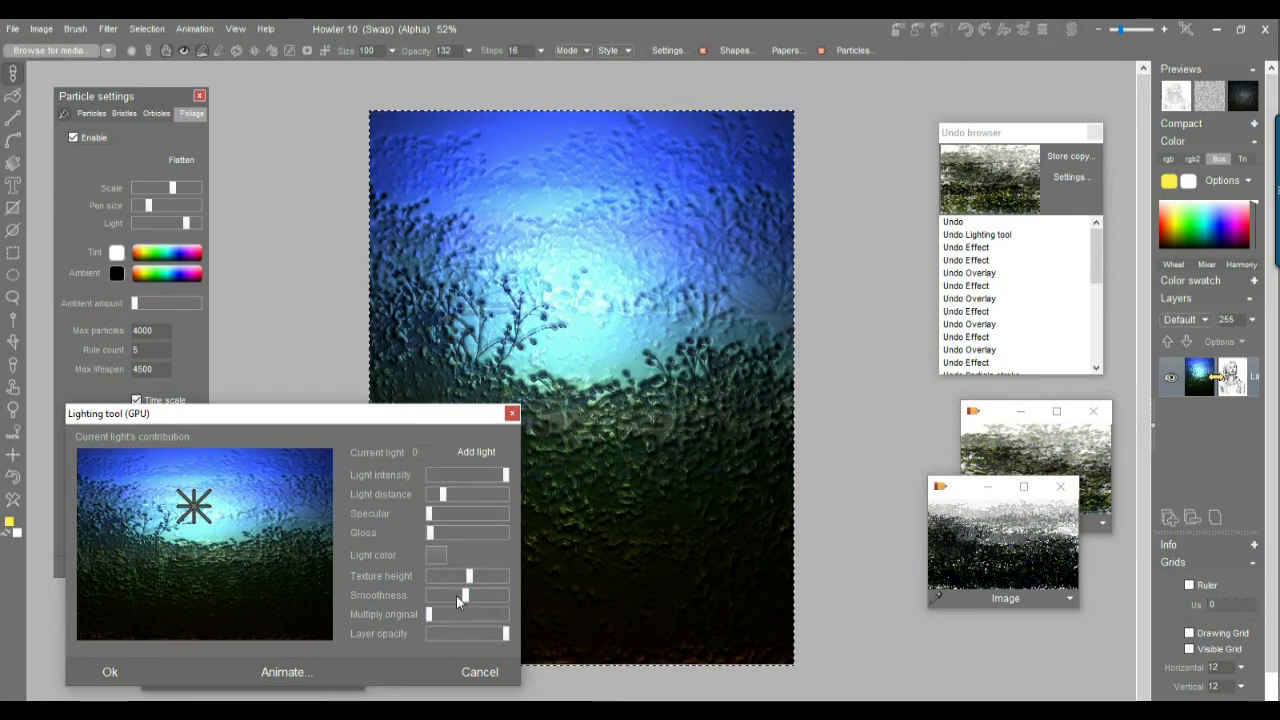
click(488, 594)
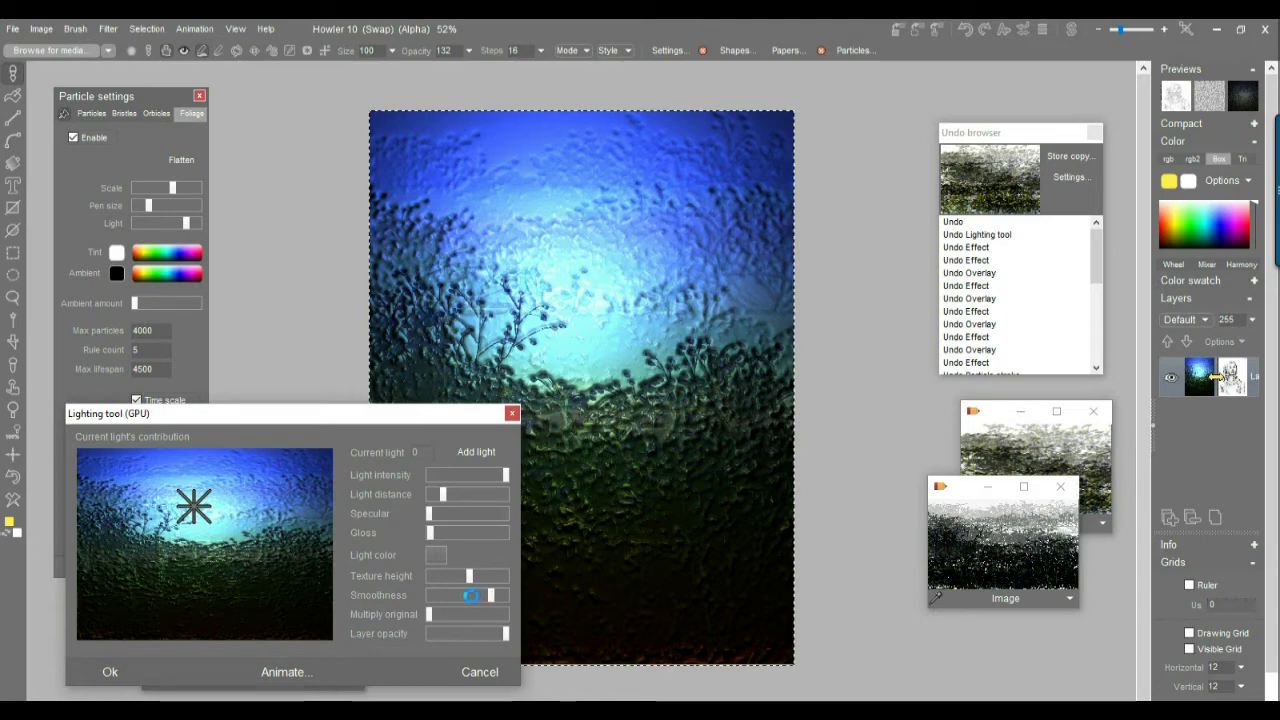
click(440, 595)
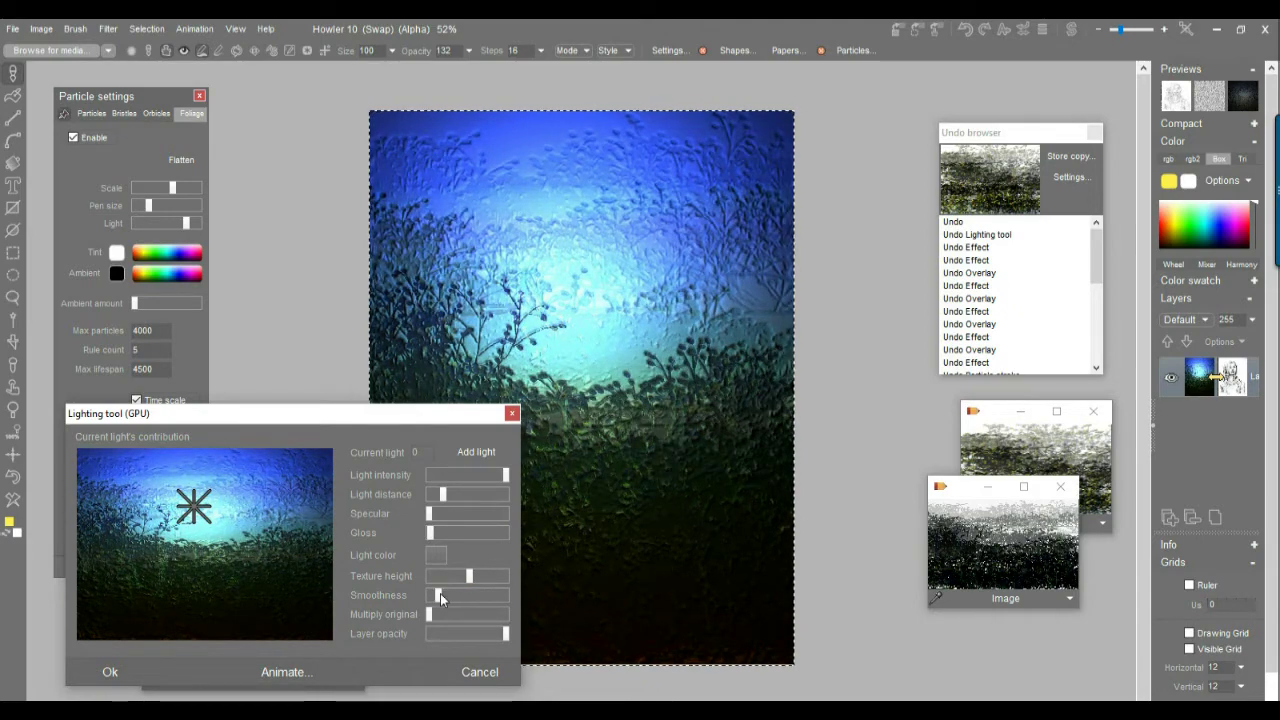
mouse_move(441, 596)
mouse_down()
mouse_move(492, 615)
mouse_move(430, 614)
mouse_up()
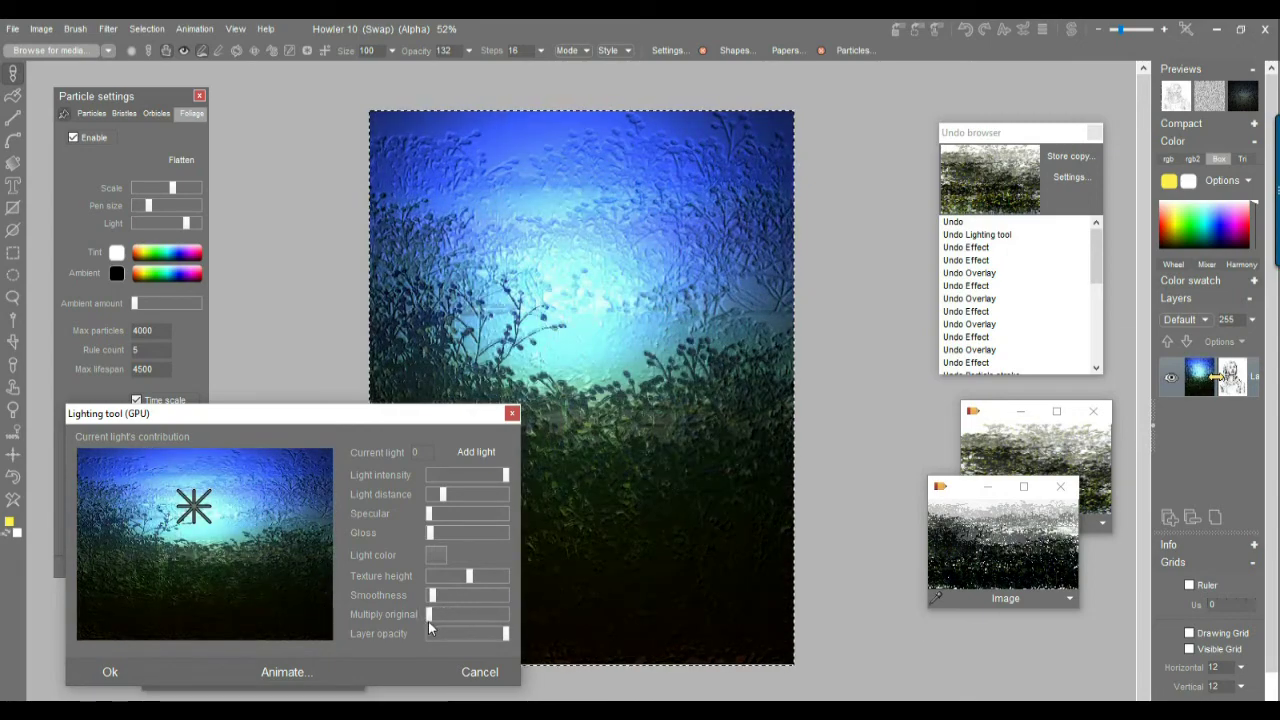
- Apply the lighting with the light centred near the image's top edge, and fade it to about 40 percent with Interactive undo
mouse_move(198, 500)
mouse_down()
mouse_move(196, 437)
mouse_move(204, 481)
mouse_up()
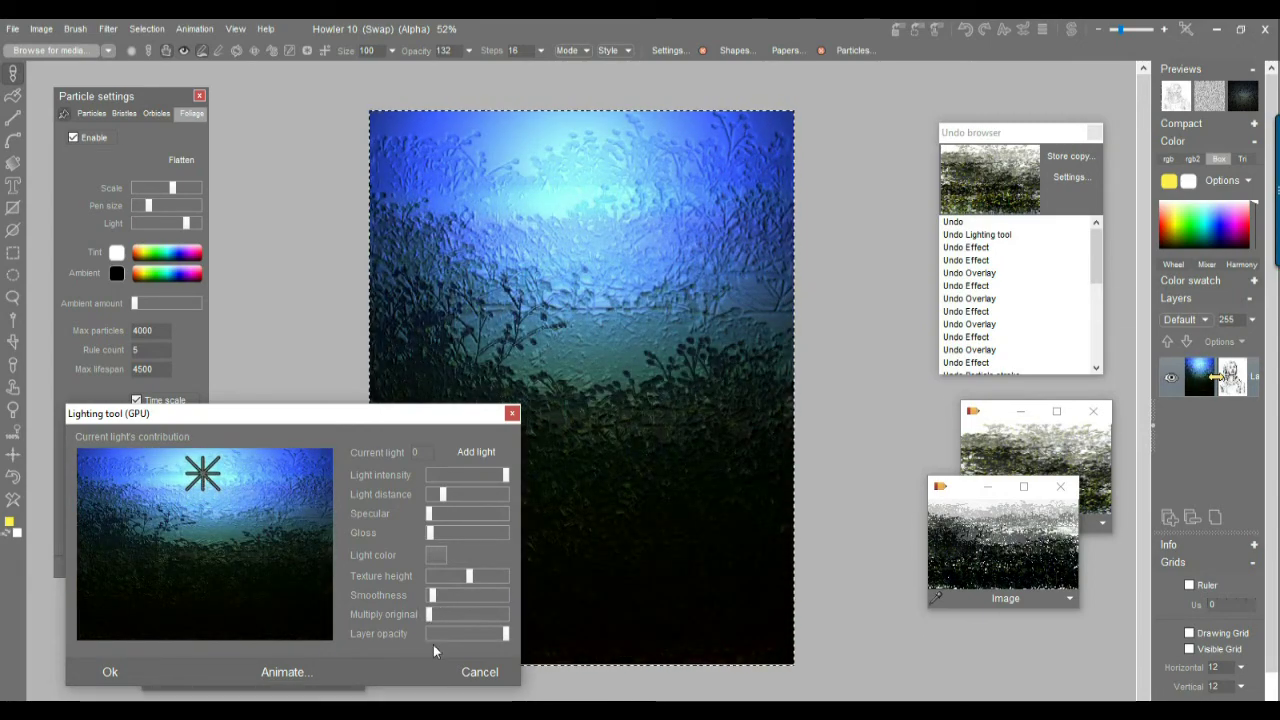
click(110, 672)
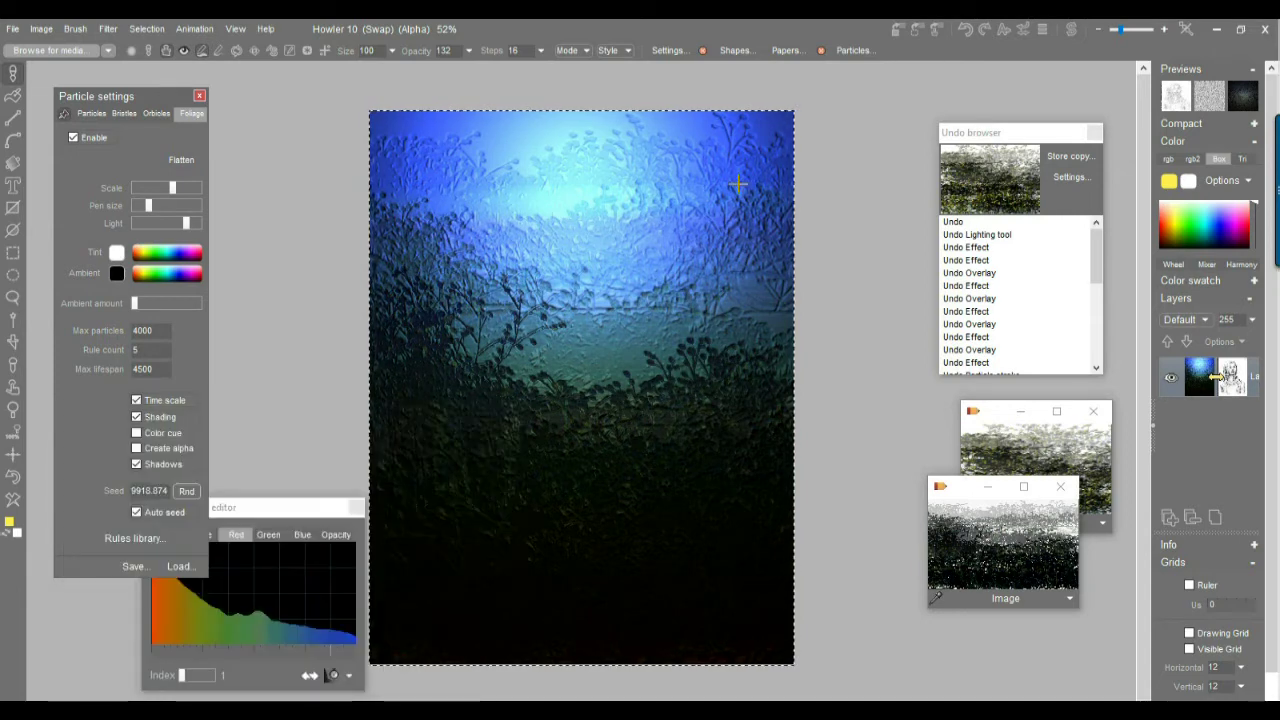
click(1023, 29)
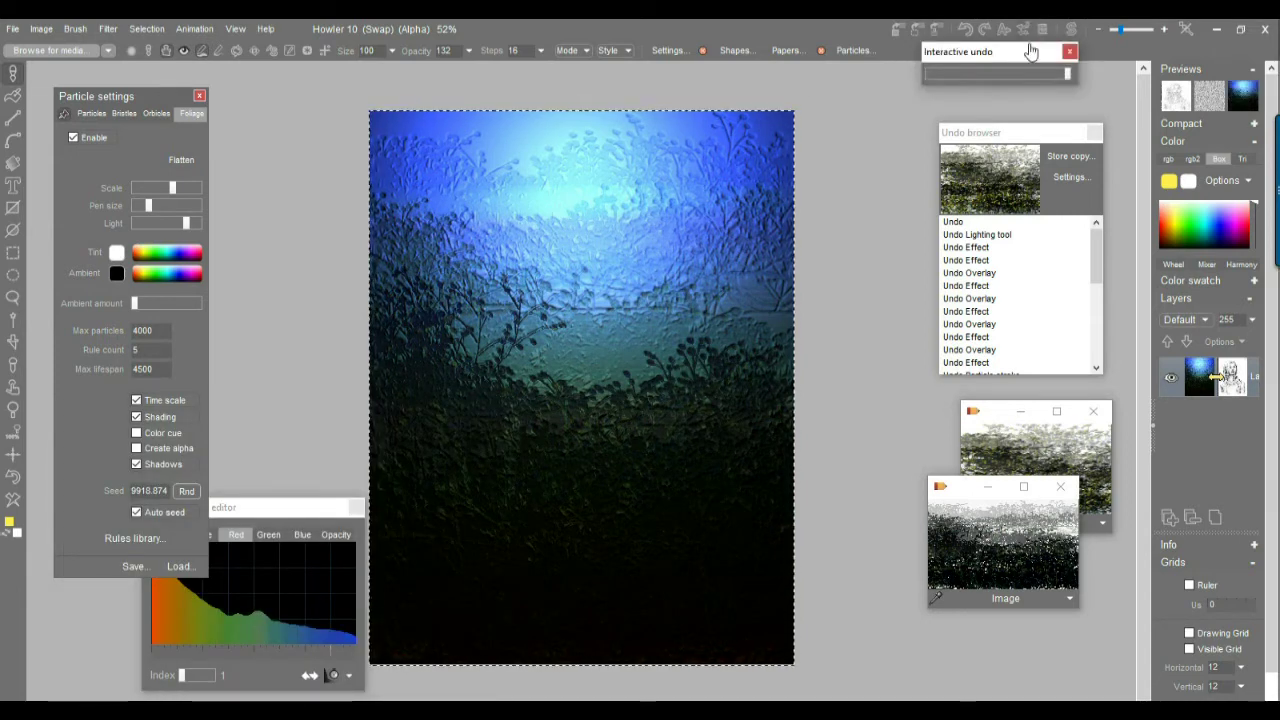
drag(1066, 74, 982, 78)
click(630, 29)
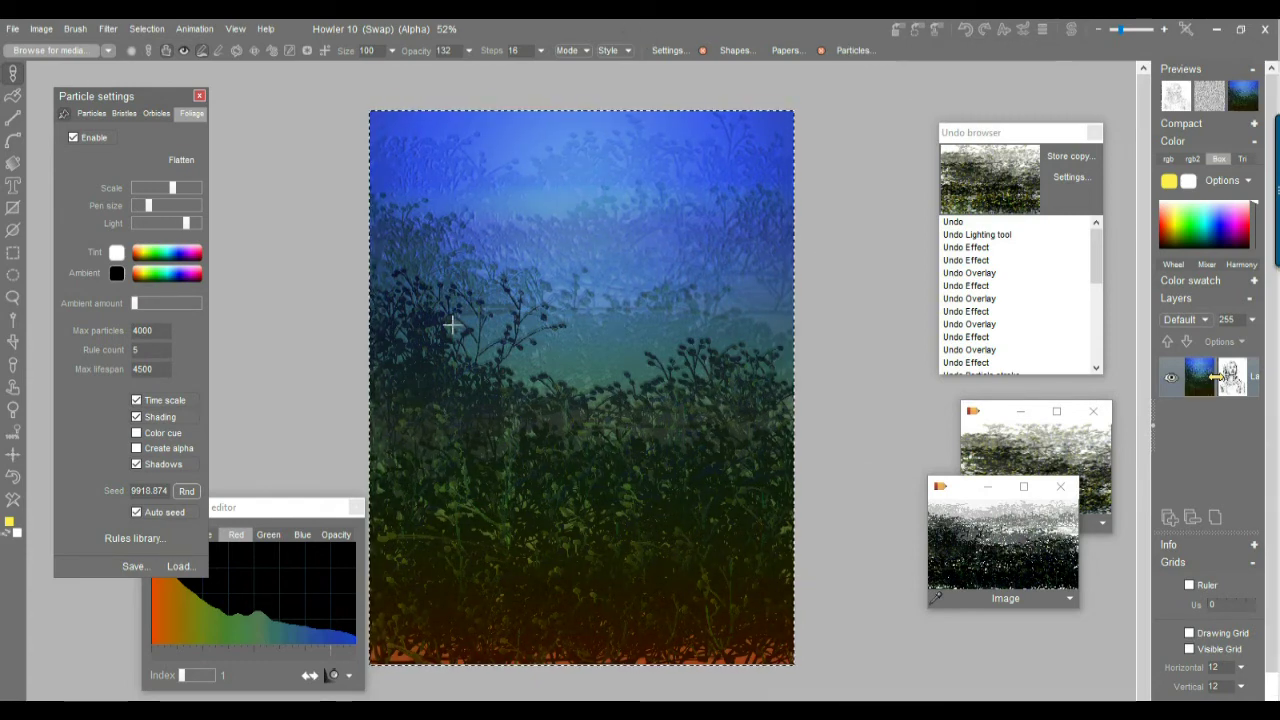